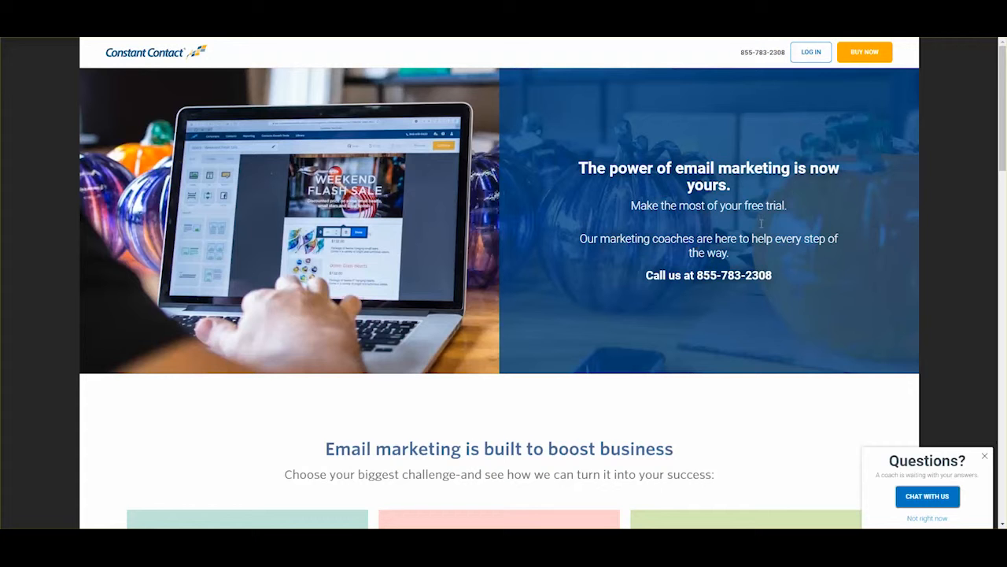
# Step: Log in to Constant Contact with the saved credentials and start a new email
pyautogui.click(816, 55)
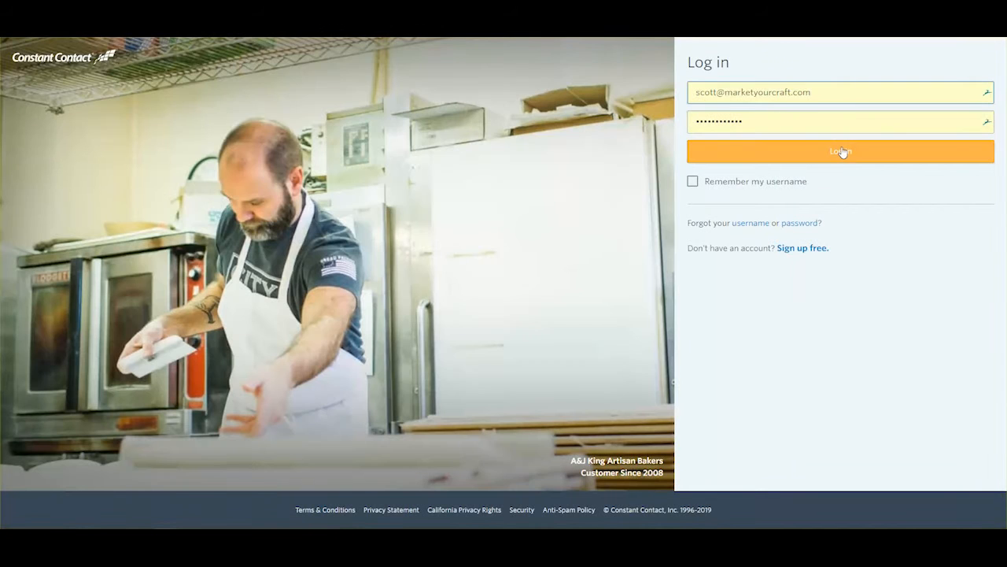
pyautogui.click(841, 152)
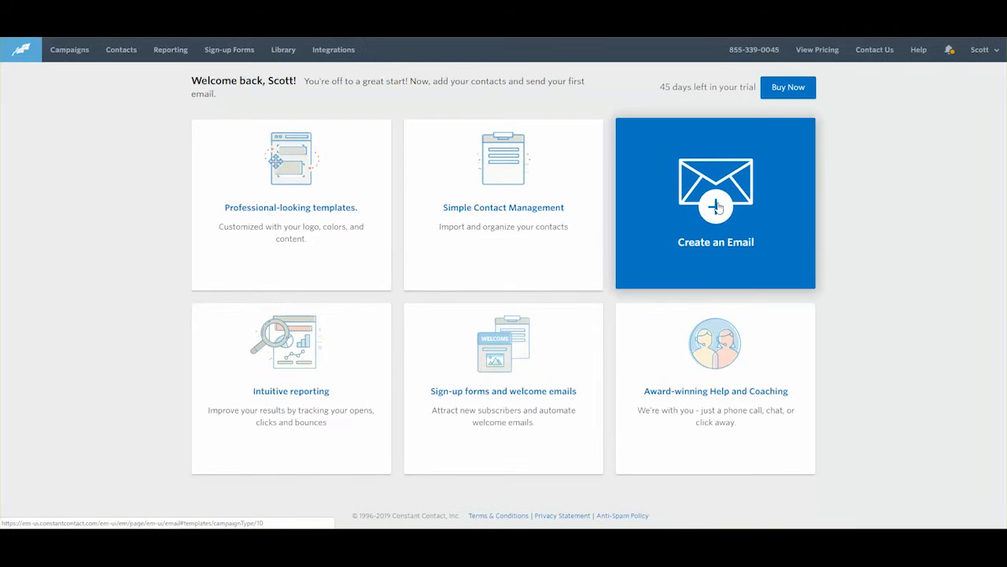
pyautogui.click(716, 208)
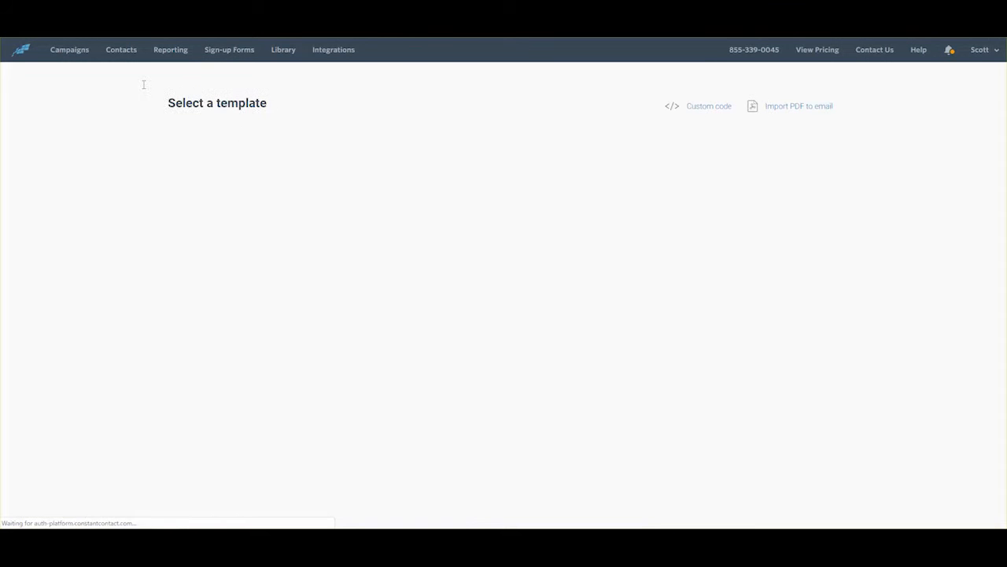
# Step: Filter templates by 'newsletter' and open the Basic Newsletter template for editing
pyautogui.click(335, 149)
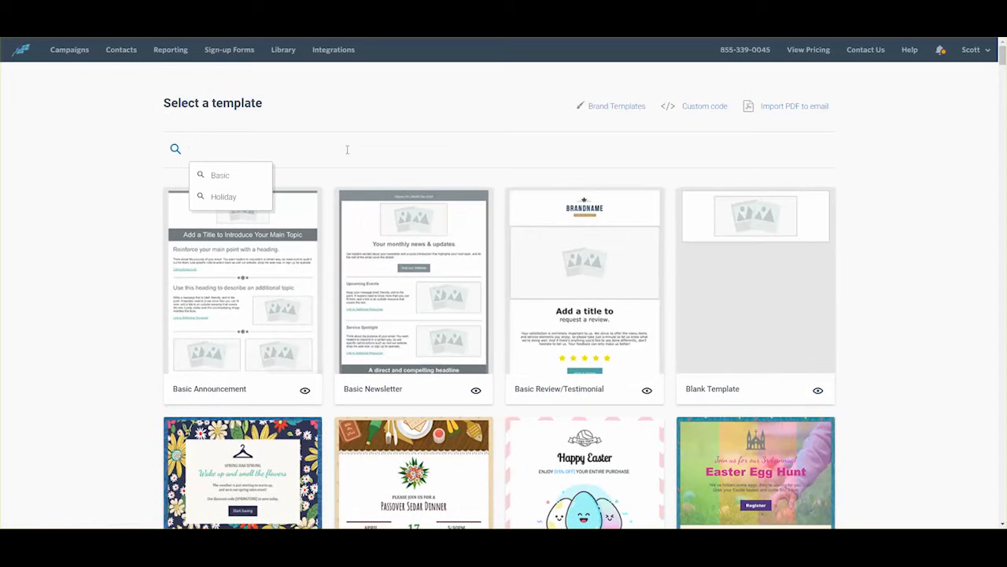
pyautogui.write('newsletter')
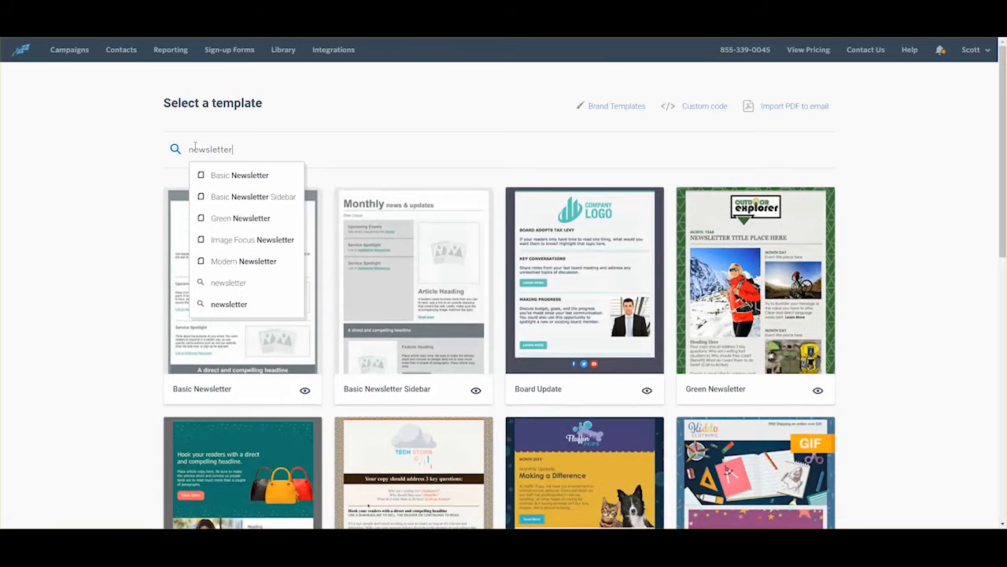
pyautogui.press('Return')
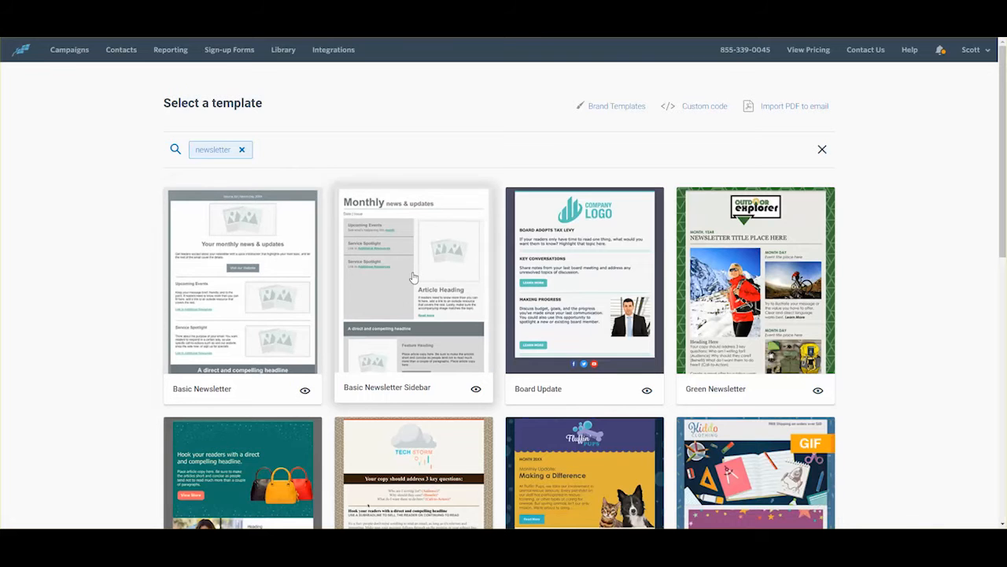
pyautogui.click(263, 285)
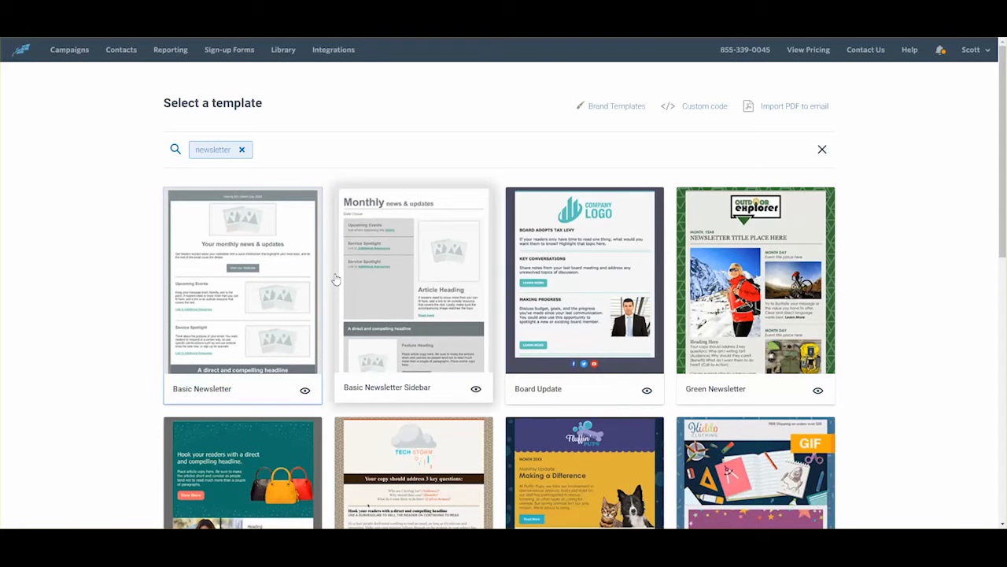
pyautogui.click(335, 279)
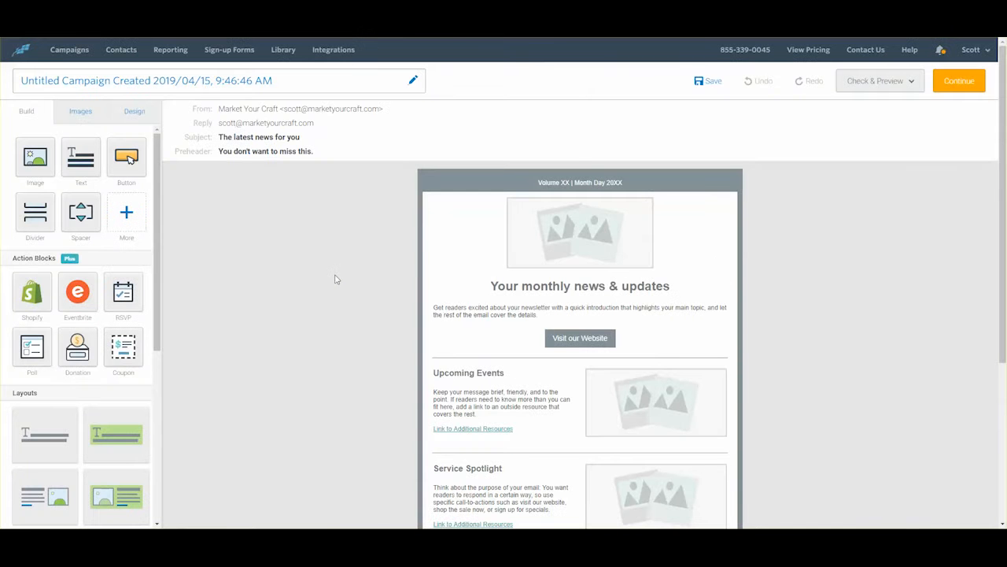
# Step: Open Email Settings showing subject 'The latest news for you' and its preheader
pyautogui.click(298, 140)
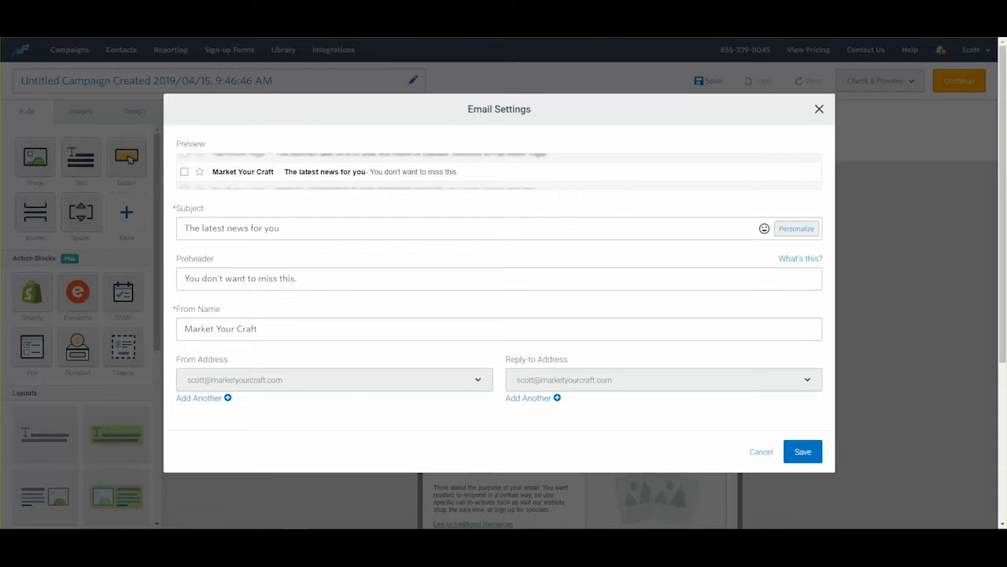
pyautogui.moveTo(308, 228); pyautogui.dragTo(130, 234)
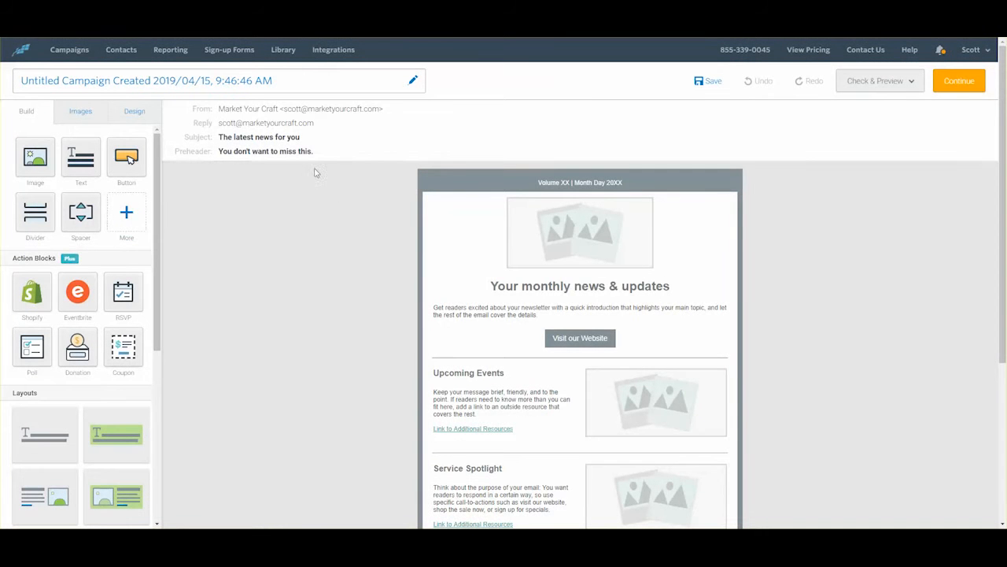
pyautogui.click(293, 140)
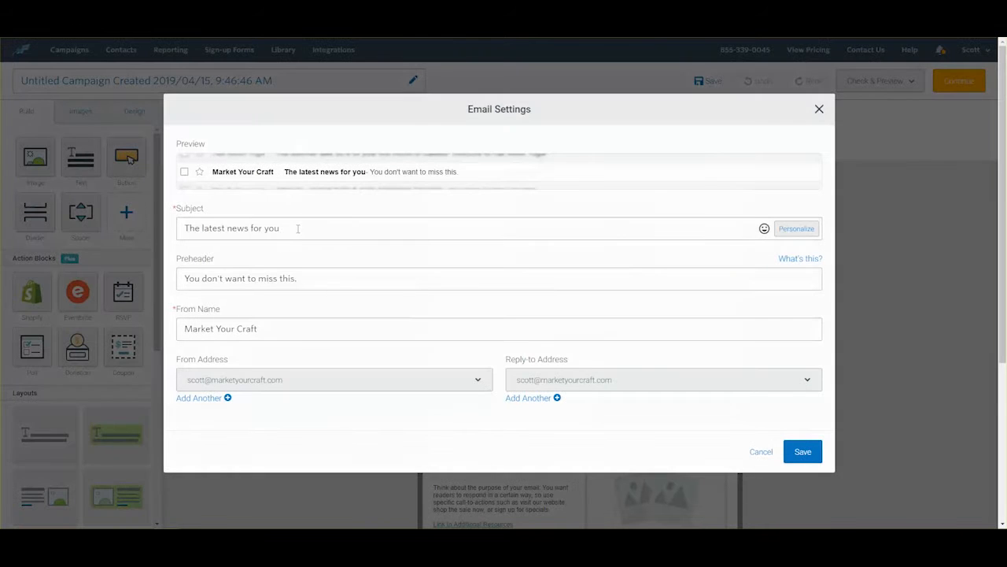
pyautogui.moveTo(297, 228); pyautogui.dragTo(149, 227)
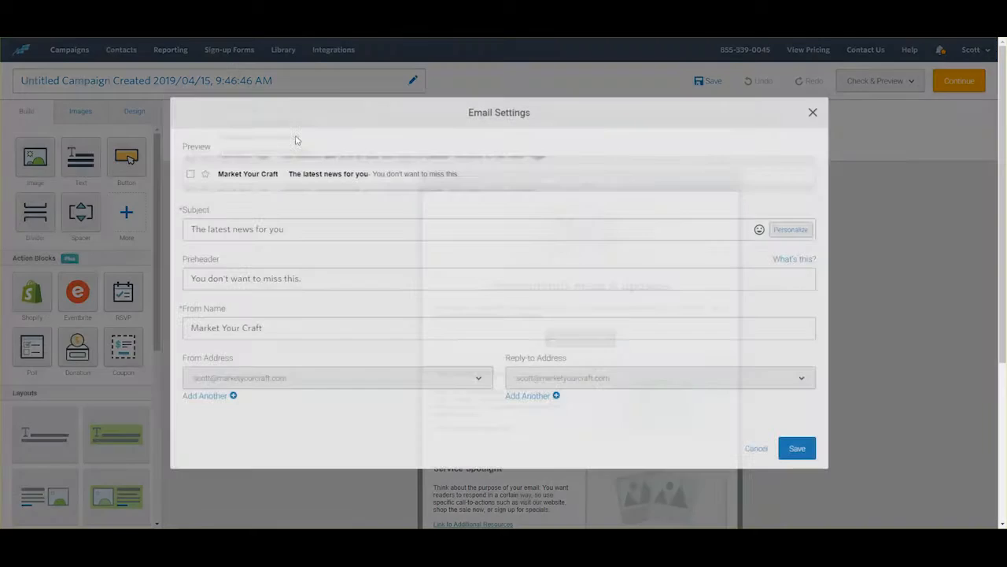
pyautogui.click(293, 140)
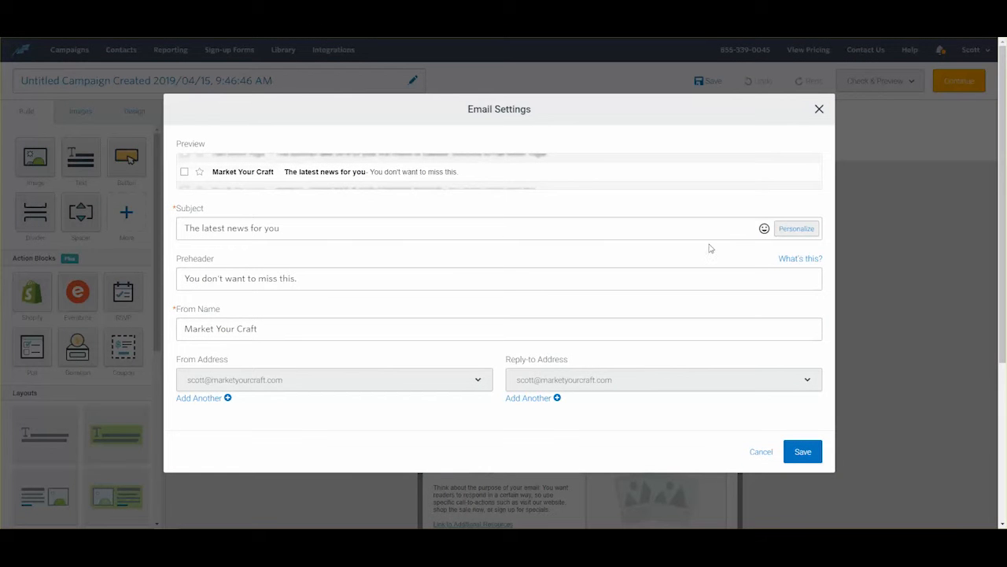
# Step: Try the subject Personalize option, then cancel without inserting anything
pyautogui.click(798, 229)
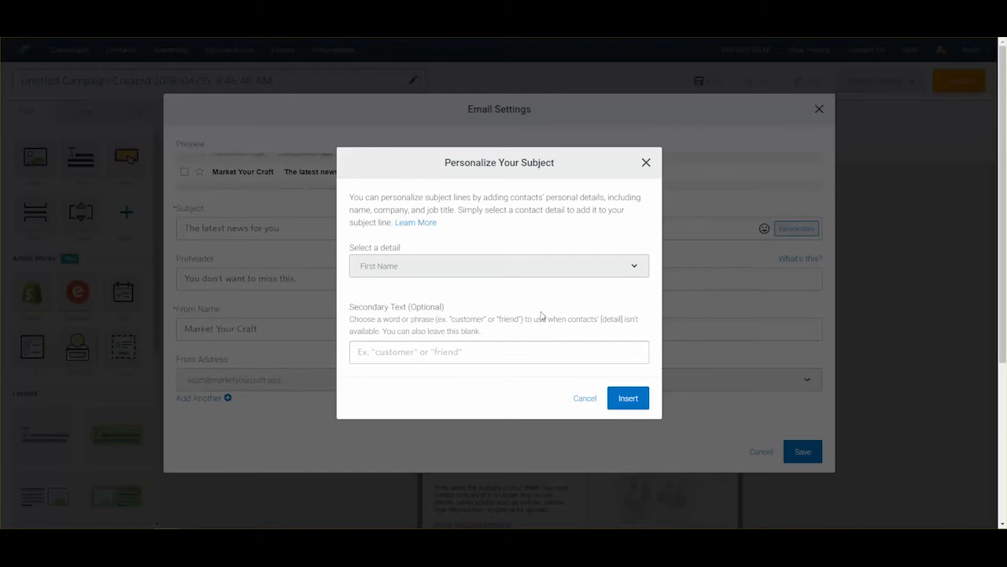
pyautogui.click(471, 355)
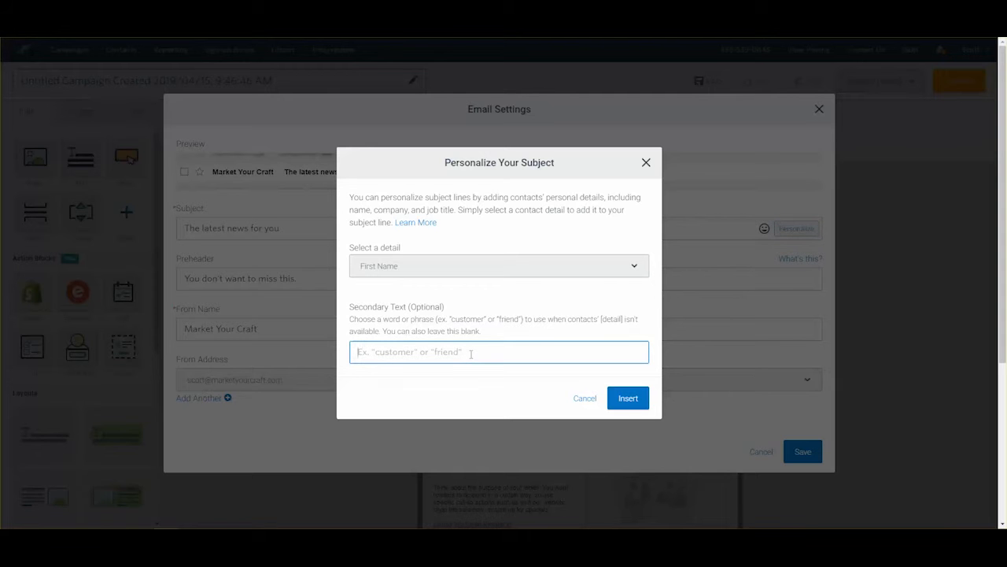
pyautogui.click(587, 399)
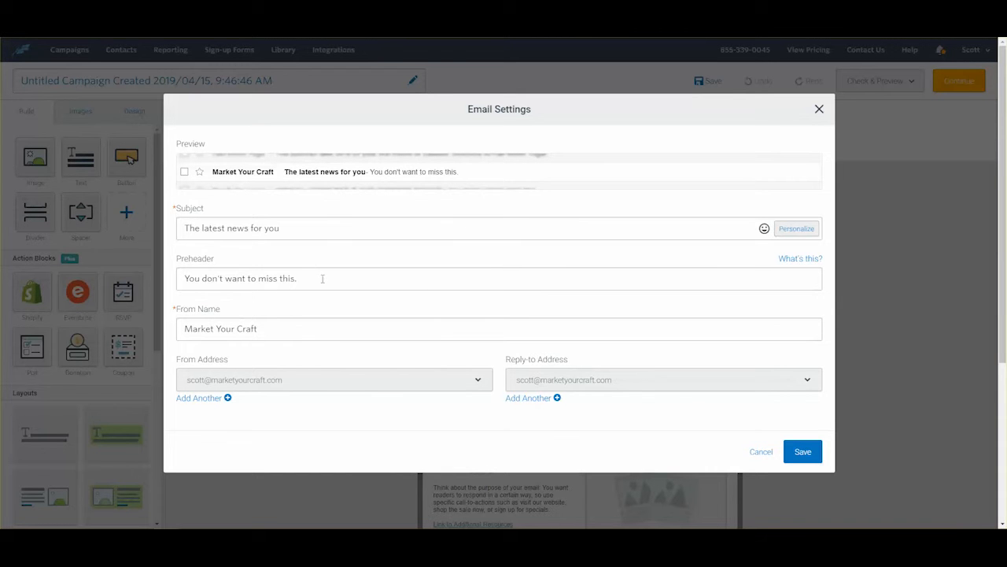
# Step: Replace the subject with 'Evaluating marketing services for Sample Company'
pyautogui.click(304, 231)
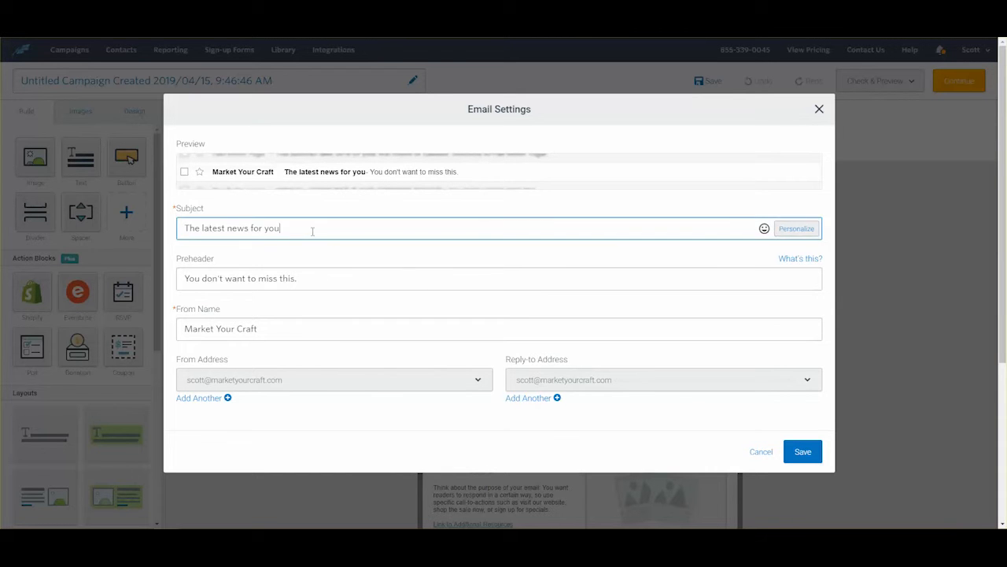
pyautogui.press('BackSpace')
pyautogui.press('BackSpace')
pyautogui.press('BackSpace')
pyautogui.press('BackSpace')
pyautogui.press('BackSpace')
pyautogui.press('BackSpace')
pyautogui.press('BackSpace')
pyautogui.press('BackSpace')
pyautogui.press('BackSpace')
pyautogui.press('BackSpace')
pyautogui.press('BackSpace')
pyautogui.press('BackSpace')
pyautogui.press('BackSpace')
pyautogui.press('BackSpace')
pyautogui.press('BackSpace')
pyautogui.press('BackSpace')
pyautogui.press('BackSpace')
pyautogui.press('BackSpace')
pyautogui.press('BackSpace')
pyautogui.press('BackSpace')
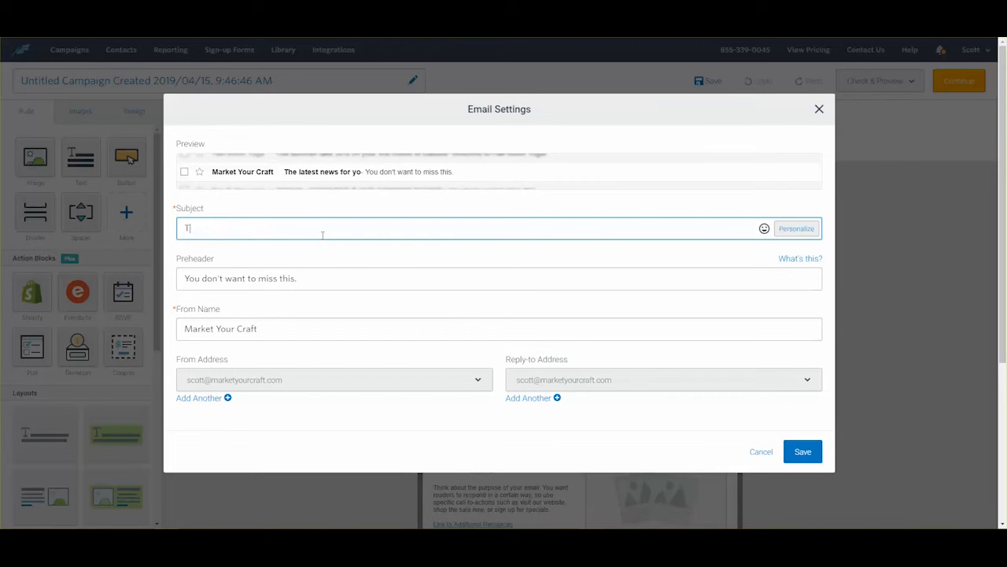
pyautogui.write('Evaluating marketing services for Sample Company')
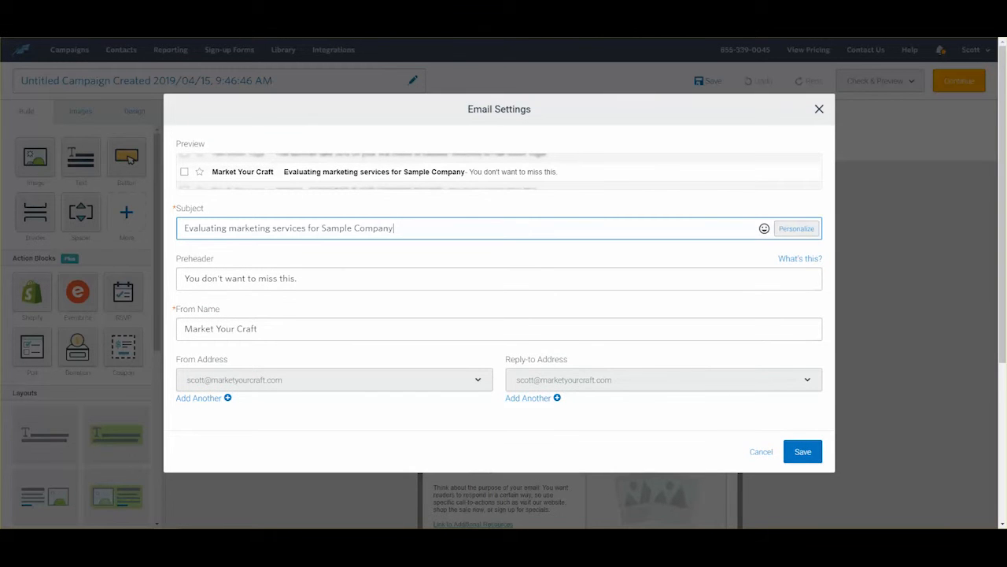
pyautogui.click(293, 529)
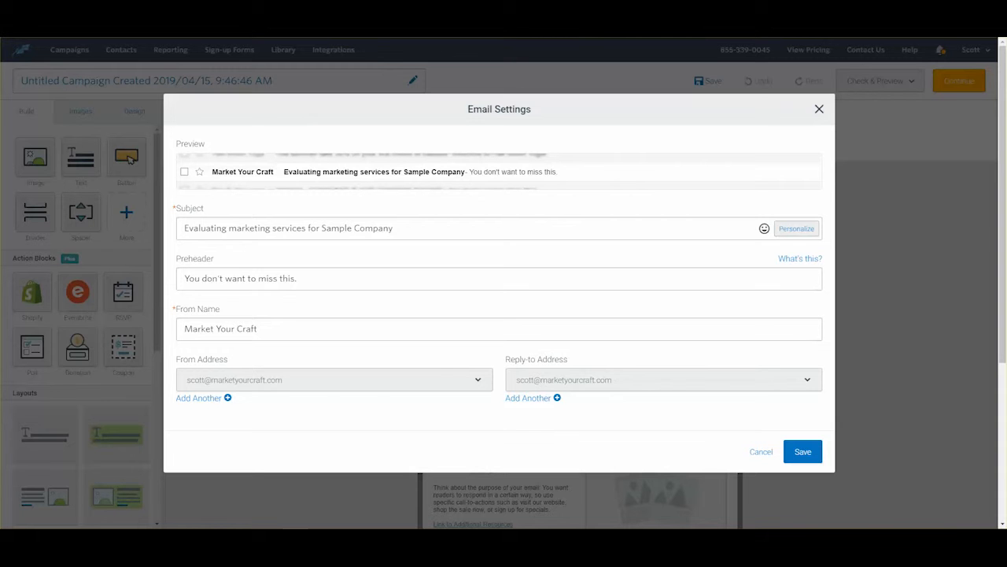
# Step: Replace the preheader with the findings sentence and save the email settings
pyautogui.moveTo(304, 277); pyautogui.dragTo(183, 277)
pyautogui.press('BackSpace')
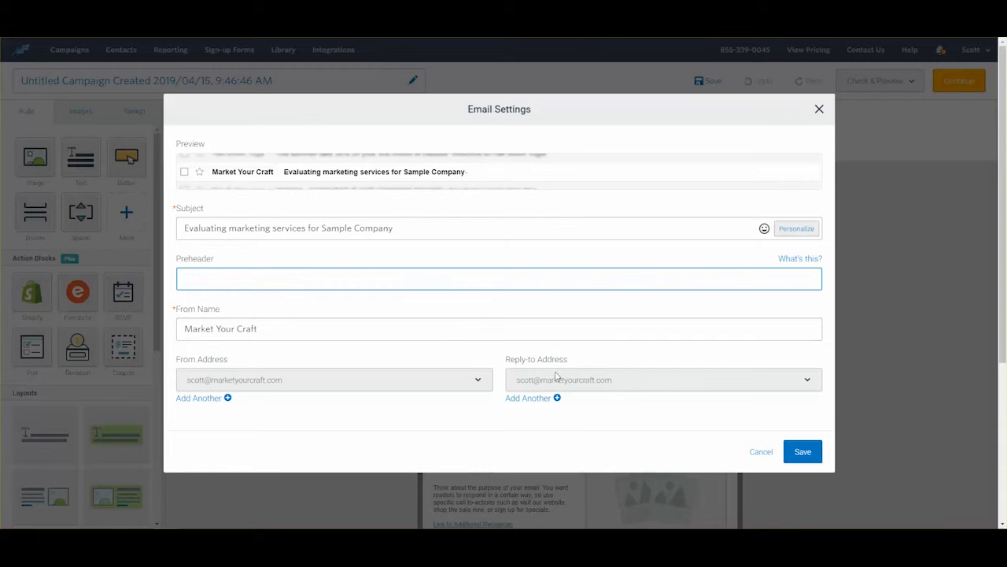
pyautogui.write("Recently we've evaluated leading email marketing services and wanted to share our findings with you and Sample Company.")
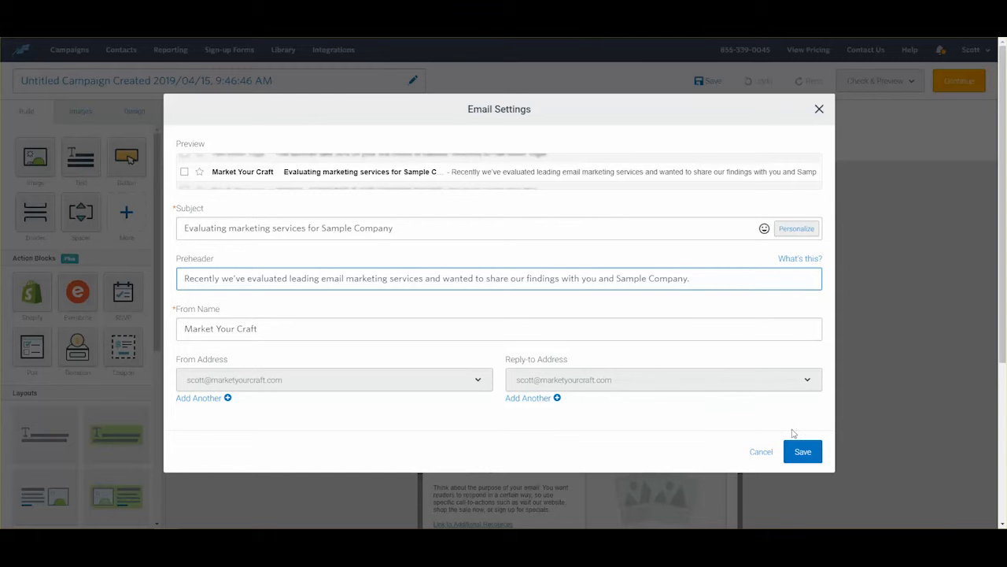
pyautogui.click(802, 453)
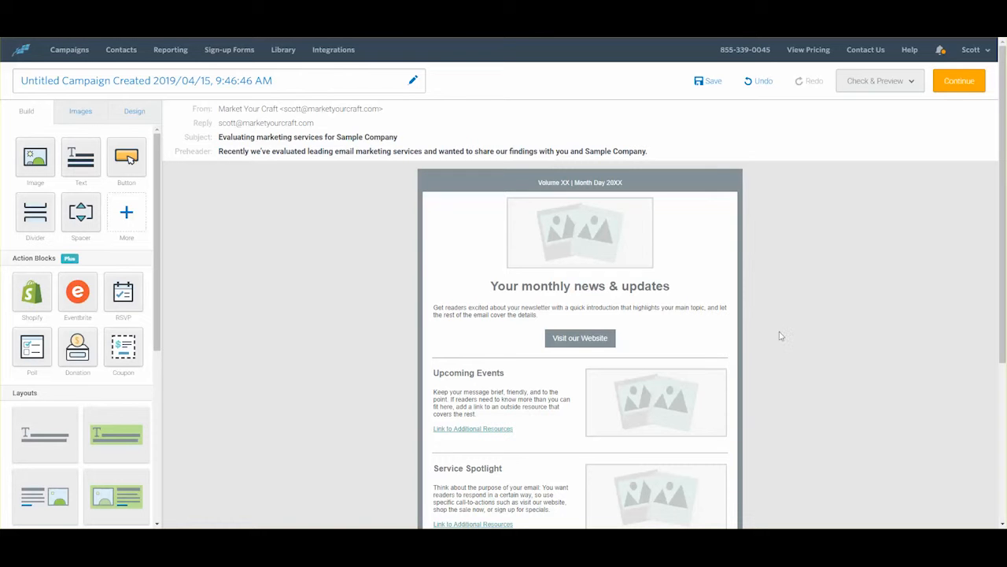
# Step: Upload five images to the library and use the MarketYourCraft logo as the header image
pyautogui.click(576, 227)
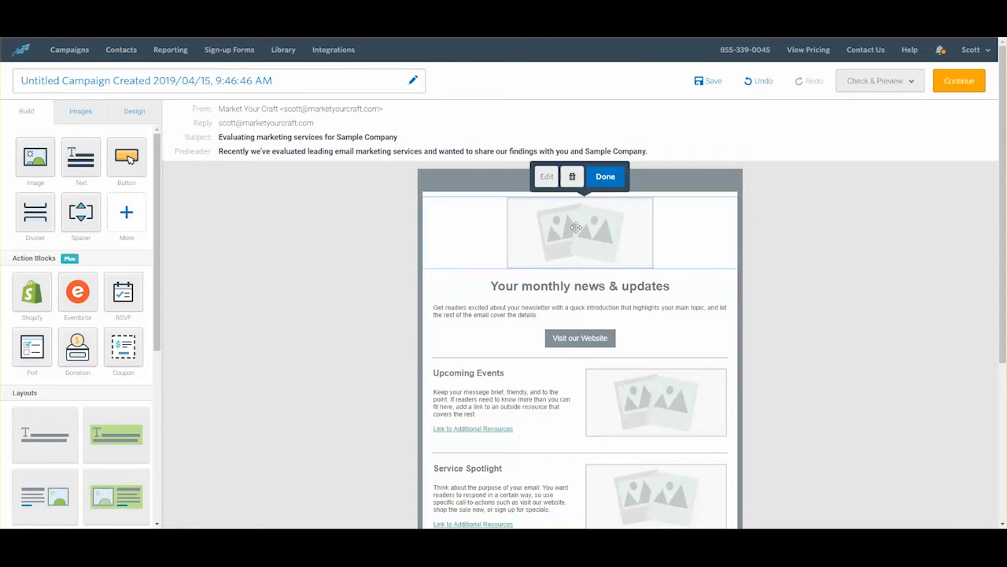
pyautogui.click(547, 180)
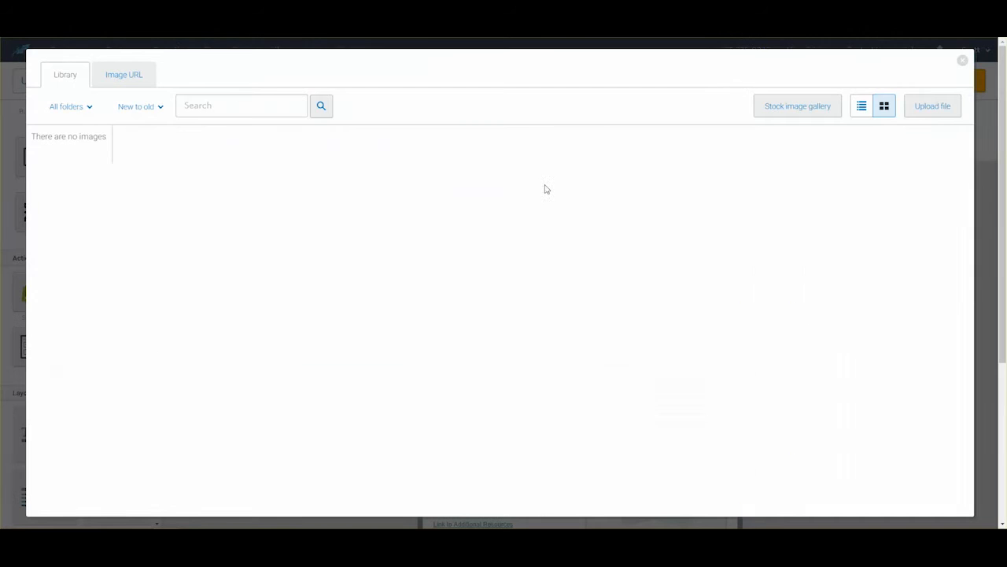
pyautogui.click(929, 109)
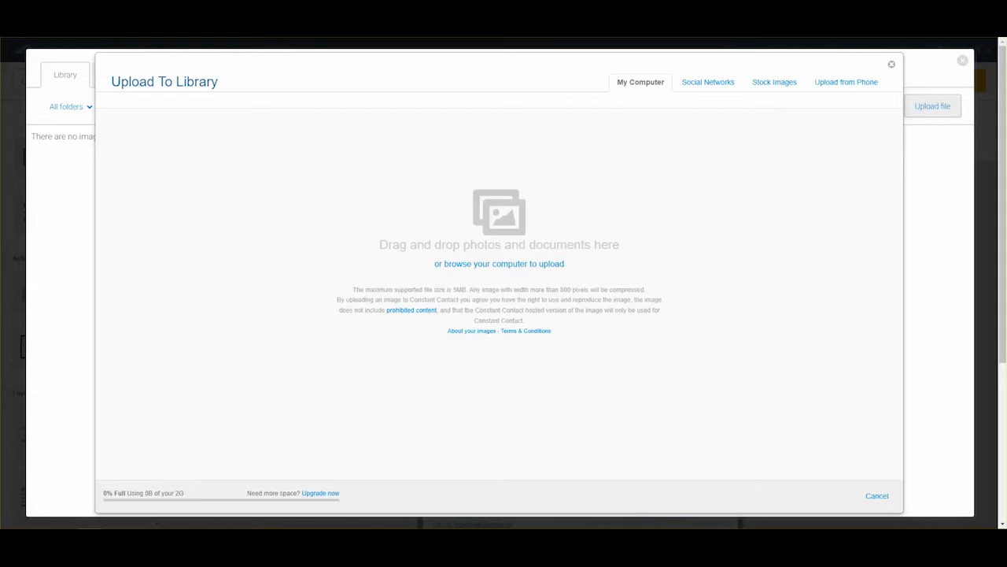
pyautogui.moveTo(462, 406); pyautogui.dragTo(463, 320)
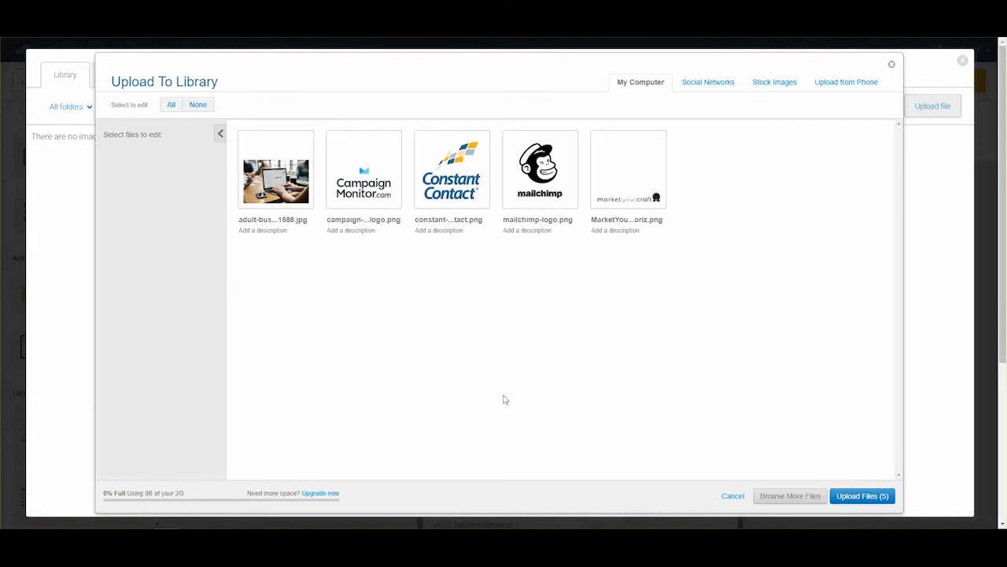
pyautogui.click(869, 495)
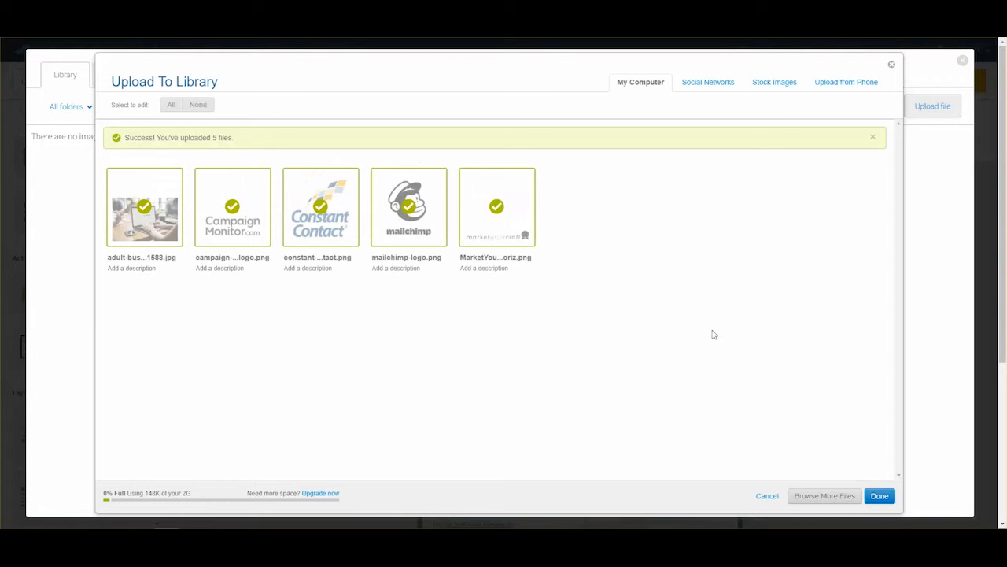
pyautogui.click(880, 497)
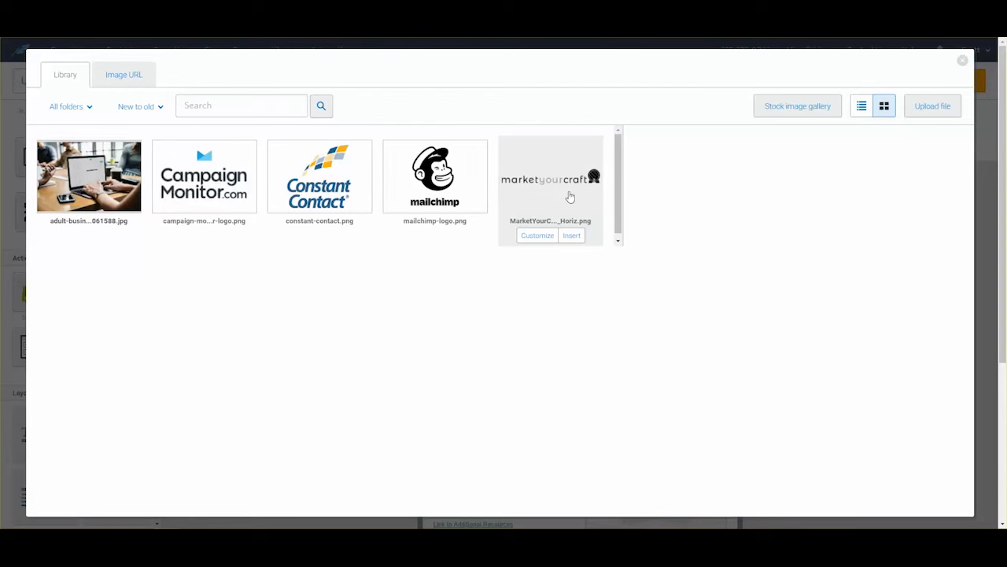
pyautogui.click(571, 235)
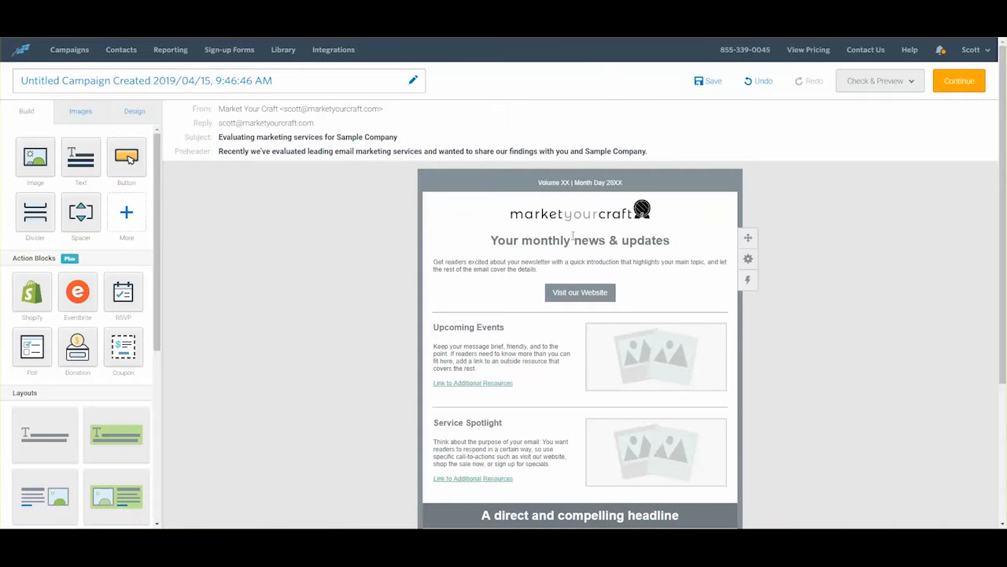
# Step: Delete the monthly news headline and Visit our Website button, then select the intro paragraph
pyautogui.click(636, 246)
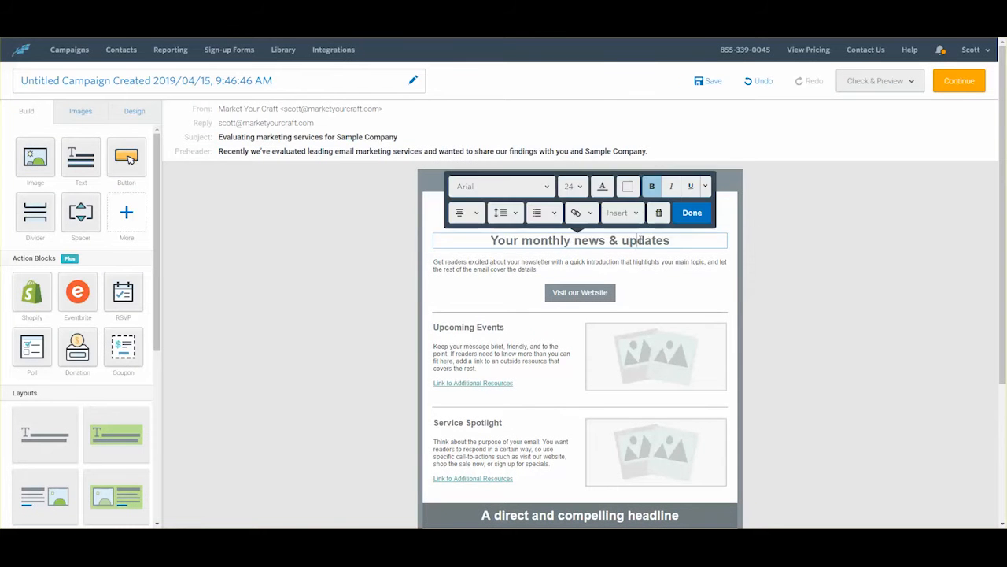
pyautogui.click(654, 212)
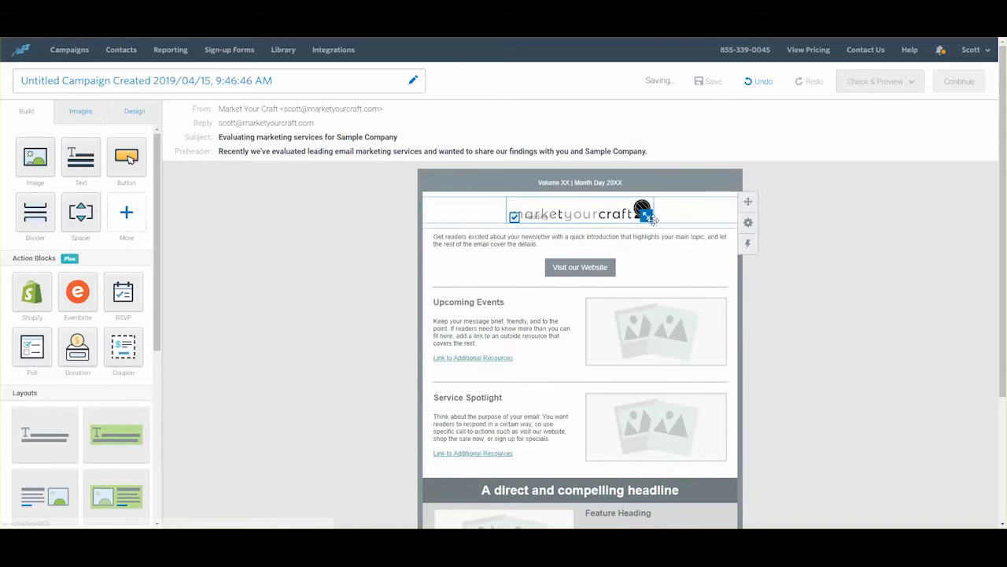
pyautogui.click(670, 265)
pyautogui.click(661, 238)
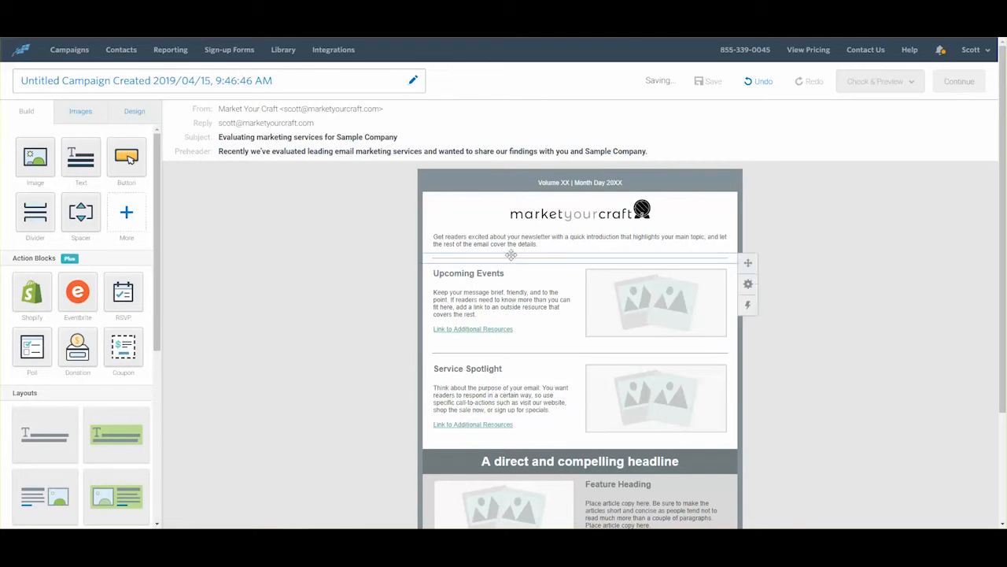
pyautogui.click(545, 242)
pyautogui.moveTo(542, 244); pyautogui.dragTo(443, 248)
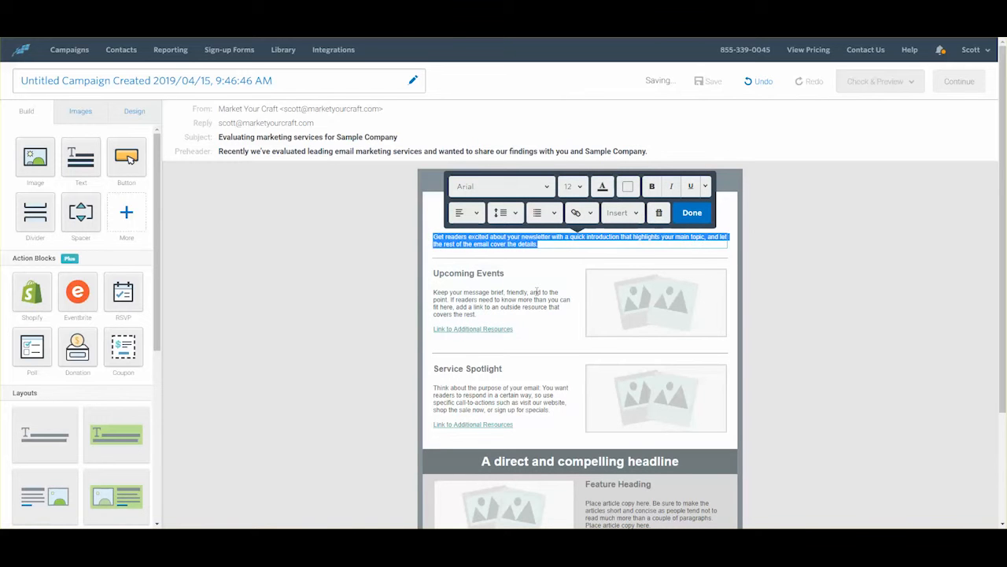
# Step: Paste the Tuesday greeting intro over the placeholder and remove the trailing blank line
pyautogui.write("Happy Tuesday Scott, hope the week is off to a great start! Last time we started a discussion around Sample Company using email to help drive conversation and sales, including suggestions on storytelling, personalizing your message, tracking and reporting.  Then what's the best way to deliver email to brand fans? It's often more cost-effective and professional to use outside email marketing services, so this week we'll look at three of the most popular: Campaign Monitor Mailchimp Constant Contact")
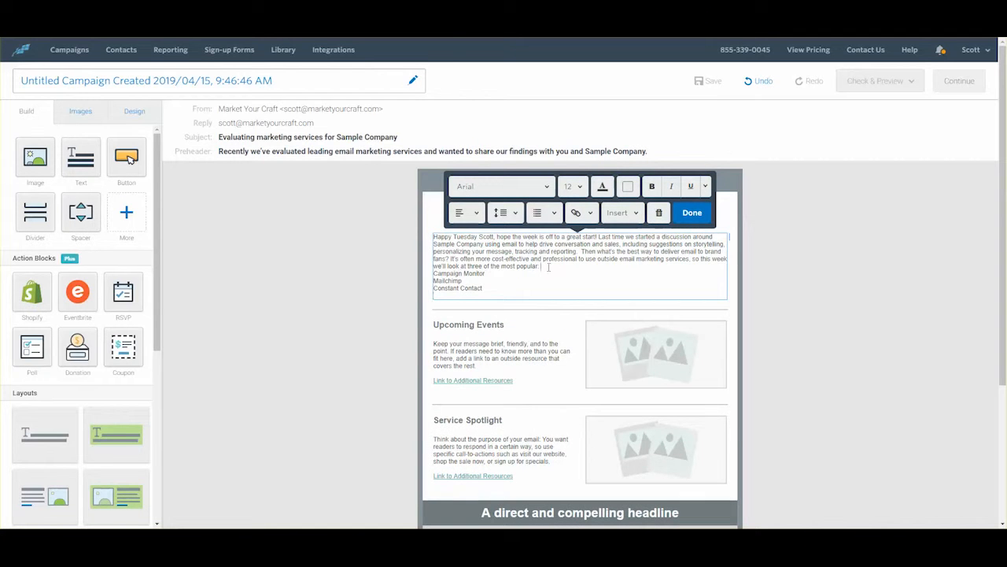
pyautogui.press('Return')
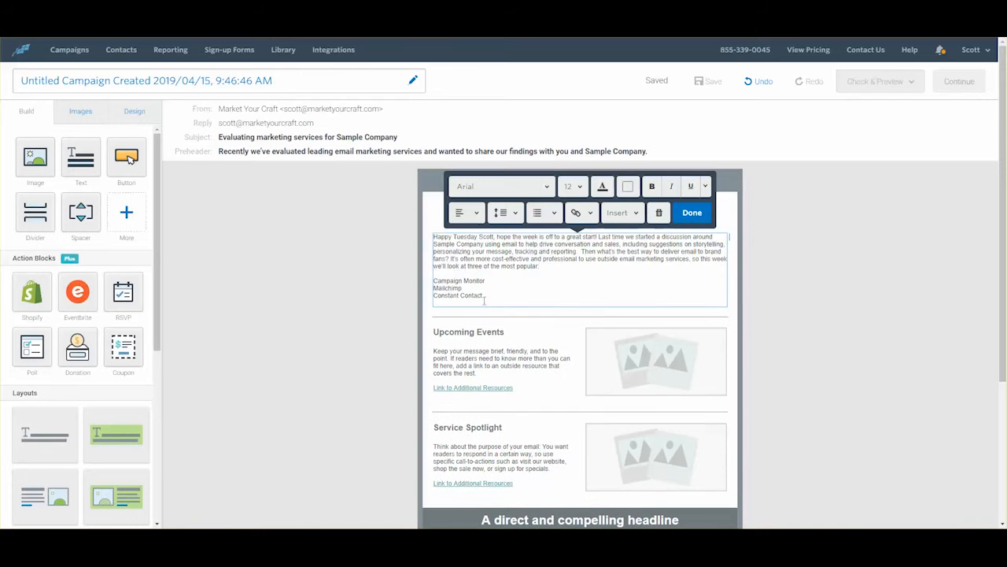
pyautogui.click(484, 306)
pyautogui.click(488, 300)
pyautogui.press('BackSpace')
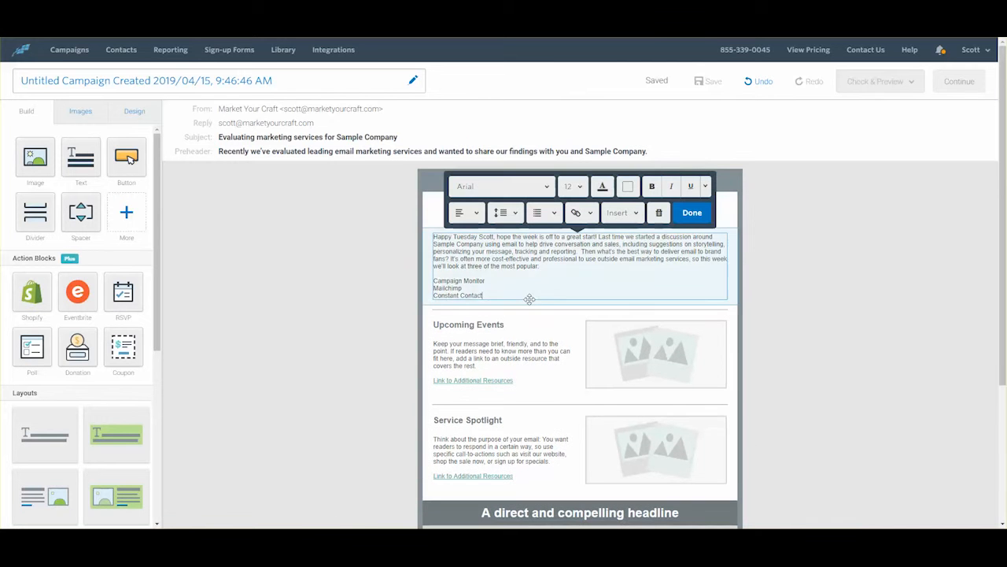
# Step: Make Campaign Monitor, Mailchimp and Constant Contact a bulleted list
pyautogui.tripleClick(538, 299)
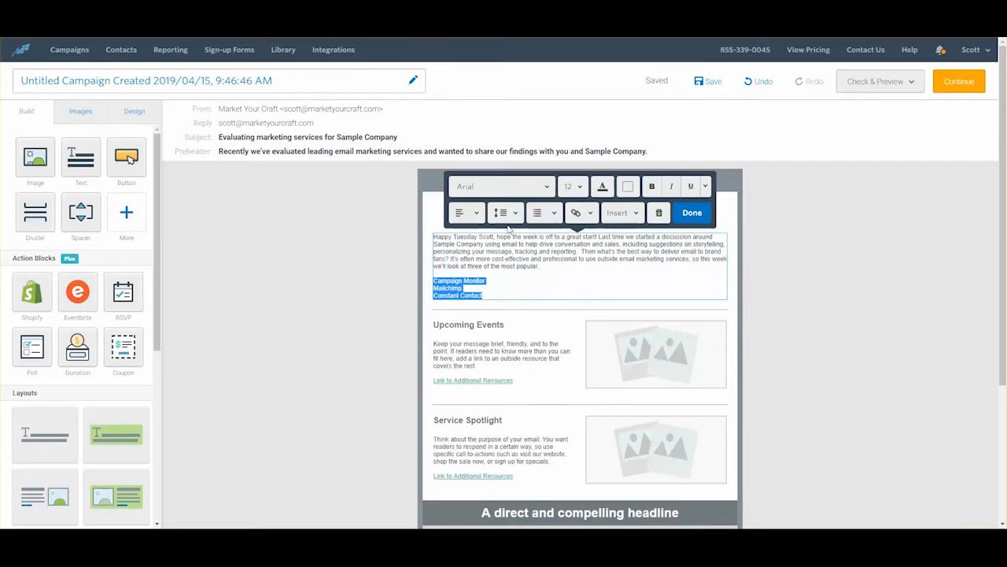
pyautogui.click(538, 215)
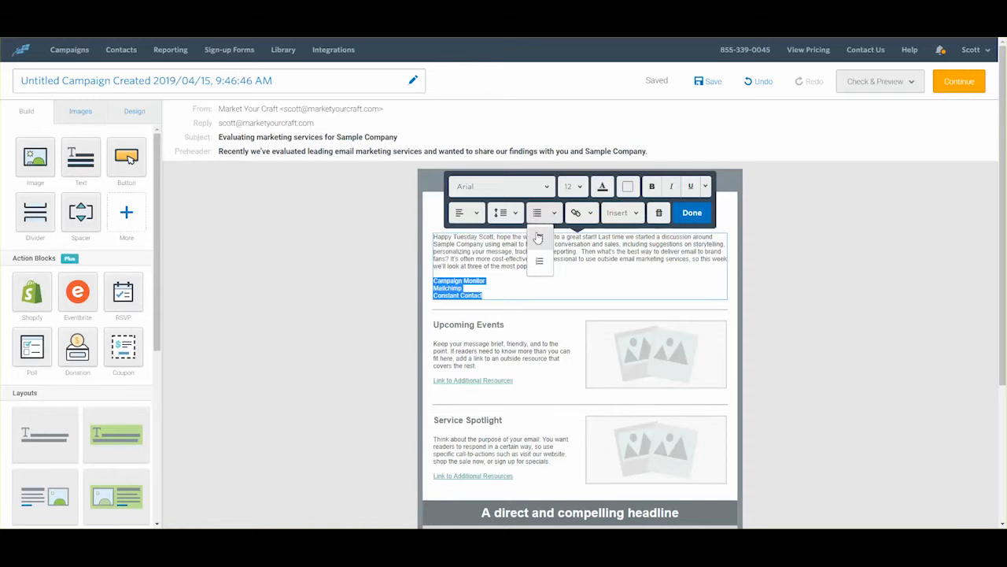
pyautogui.click(539, 238)
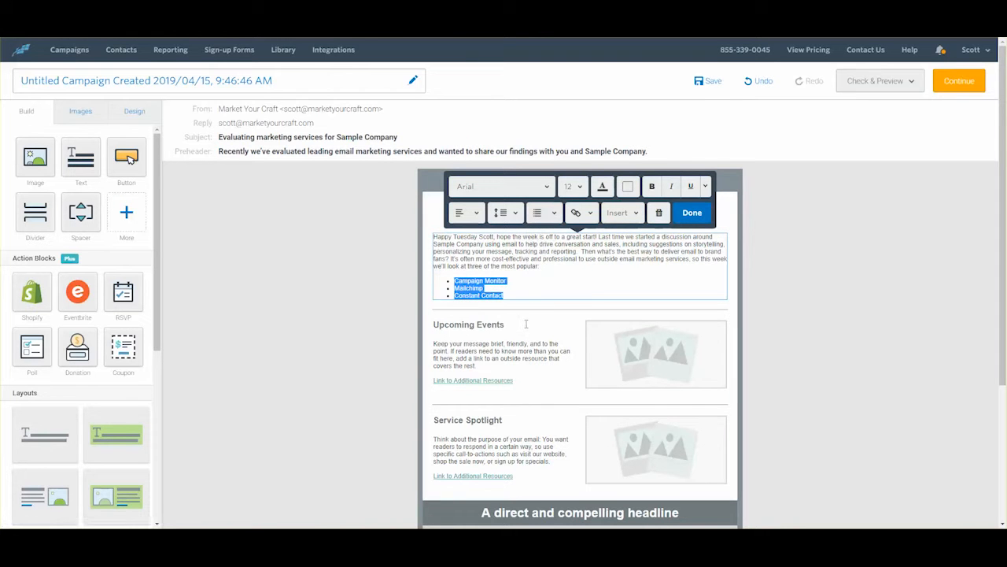
pyautogui.click(538, 345)
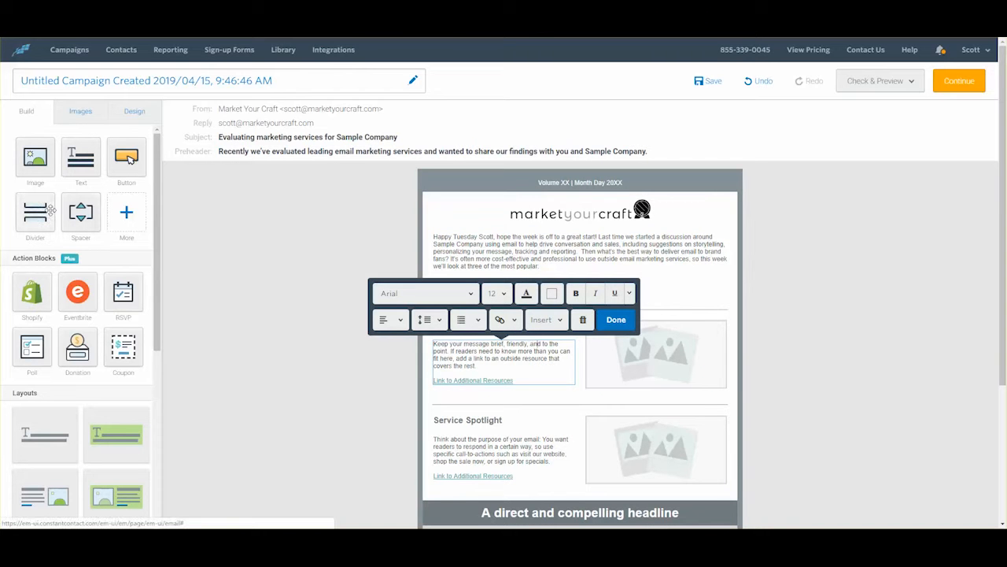
# Step: Add a Text block below the list and paste the summary copy over its placeholder
pyautogui.moveTo(80, 157); pyautogui.dragTo(521, 308)
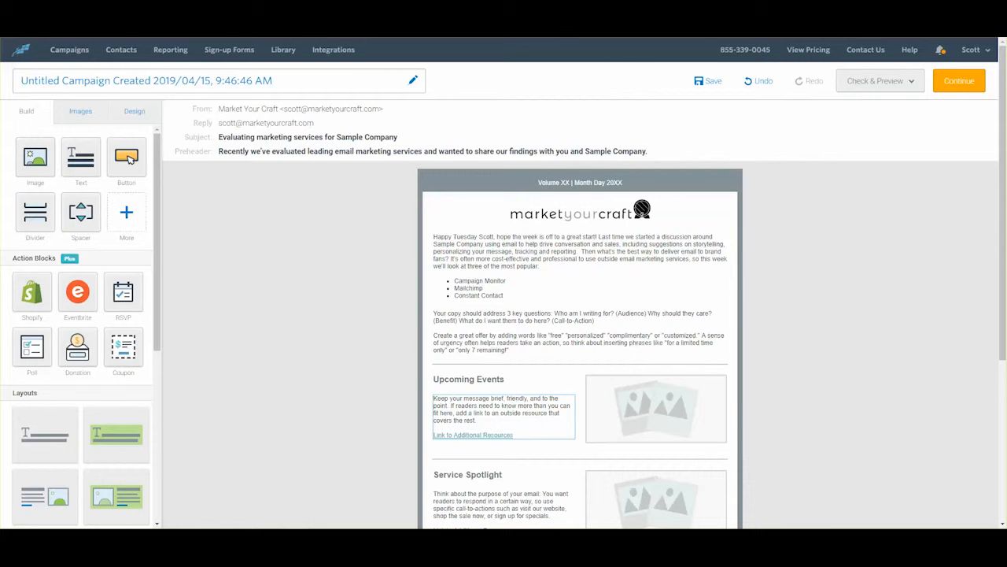
pyautogui.click(511, 351)
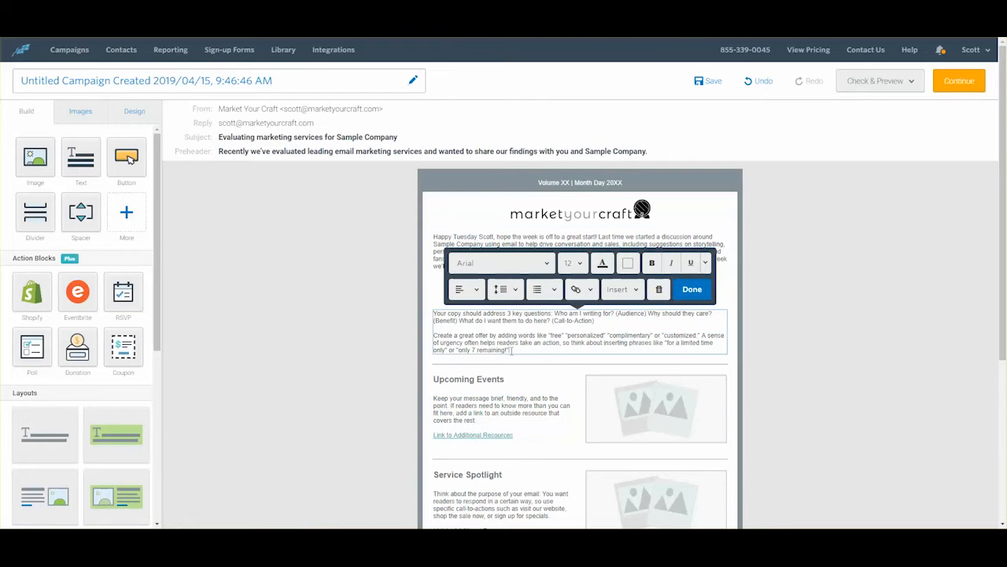
pyautogui.moveTo(511, 351); pyautogui.dragTo(433, 313)
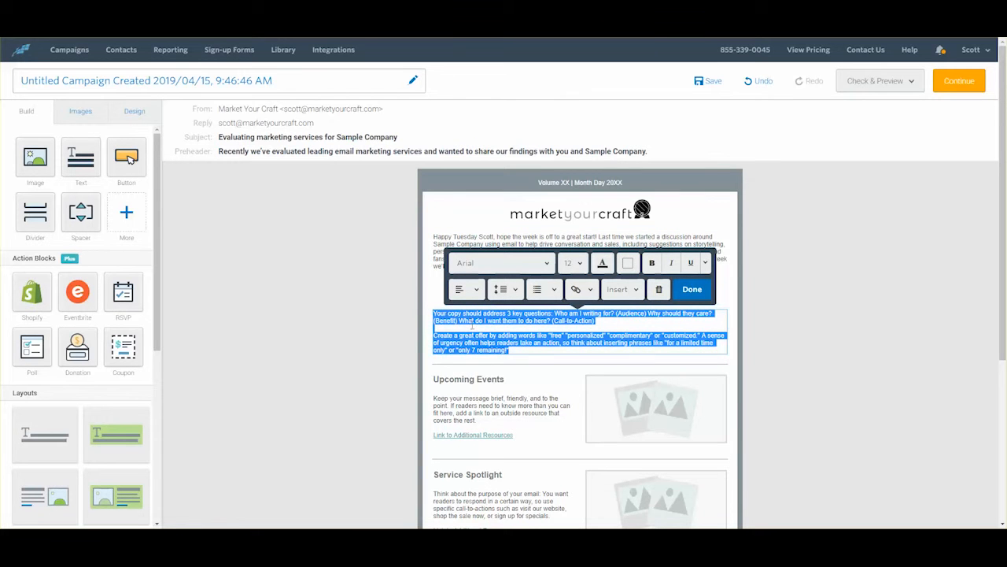
pyautogui.write('summary We use "email marketing services" as a catch-all for the software and systems to help you send and track newsletters, drip campaigns/promotions, event invitations, etc., to your subscriber list. We\'re not talking about service providers like Outlook, Gmail, Yahoo! and other platforms that may host your brand\'s email addresses, messages, calendars and archives. The difference may seem subtle, but the two are very different, and we see brands everyday make the mistake of sending out newsletters directly from their inbox. Our goal is to help Sample Company identify the best email marketing service.')
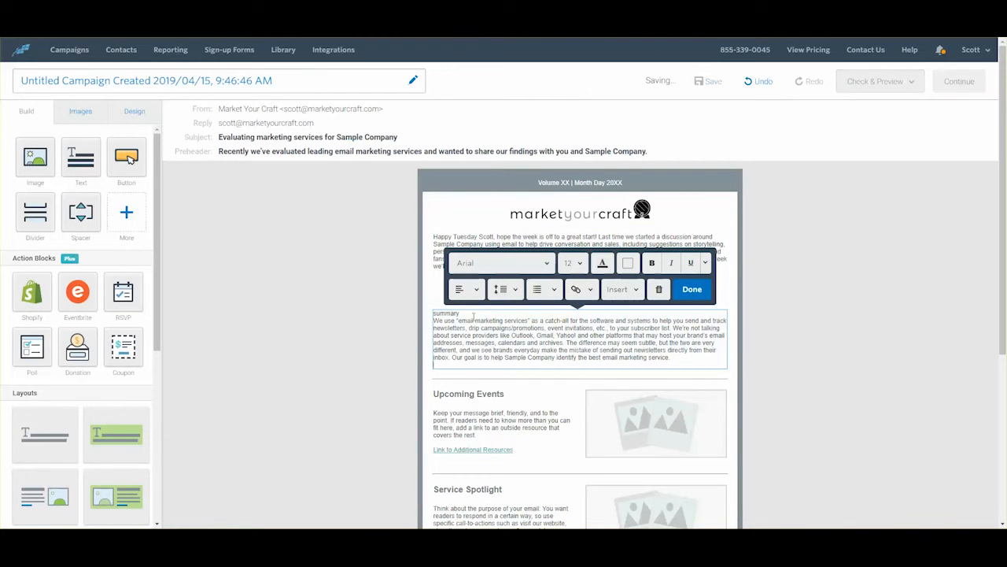
# Step: Put 'summary' on its own line above the paragraph and make it bold
pyautogui.press('BackSpace')
pyautogui.write('y')
pyautogui.press('Return')
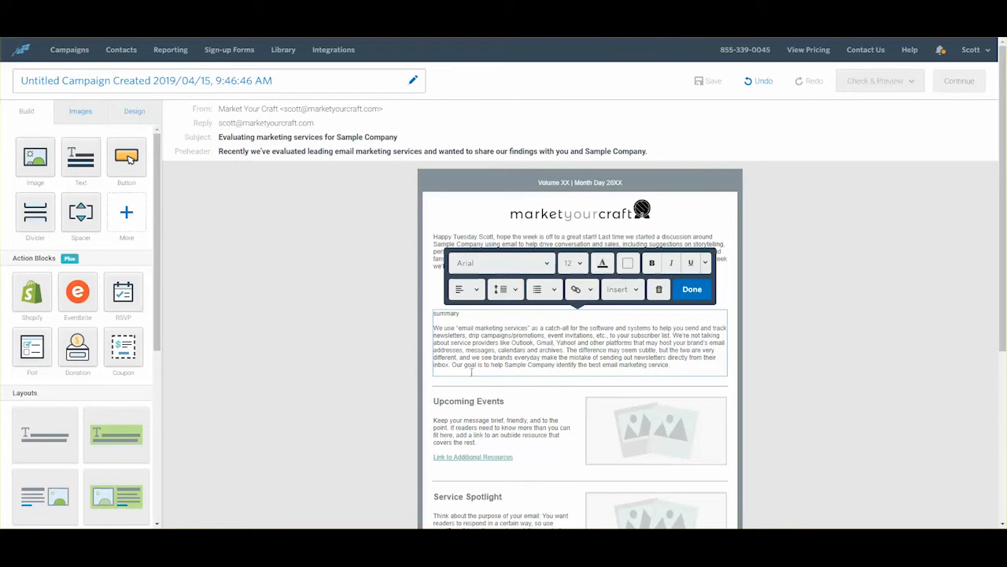
pyautogui.press('BackSpace')
pyautogui.doubleClick(449, 314)
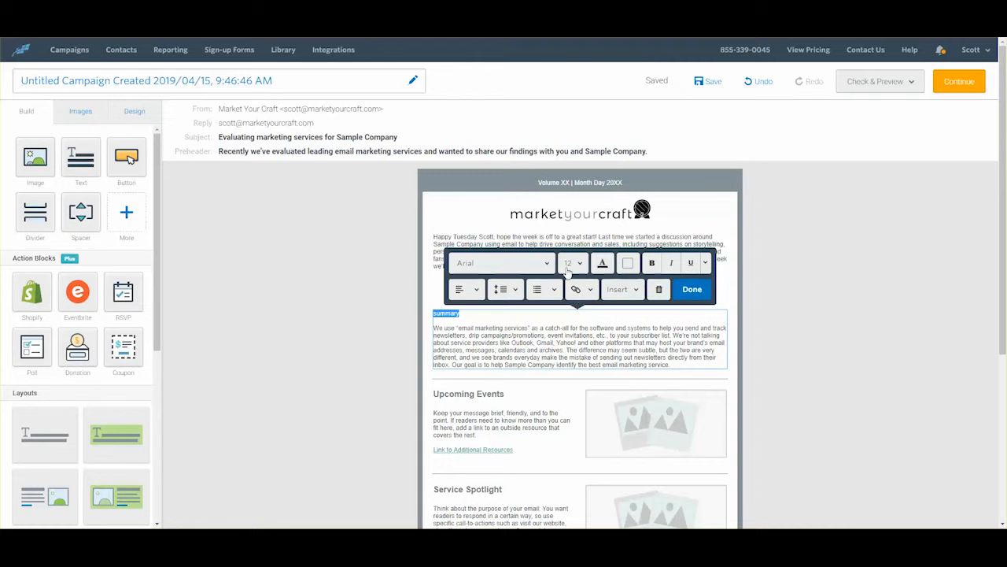
pyautogui.click(652, 263)
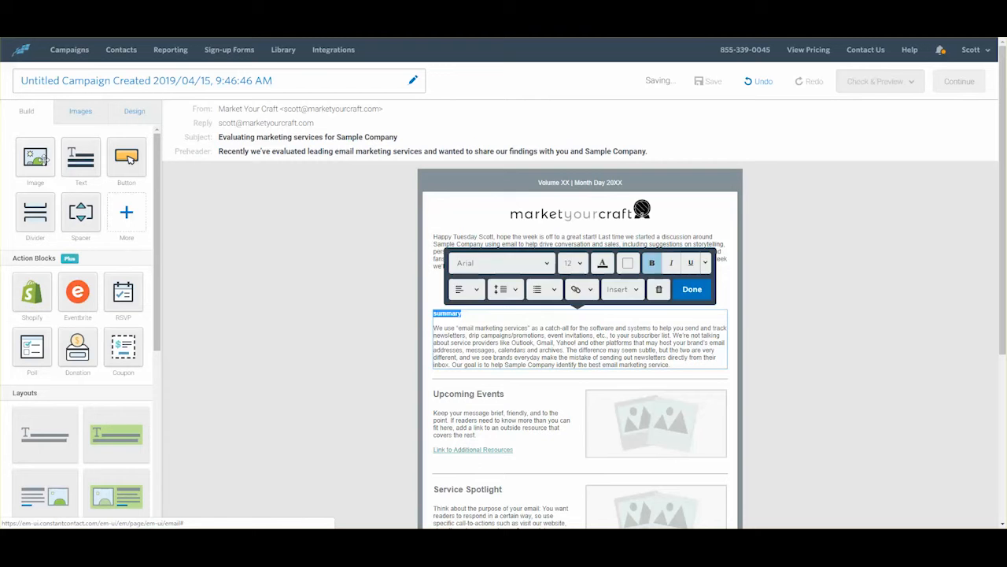
# Step: Add an Image block right of the summary paragraph and insert the laptop photo from the library
pyautogui.moveTo(45, 157); pyautogui.dragTo(435, 313)
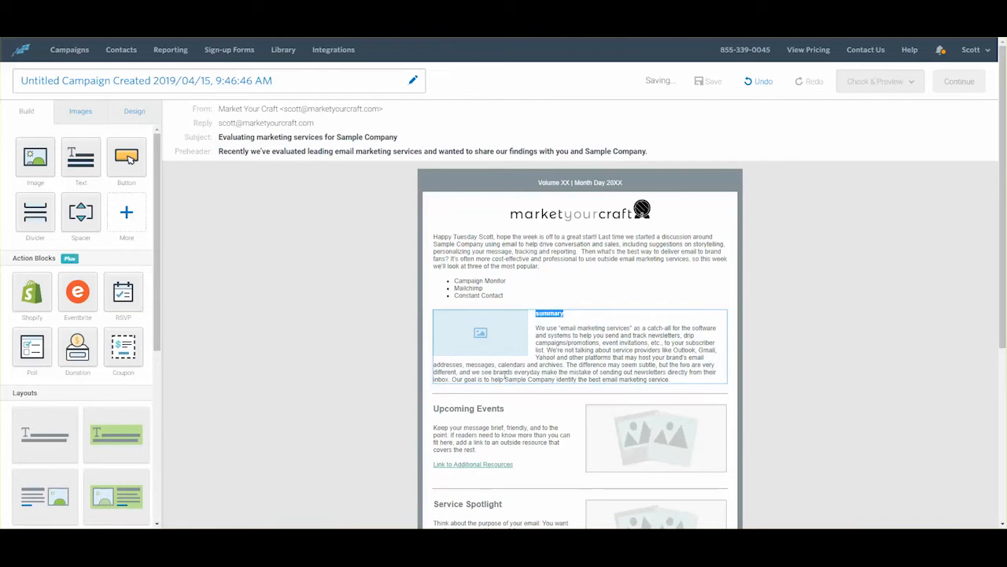
pyautogui.moveTo(492, 329); pyautogui.dragTo(682, 326)
pyautogui.click(683, 326)
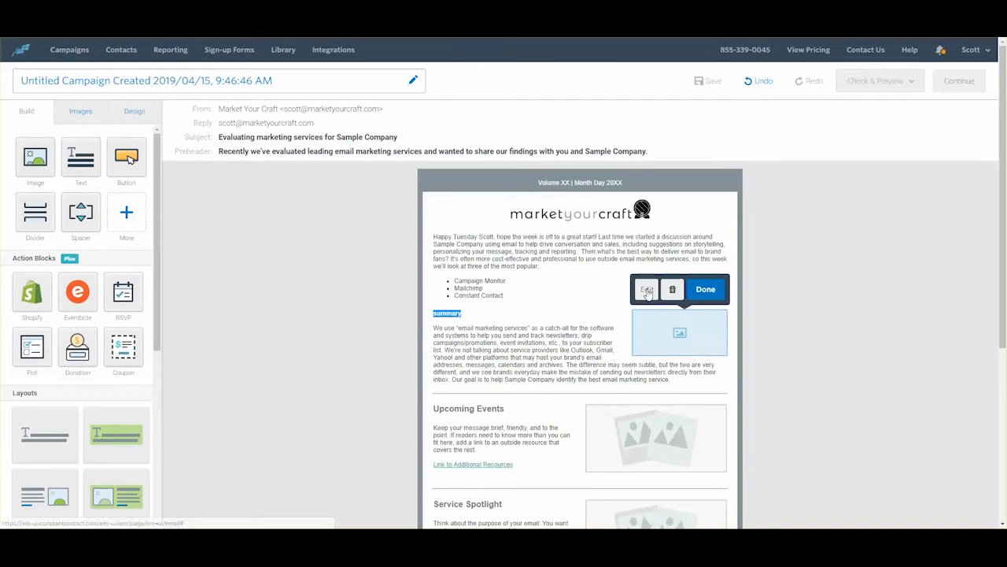
pyautogui.click(670, 289)
pyautogui.click(116, 192)
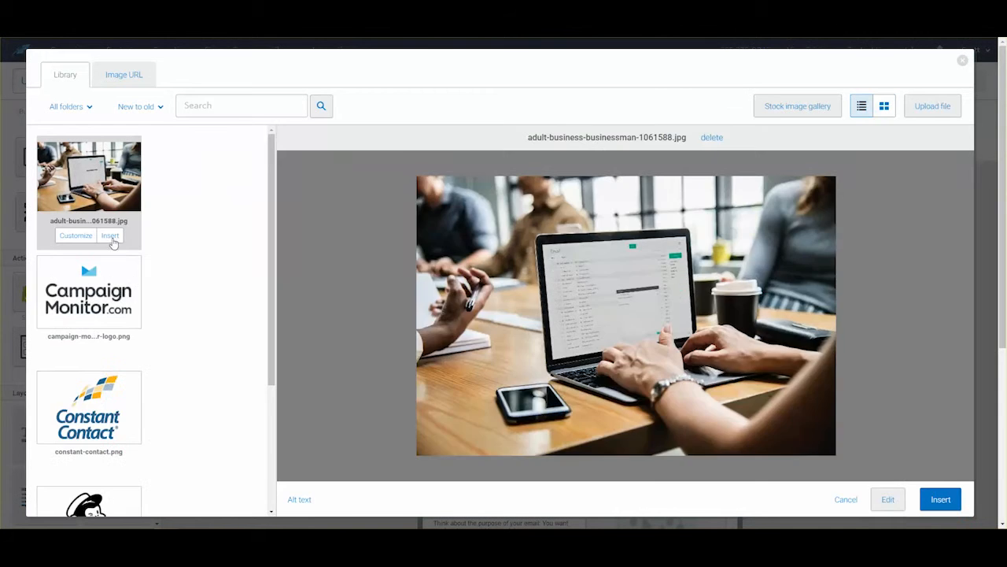
pyautogui.click(111, 236)
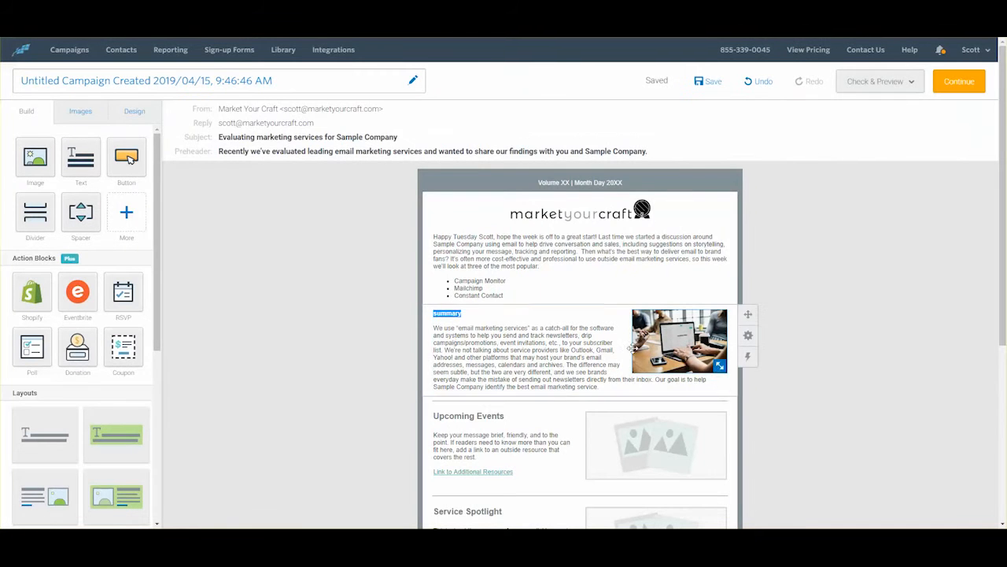
pyautogui.scroll(-1, 569, 346)
pyautogui.scroll(-5, 569, 346)
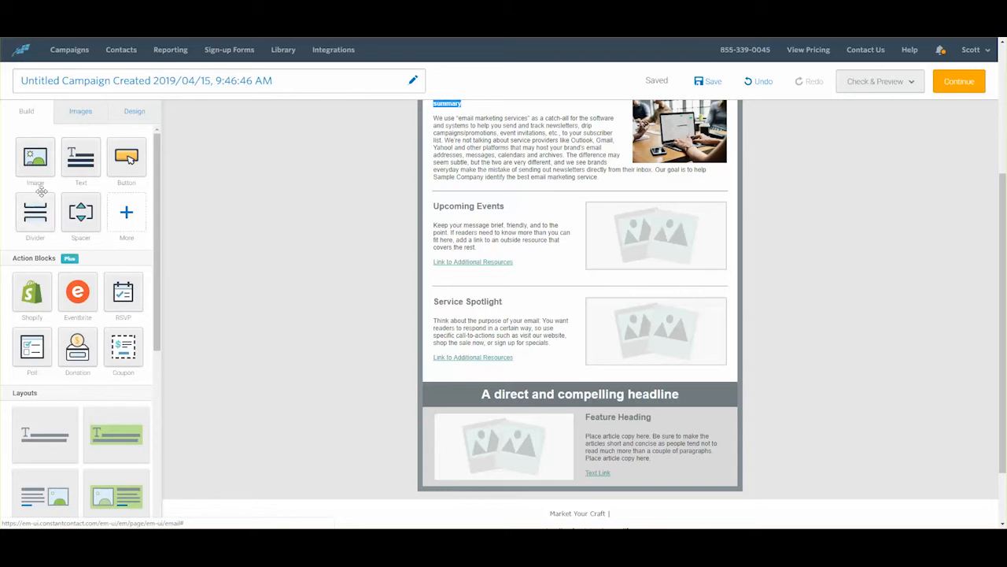
# Step: Add a Text block above Upcoming Events and paste the Campaign Monitor review text
pyautogui.moveTo(79, 164)
pyautogui.mouseDown()
pyautogui.moveTo(172, 182)
pyautogui.moveTo(489, 198)
pyautogui.moveTo(518, 197)
pyautogui.moveTo(525, 177)
pyautogui.mouseUp()
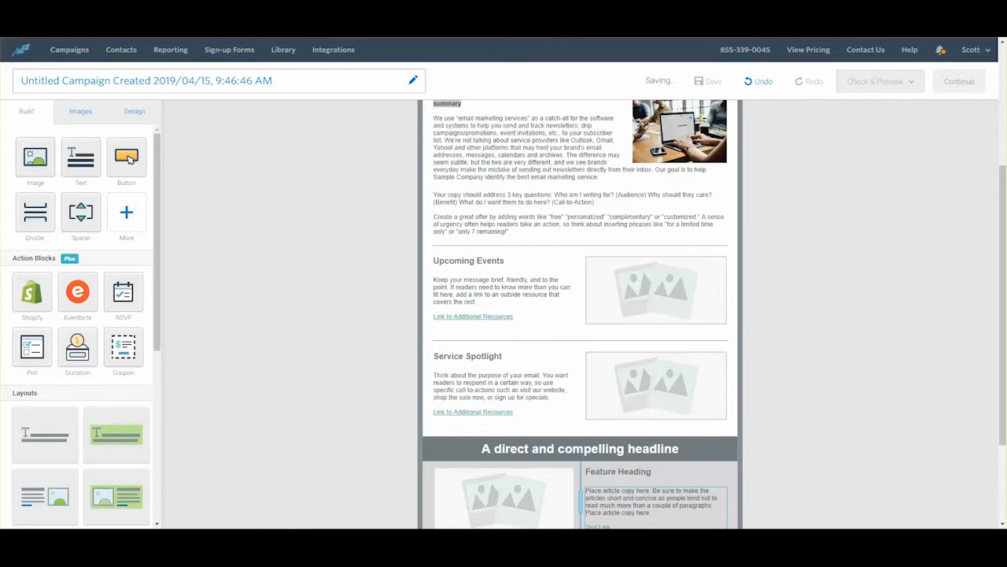
pyautogui.click(521, 229)
pyautogui.moveTo(522, 229); pyautogui.dragTo(435, 195)
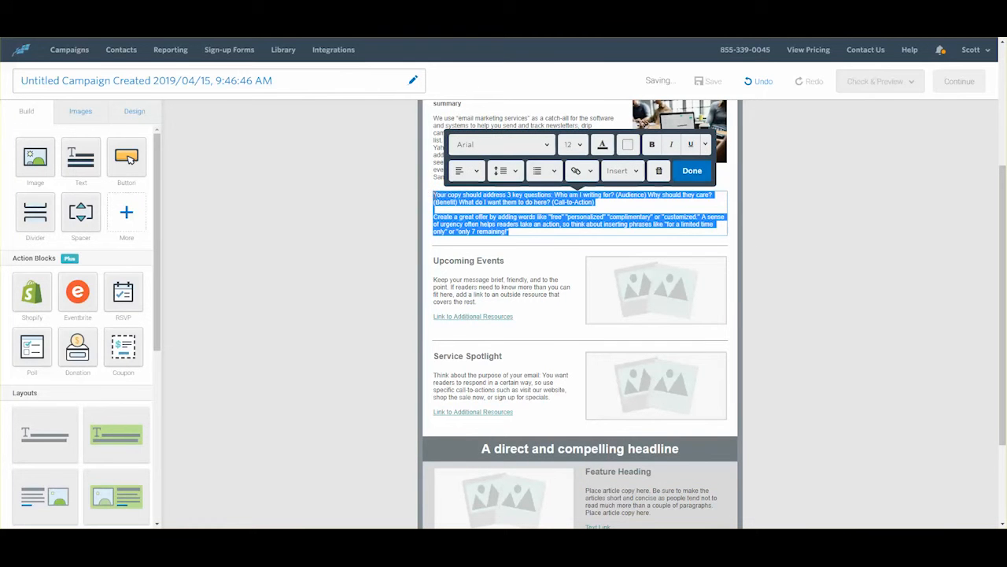
pyautogui.hotkey('ctrl', 'v')
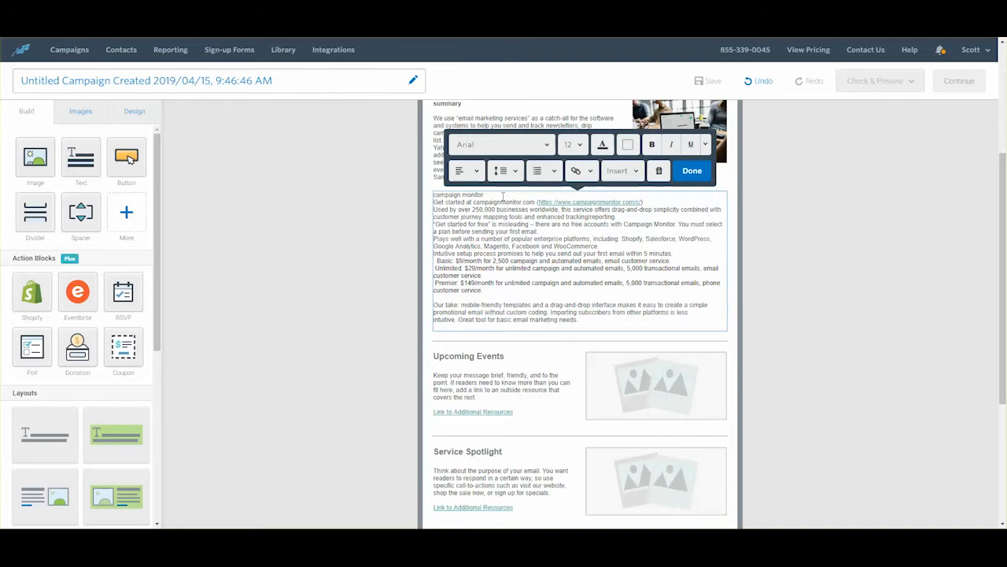
# Step: Add blank lines after the heading and Get started lines, and align Basic and Unlimited flush left
pyautogui.press('Return')
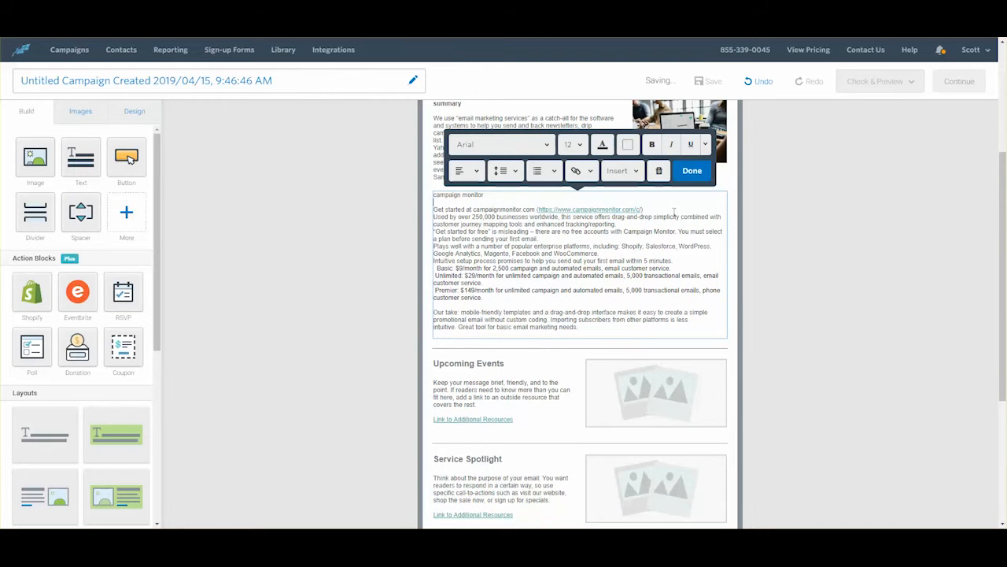
pyautogui.click(668, 209)
pyautogui.press('Return')
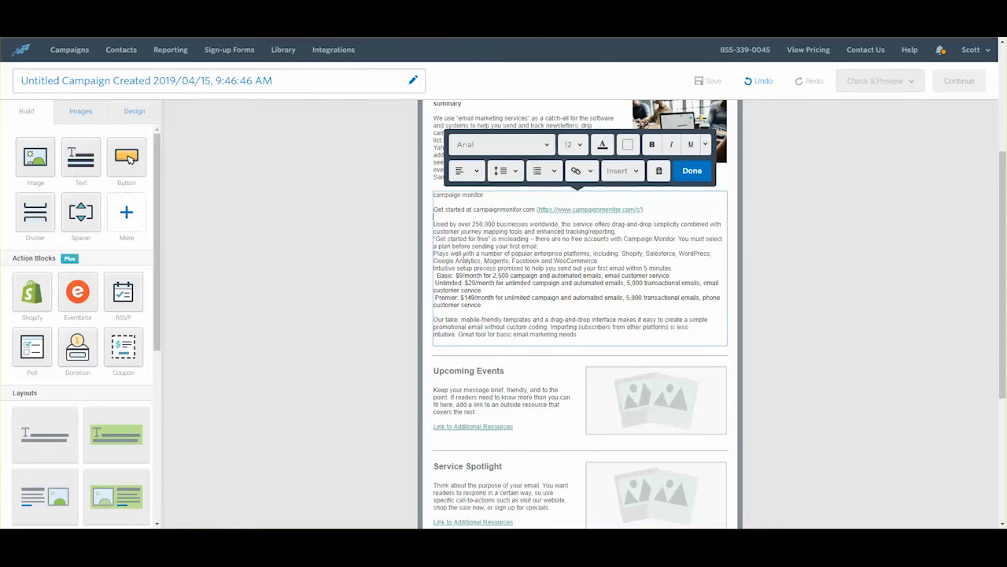
pyautogui.click(668, 270)
pyautogui.press('Return')
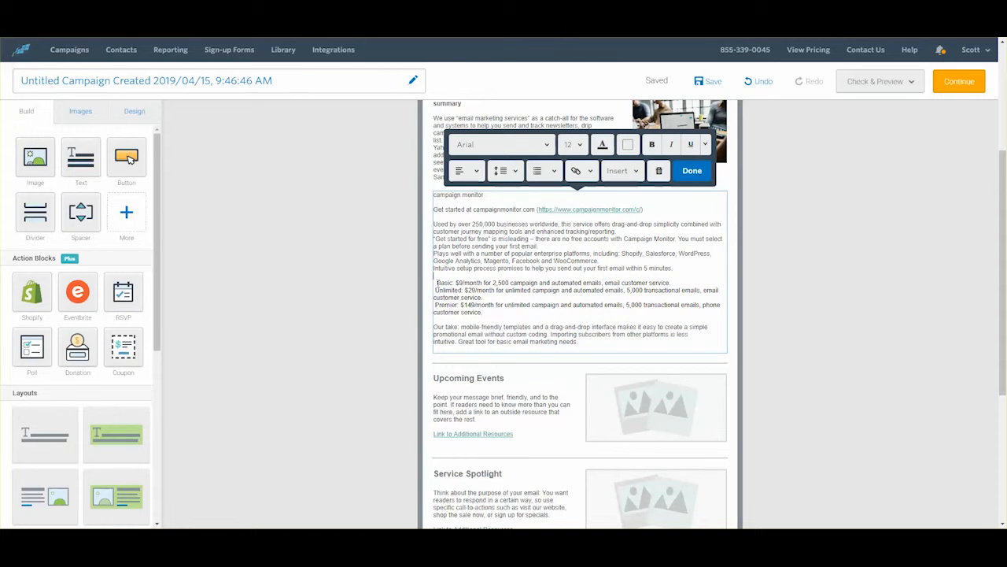
pyautogui.press('BackSpace')
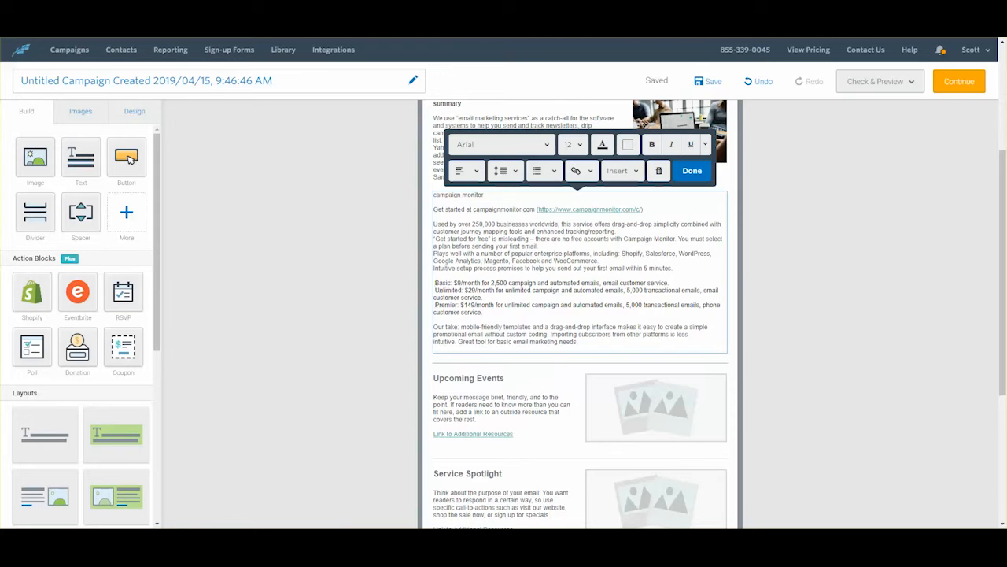
pyautogui.press('BackSpace')
pyautogui.press('Down')
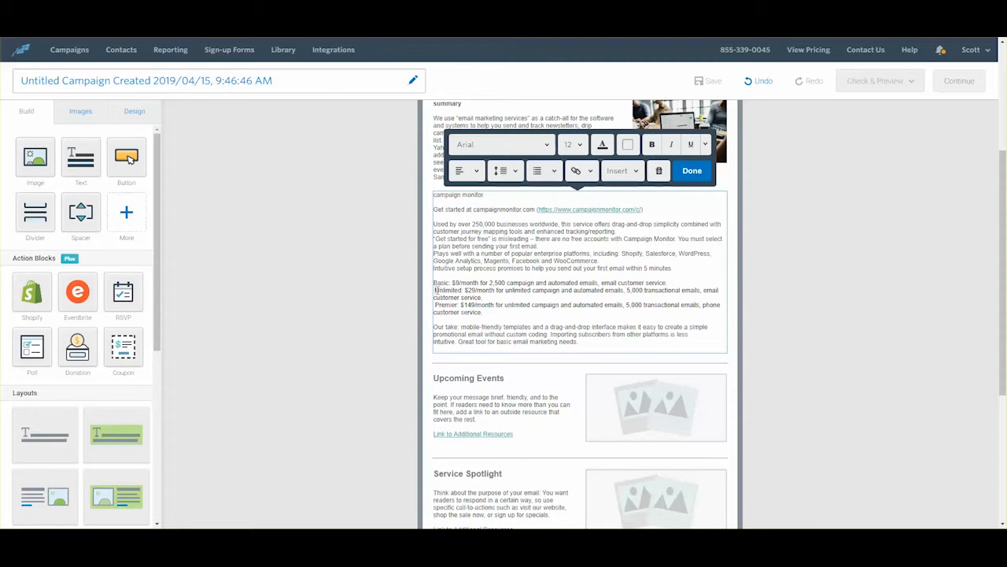
pyautogui.press('BackSpace')
pyautogui.press('BackSpace')
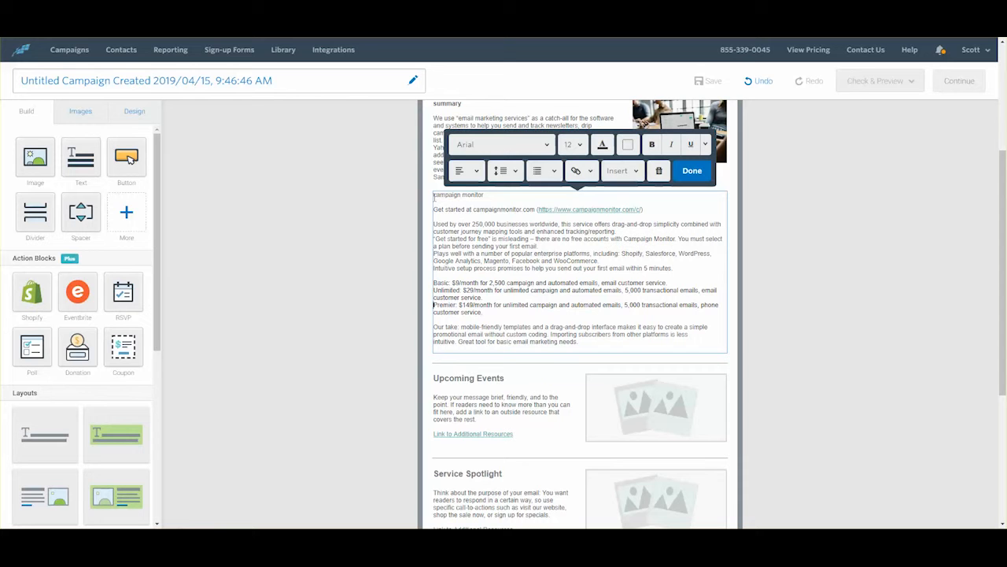
# Step: Bold the 'campaign monitor' heading and finish editing the review block
pyautogui.click(434, 197)
pyautogui.moveTo(496, 195); pyautogui.dragTo(429, 197)
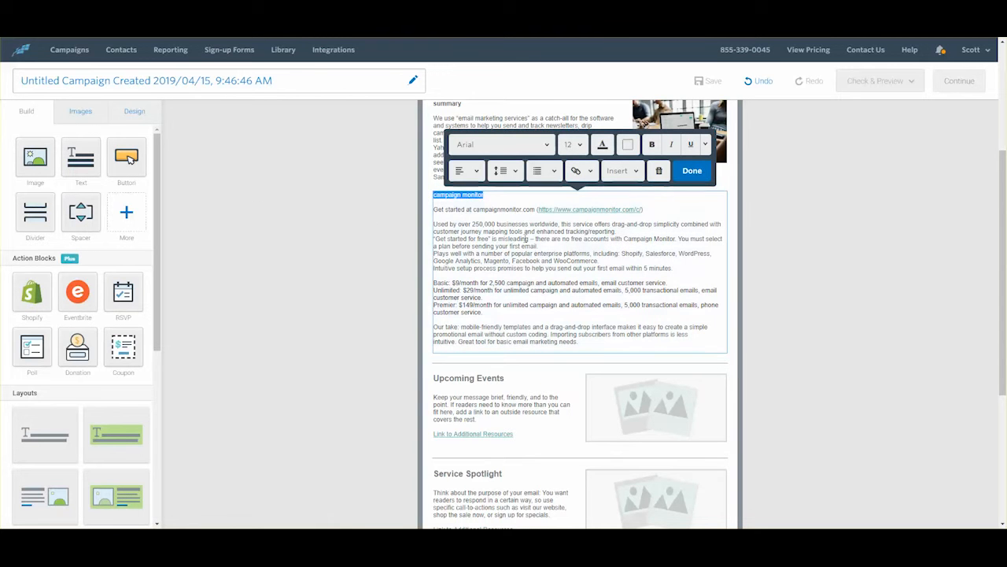
pyautogui.hotkey('ctrl', 'b')
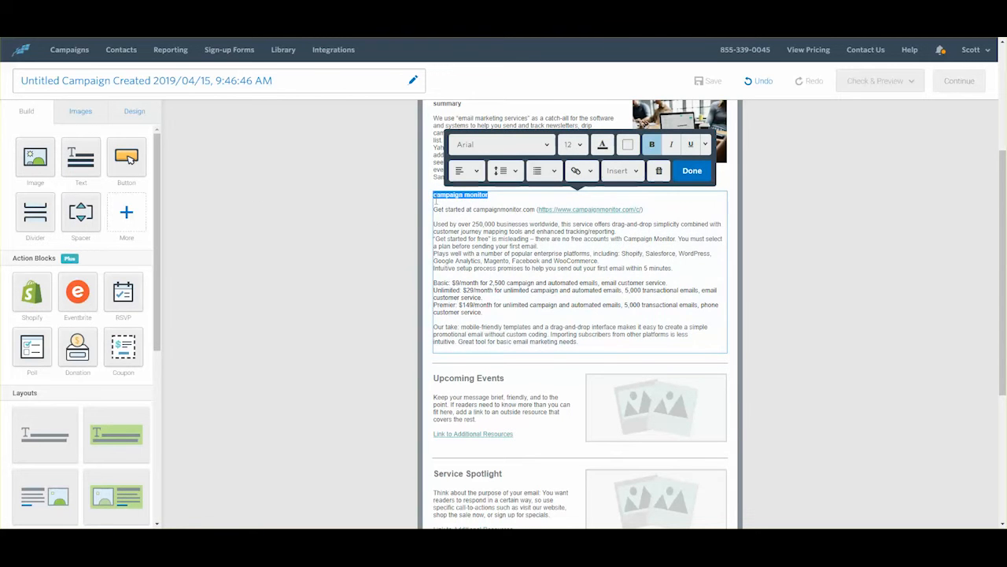
pyautogui.click(469, 209)
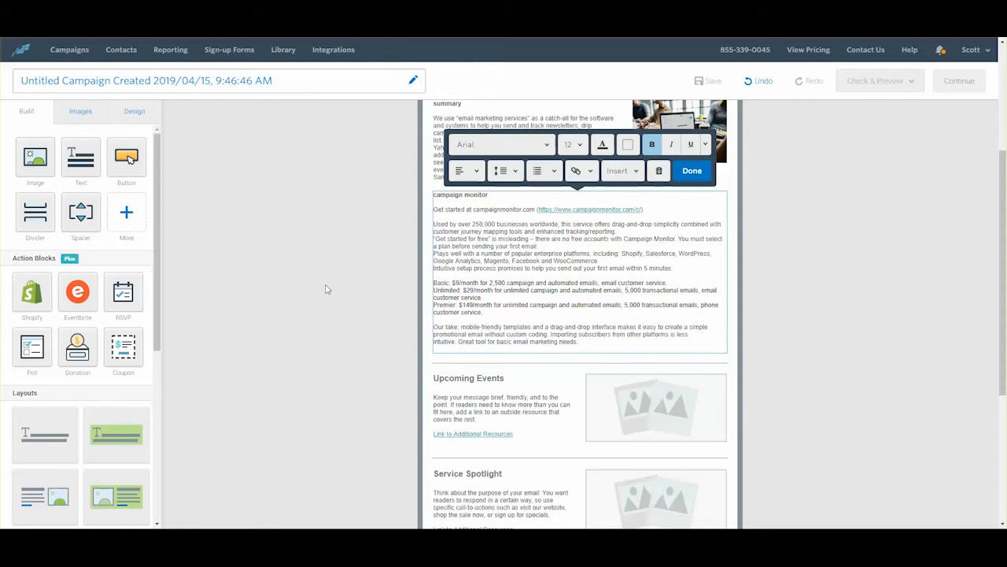
pyautogui.click(44, 165)
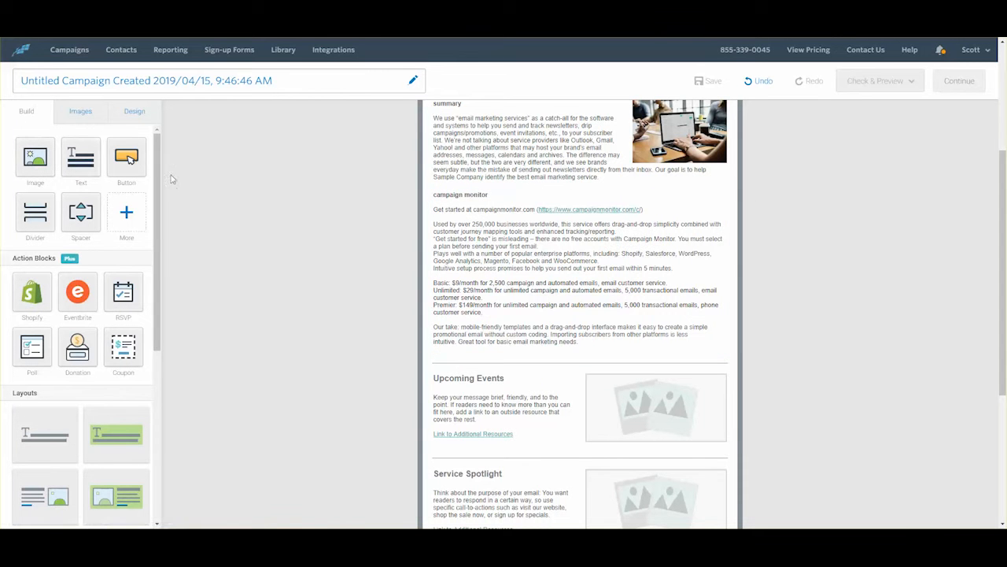
# Step: Insert the campaign-monitor logo beside the Campaign Monitor review and add a text block below it
pyautogui.moveTo(36, 161); pyautogui.dragTo(447, 216)
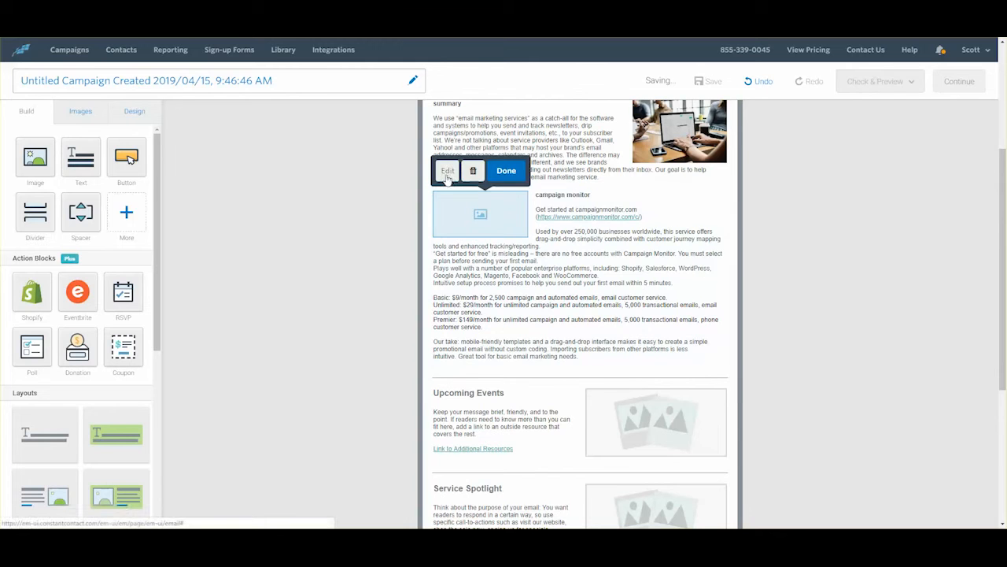
pyautogui.click(447, 173)
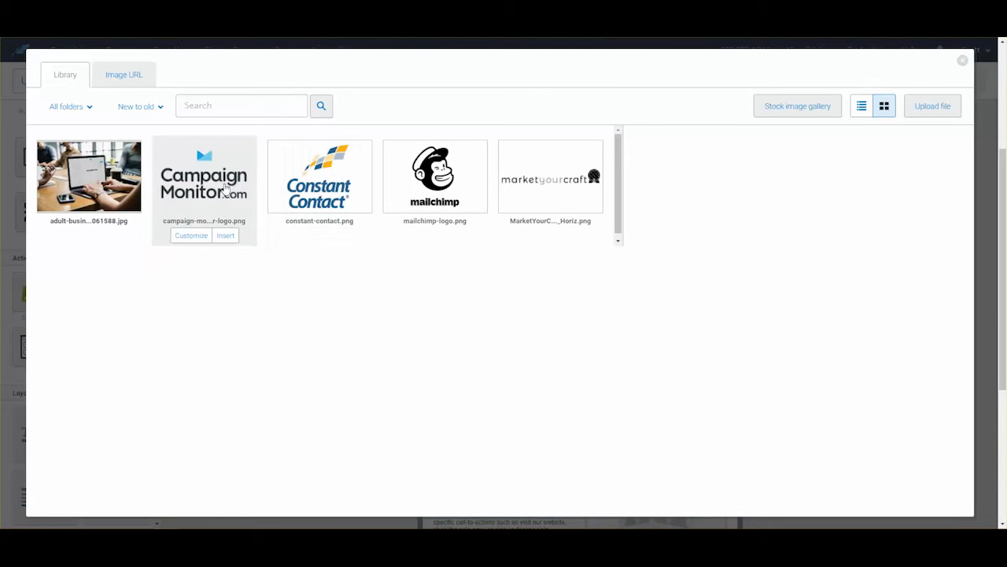
pyautogui.click(226, 236)
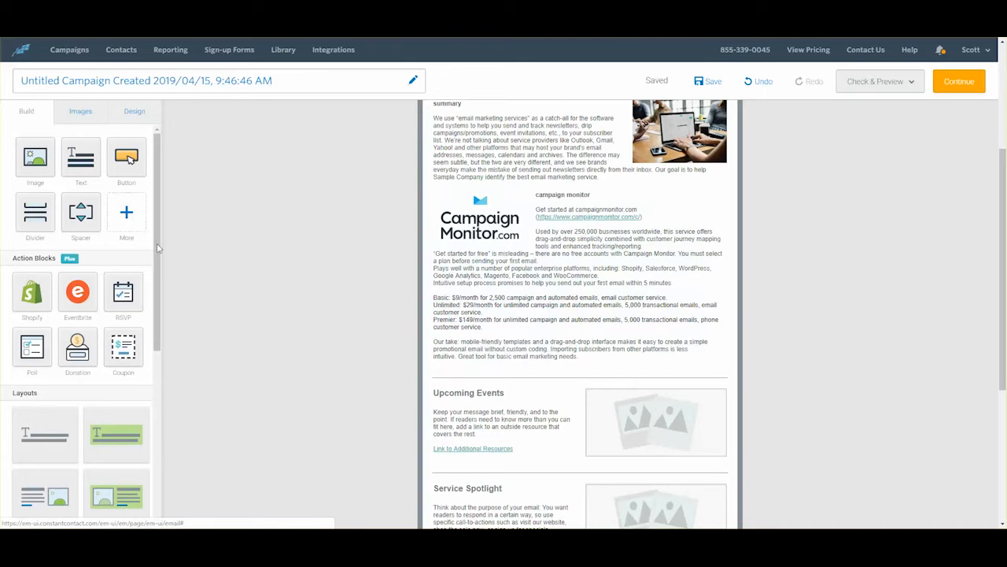
pyautogui.moveTo(81, 173); pyautogui.dragTo(484, 369)
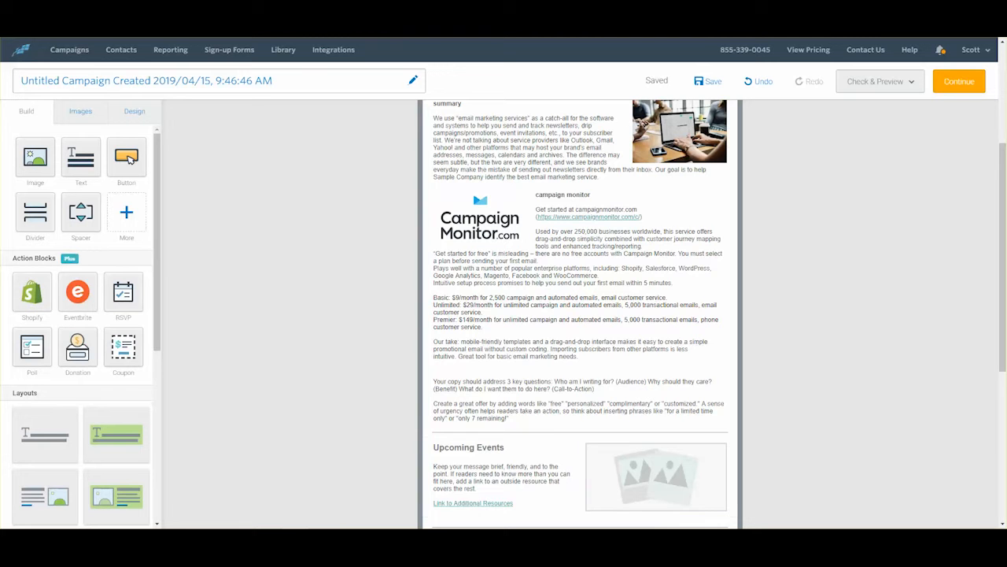
# Step: Paste the Mailchimp review over the template text and add blank lines between its parts
pyautogui.click(529, 395)
pyautogui.moveTo(512, 418); pyautogui.dragTo(434, 380)
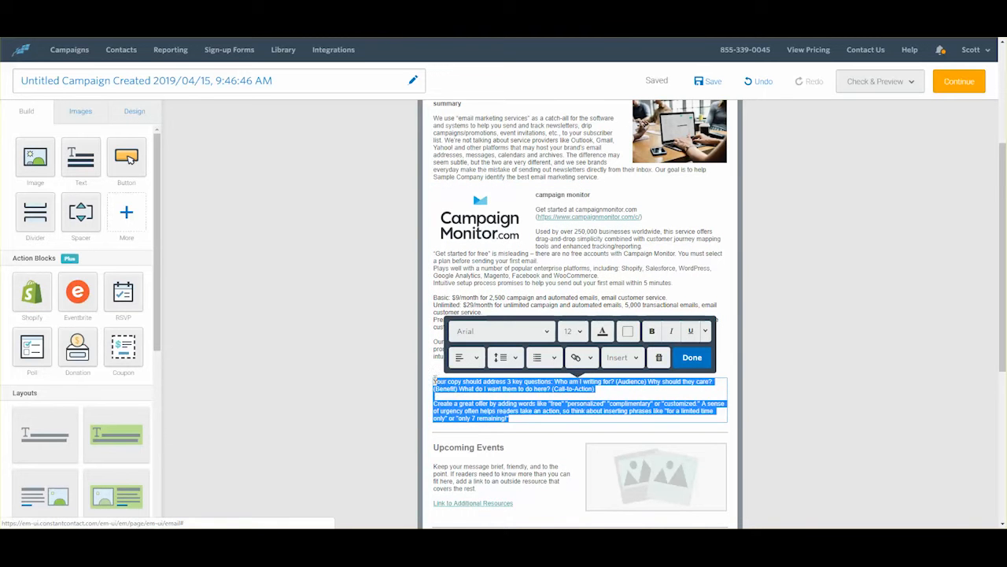
pyautogui.hotkey('ctrl', 'v')
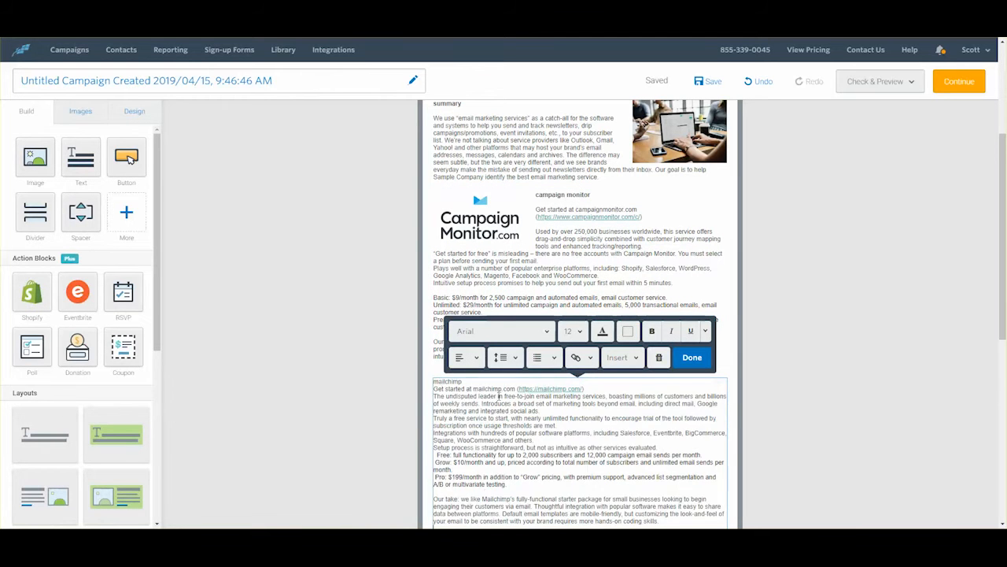
pyautogui.click(468, 381)
pyautogui.press('Return')
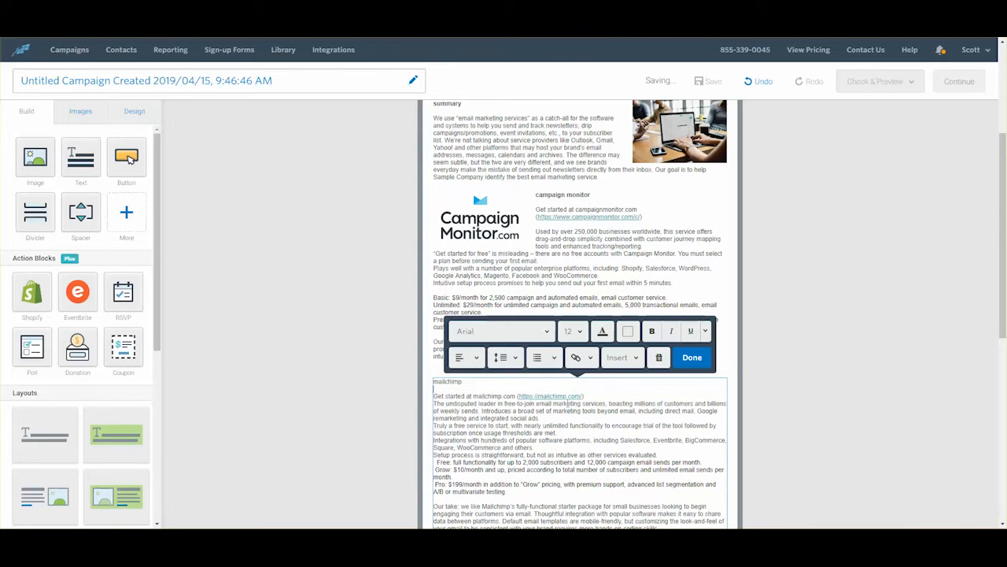
pyautogui.click(587, 398)
pyautogui.press('Return')
pyautogui.scroll(-2, 593, 404)
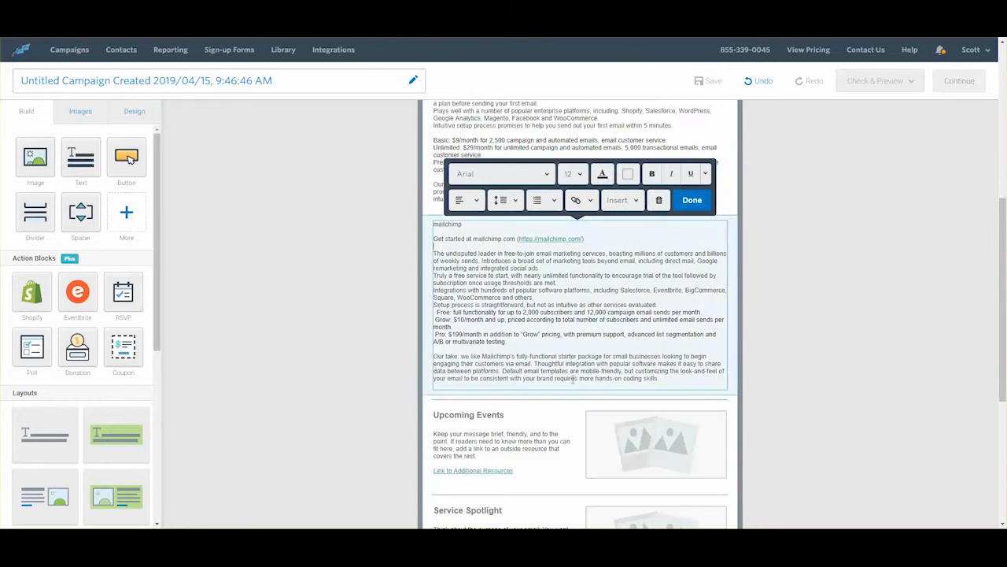
pyautogui.click(672, 306)
pyautogui.press('Return')
# Step: Make the Free, Grow and Pro lines flush left and add an image placeholder beside the review
pyautogui.click(438, 320)
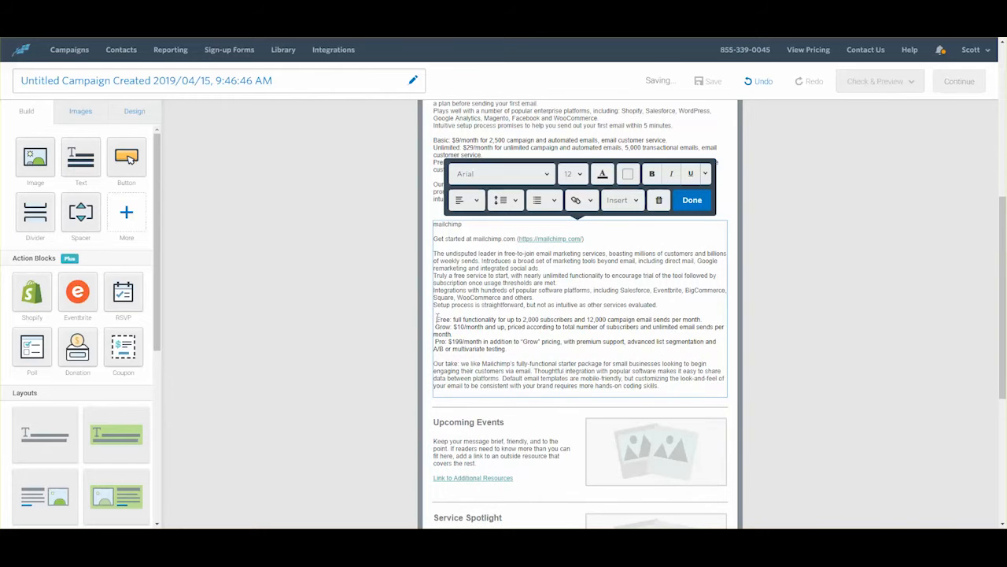
pyautogui.press('BackSpace')
pyautogui.click(435, 327)
pyautogui.press('BackSpace')
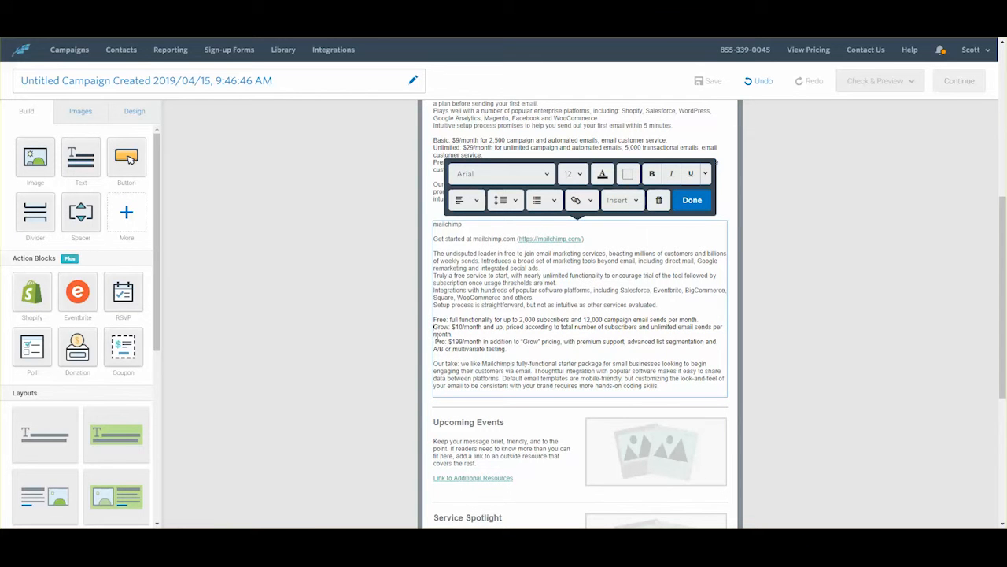
pyautogui.click(435, 342)
pyautogui.press('BackSpace')
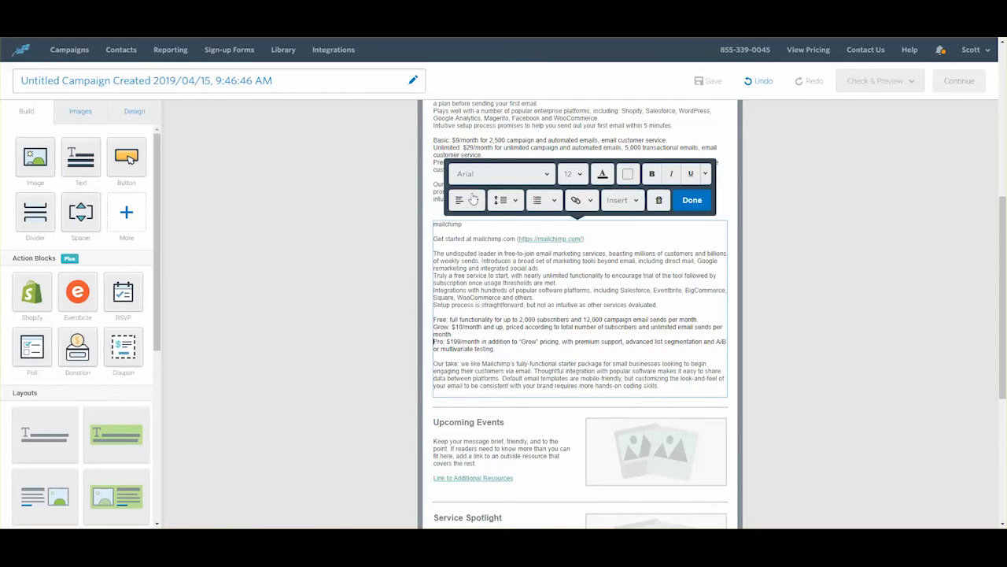
pyautogui.moveTo(35, 154); pyautogui.dragTo(460, 236)
# Step: Insert mailchimp-logo.png into the image placeholder and add a new text block below the Mailchimp review
pyautogui.click(501, 245)
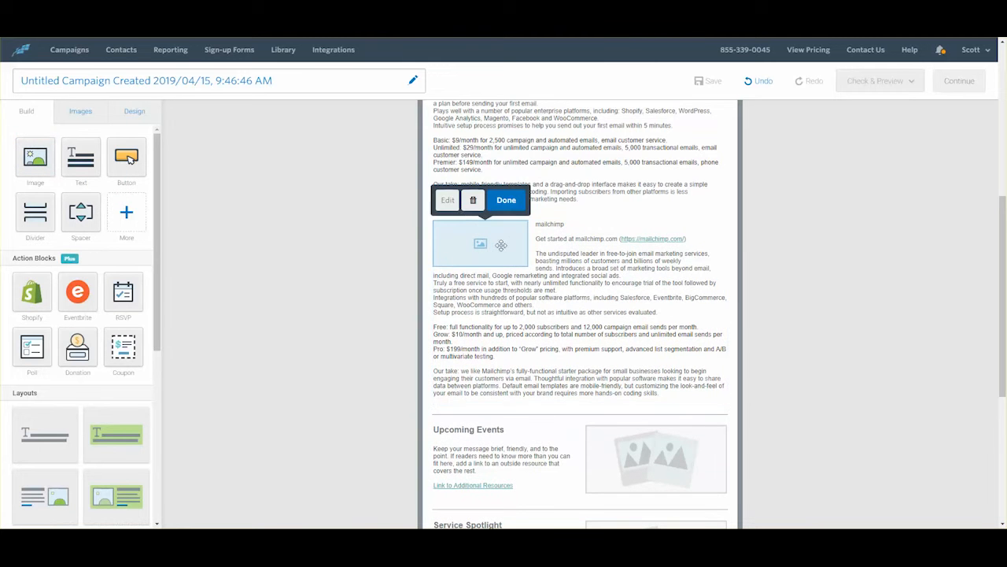
pyautogui.click(449, 202)
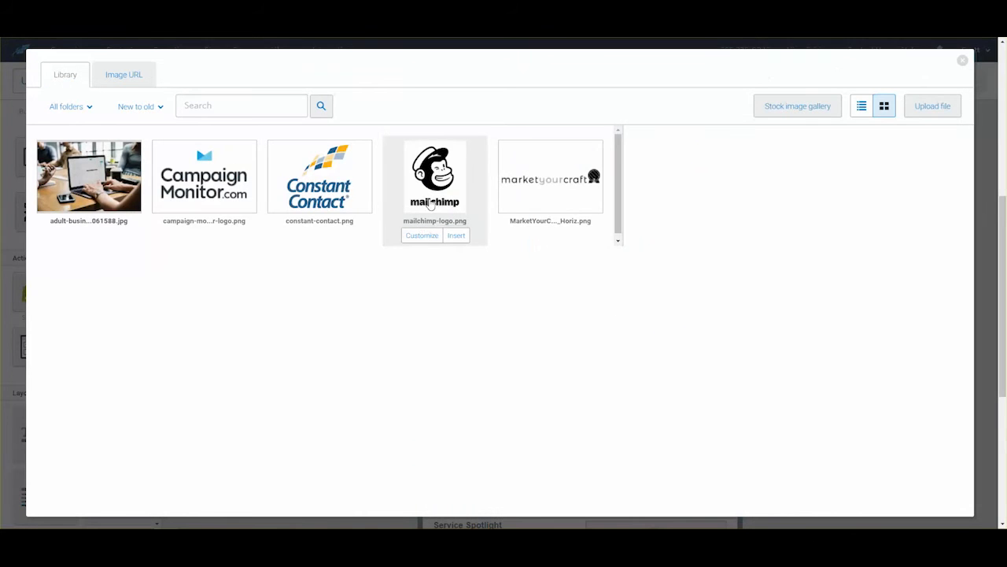
pyautogui.click(457, 235)
pyautogui.scroll(-5, 595, 279)
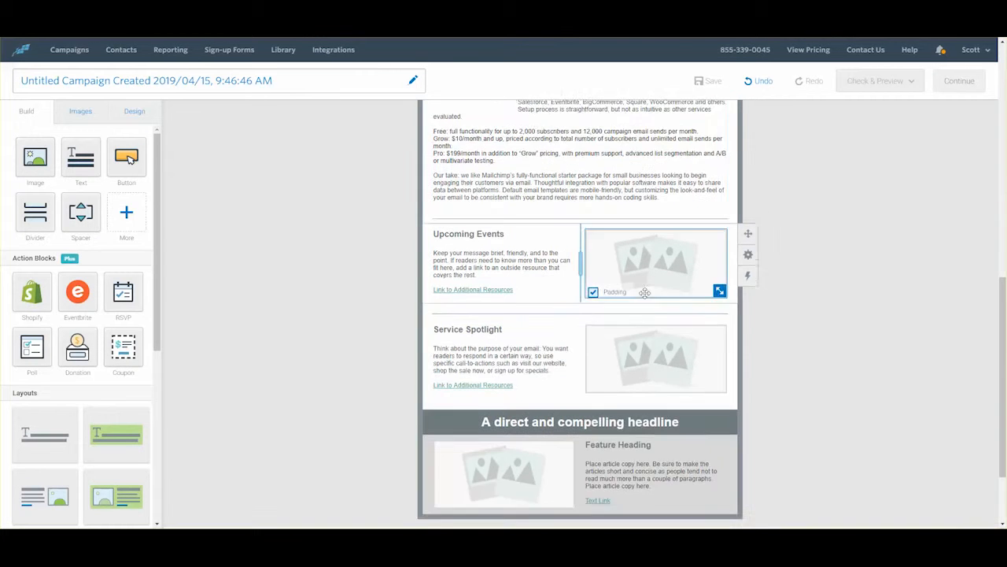
pyautogui.moveTo(81, 157); pyautogui.dragTo(513, 159)
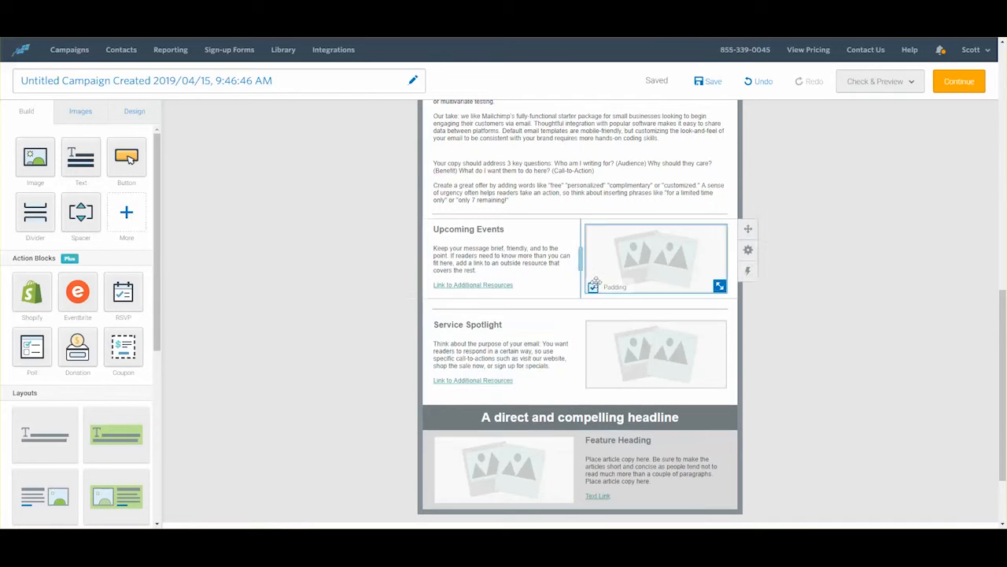
# Step: Paste the Constant Contact review into the new block, with blank lines after the heading and services line
pyautogui.click(521, 192)
pyautogui.moveTo(520, 194); pyautogui.dragTo(423, 161)
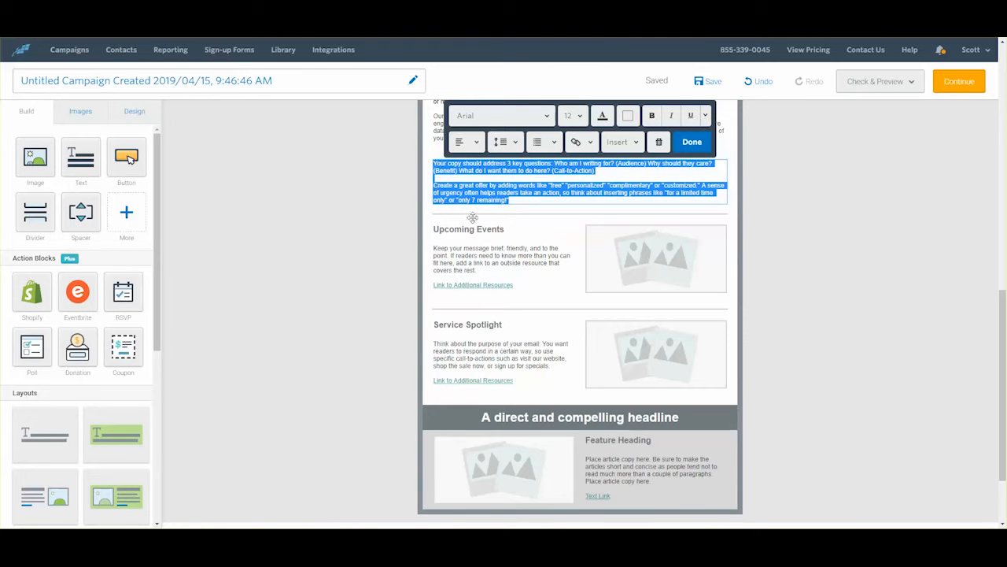
pyautogui.hotkey('ctrl', 'v')
pyautogui.click(488, 163)
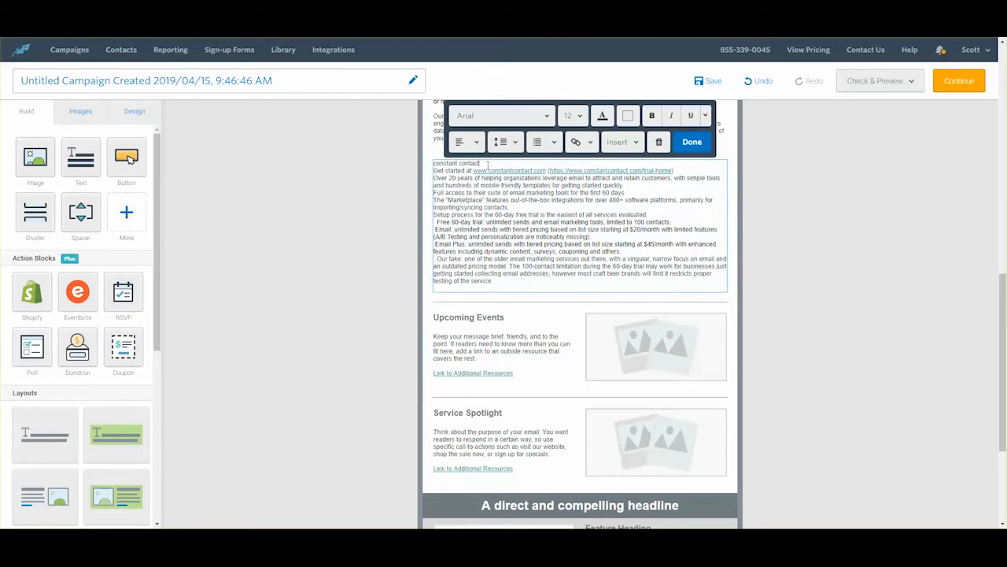
pyautogui.press('Return')
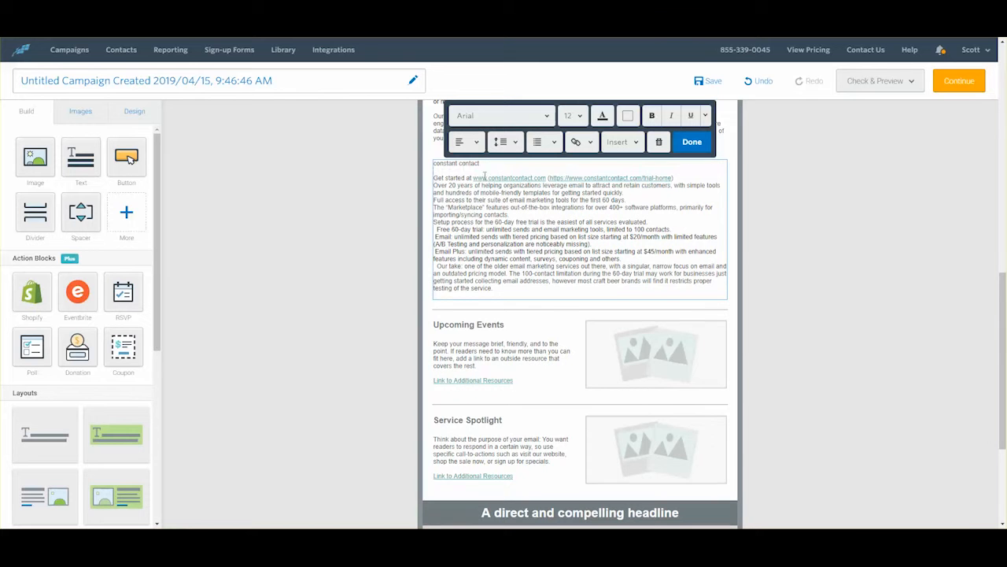
pyautogui.click(649, 221)
pyautogui.press('Return')
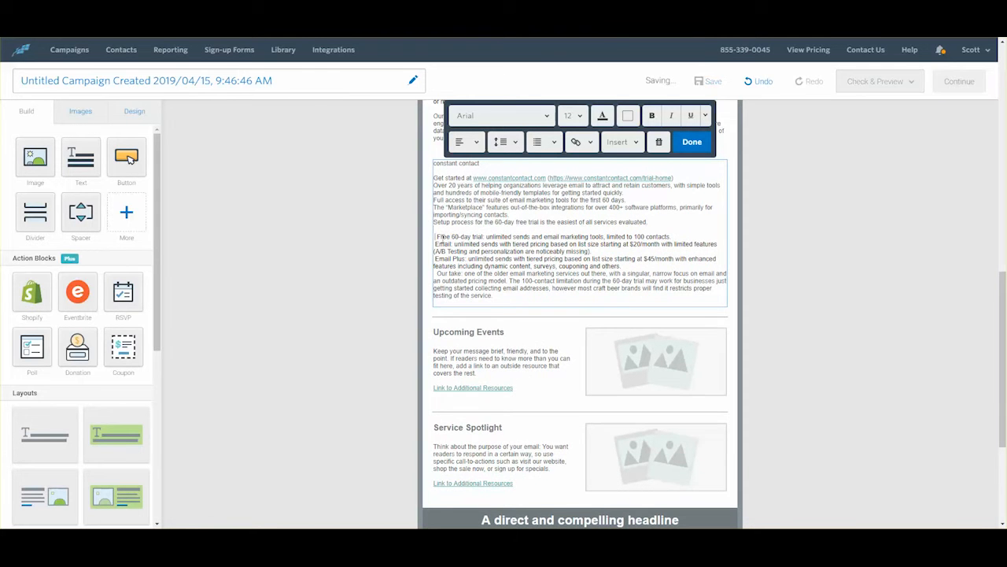
# Step: Make the Free 60-day trial, Email and Email Plus lines flush left, space out Our take, and add an image placeholder
pyautogui.click(439, 236)
pyautogui.press('BackSpace')
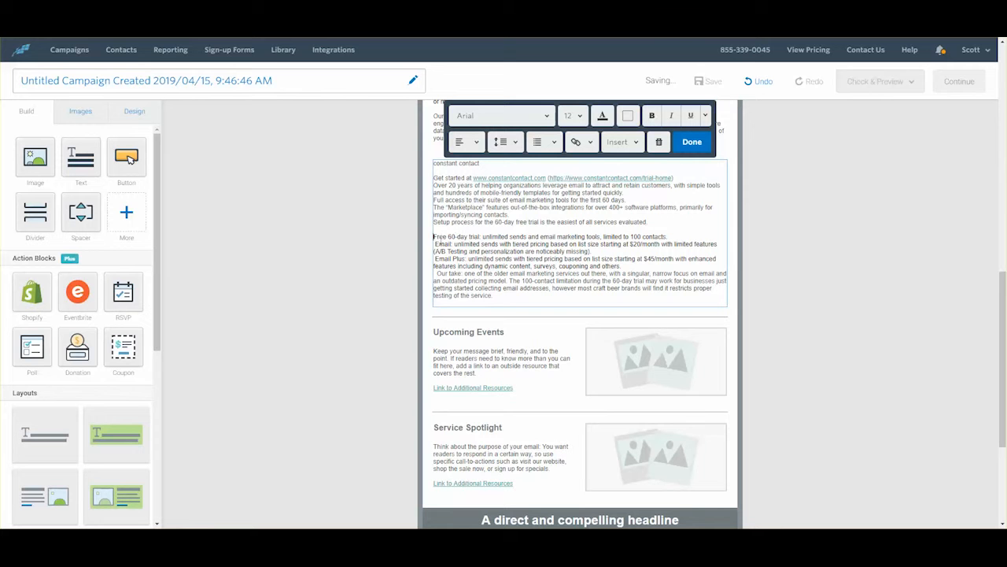
pyautogui.click(435, 244)
pyautogui.press('BackSpace')
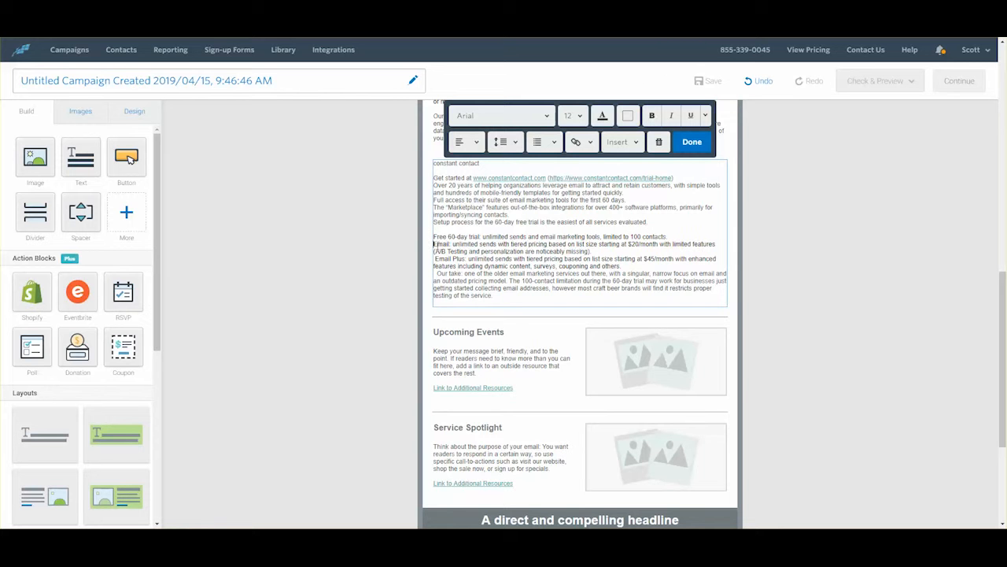
pyautogui.click(435, 258)
pyautogui.press('BackSpace')
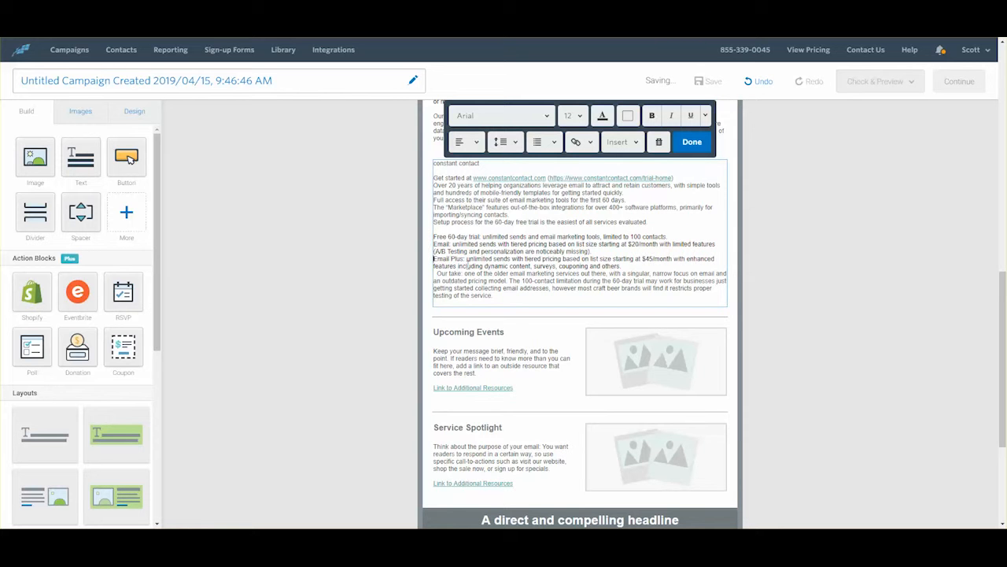
pyautogui.click(627, 266)
pyautogui.press('Return')
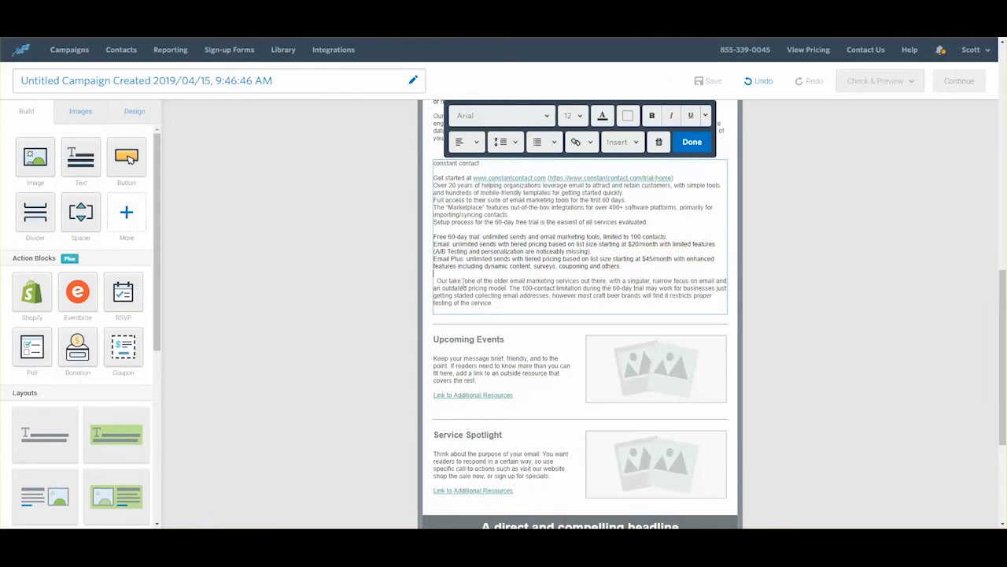
pyautogui.press('Delete')
pyautogui.press('Delete')
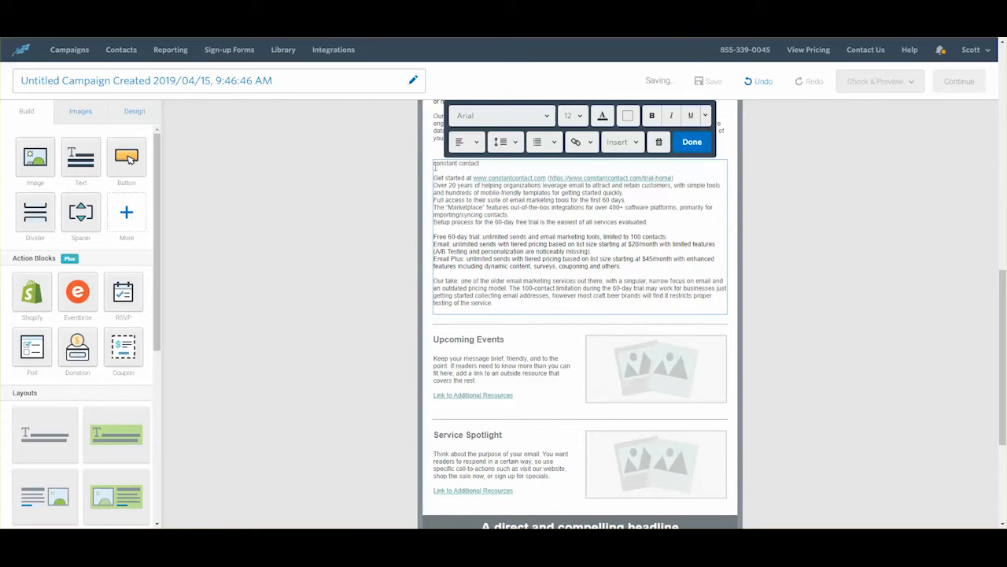
pyautogui.moveTo(35, 162); pyautogui.dragTo(442, 186)
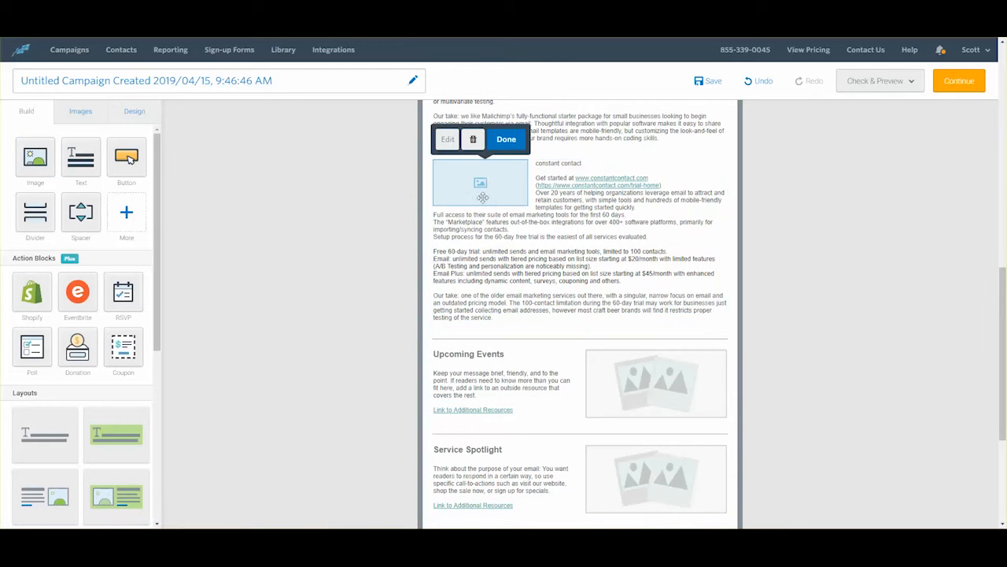
# Step: Insert constant-contact.png from the Library into the image spot beside the Constant Contact review
pyautogui.click(453, 146)
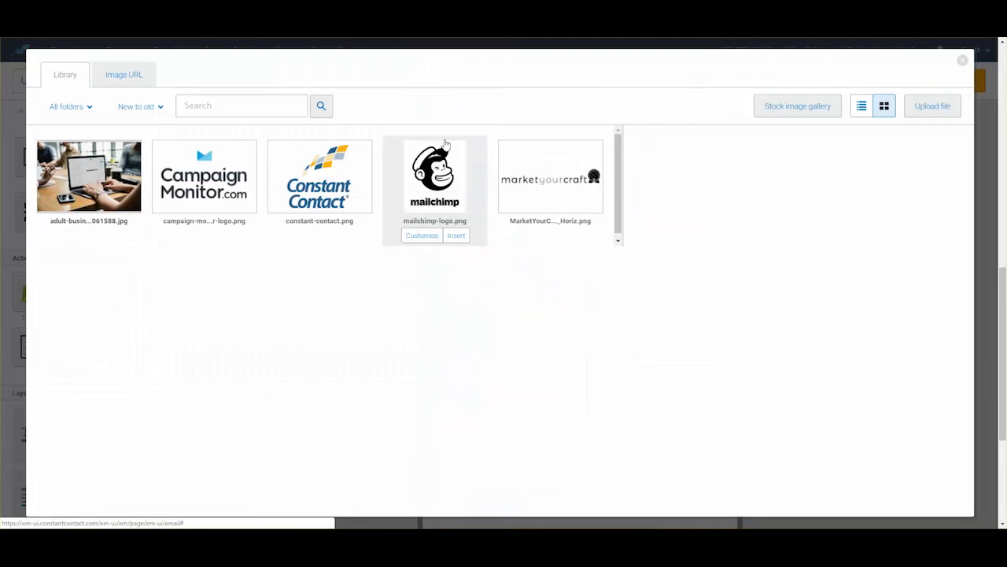
pyautogui.click(335, 186)
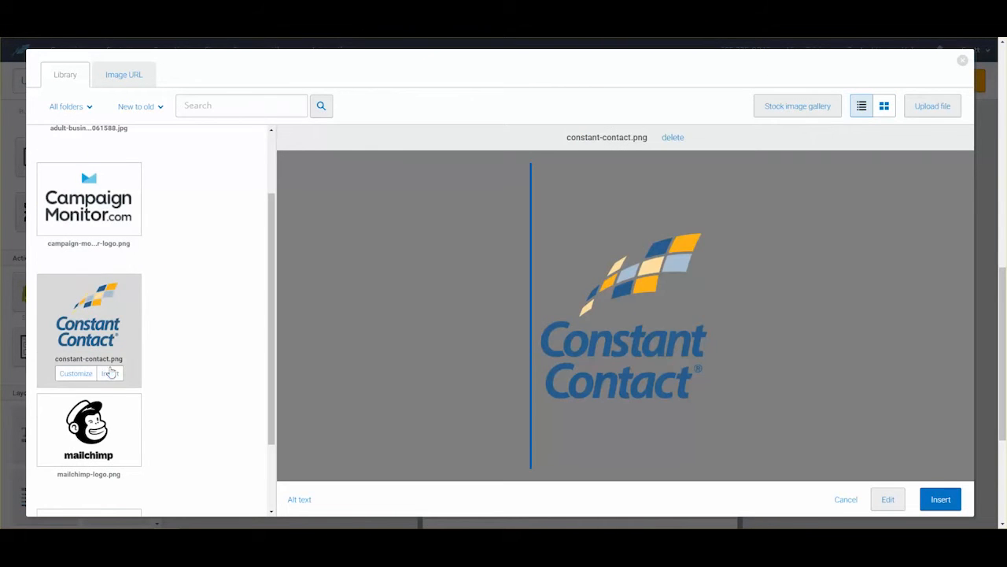
pyautogui.click(108, 373)
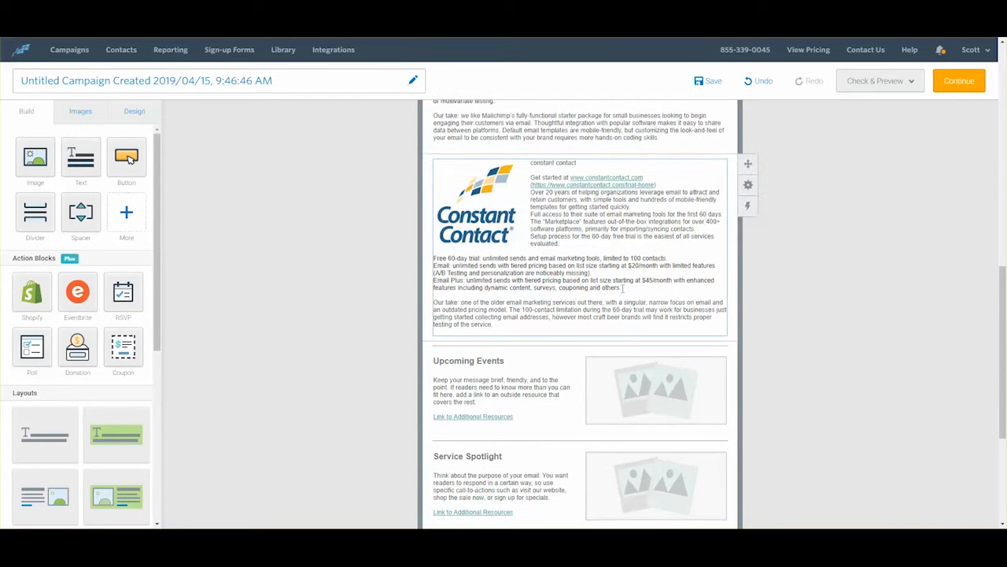
pyautogui.scroll(-1, 622, 289)
pyautogui.scroll(-1, 621, 288)
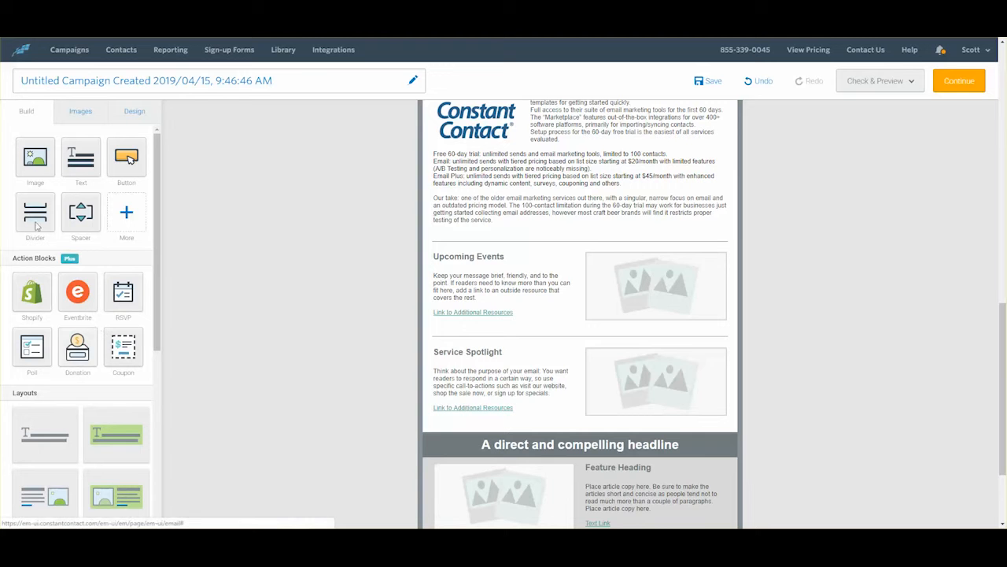
# Step: Add a text block below the Our take paragraph and paste the closing paragraphs, signature and disclaimer
pyautogui.moveTo(81, 162); pyautogui.dragTo(213, 209)
pyautogui.moveTo(475, 235); pyautogui.dragTo(465, 230)
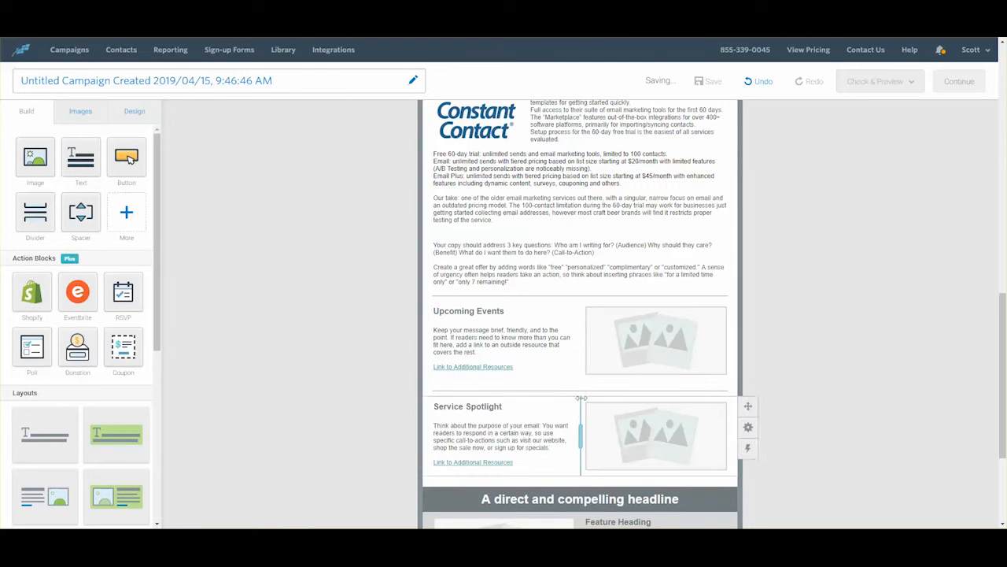
pyautogui.click(521, 280)
pyautogui.moveTo(521, 280); pyautogui.dragTo(435, 244)
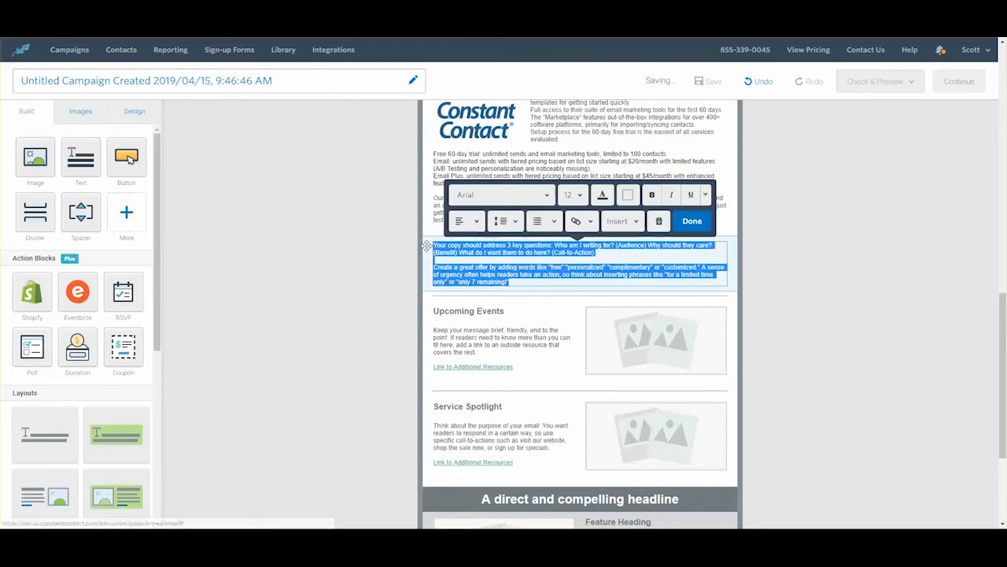
pyautogui.hotkey('ctrl', 'v')
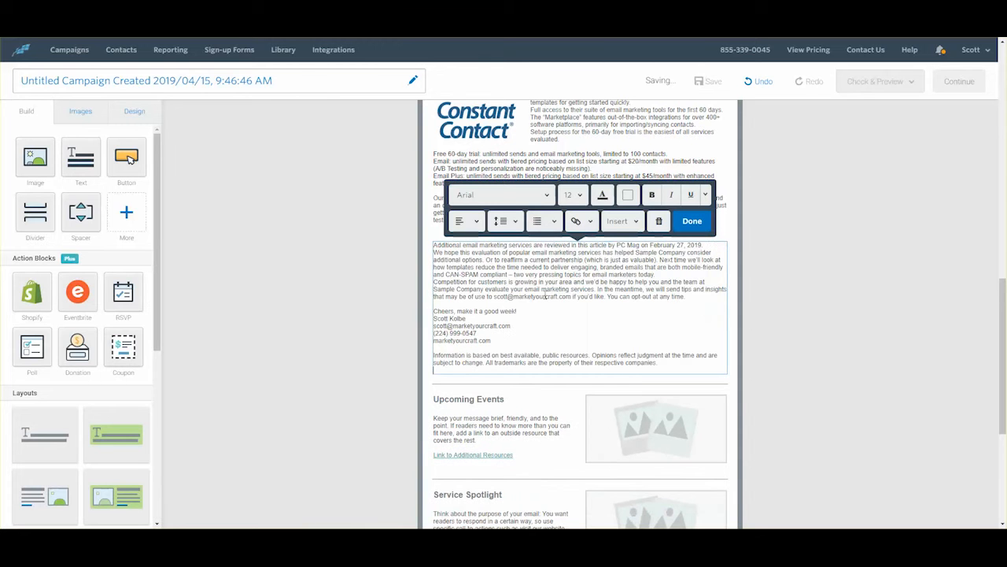
# Step: Add blank lines after the PC Mag sentence, before the Competition paragraph and before the signature
pyautogui.click(717, 245)
pyautogui.press('Return')
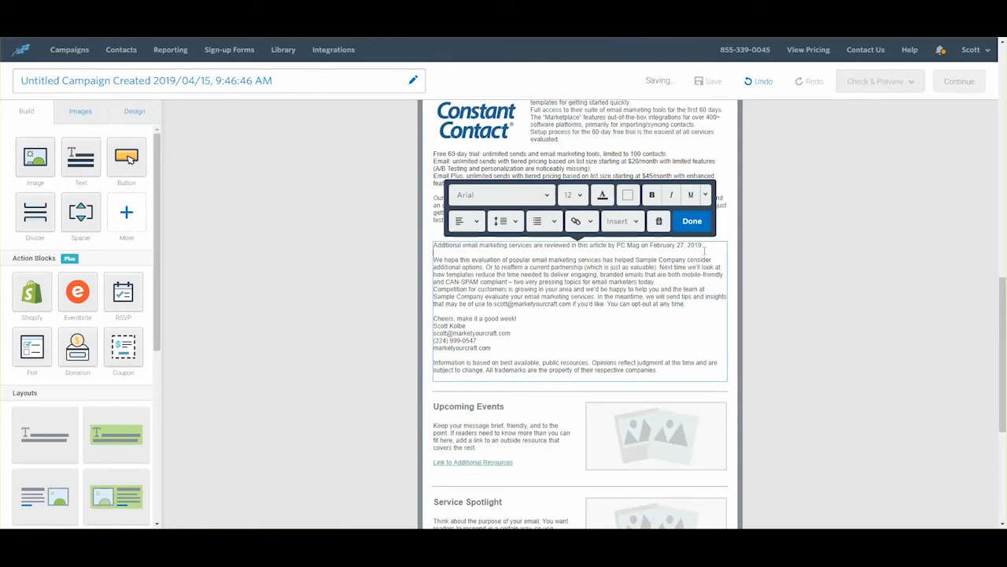
pyautogui.click(655, 281)
pyautogui.press('Return')
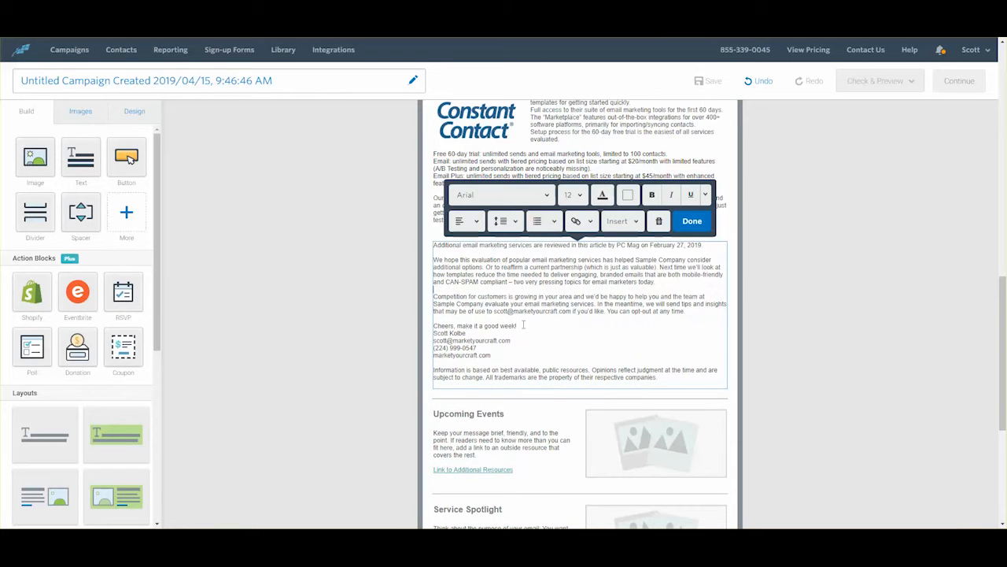
pyautogui.press('Return')
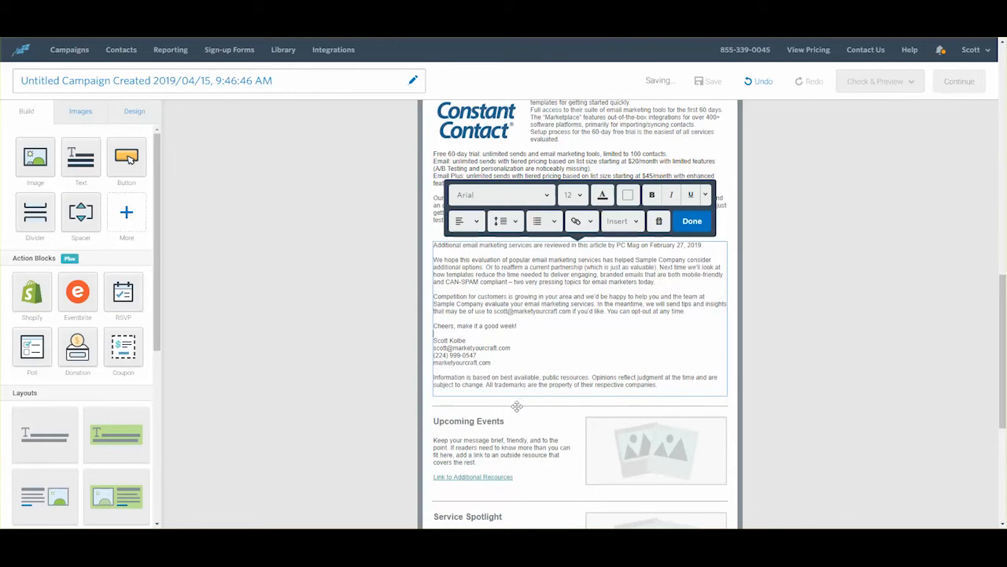
pyautogui.click(518, 404)
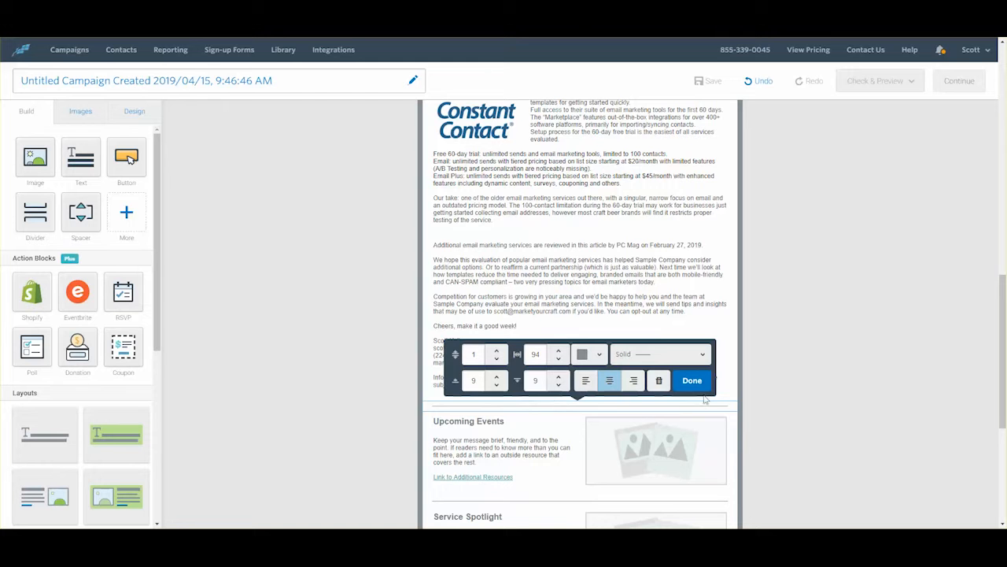
# Step: Delete the divider below the closing text and the Upcoming Events image, heading, paragraph and divider
pyautogui.click(659, 380)
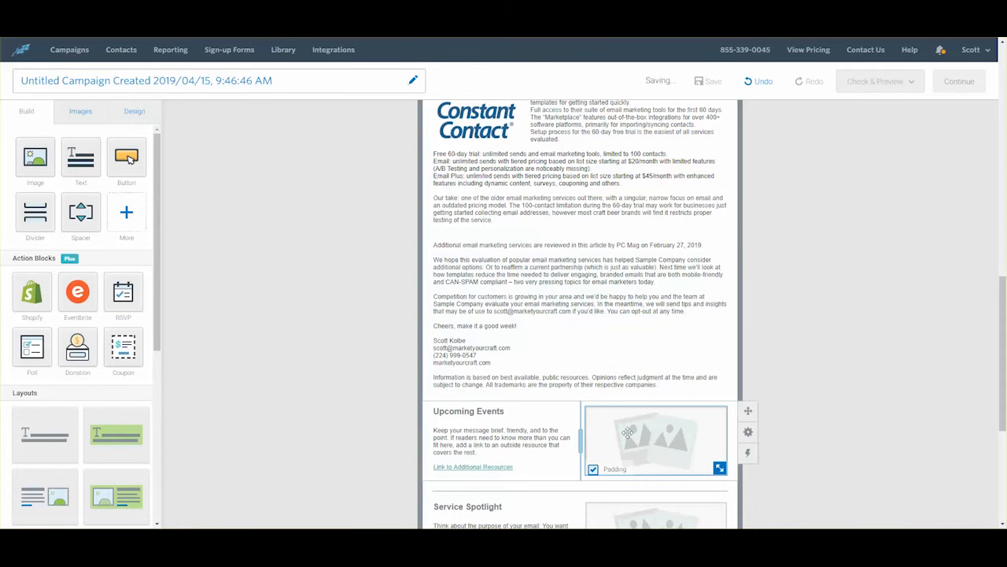
pyautogui.click(628, 433)
pyautogui.click(707, 386)
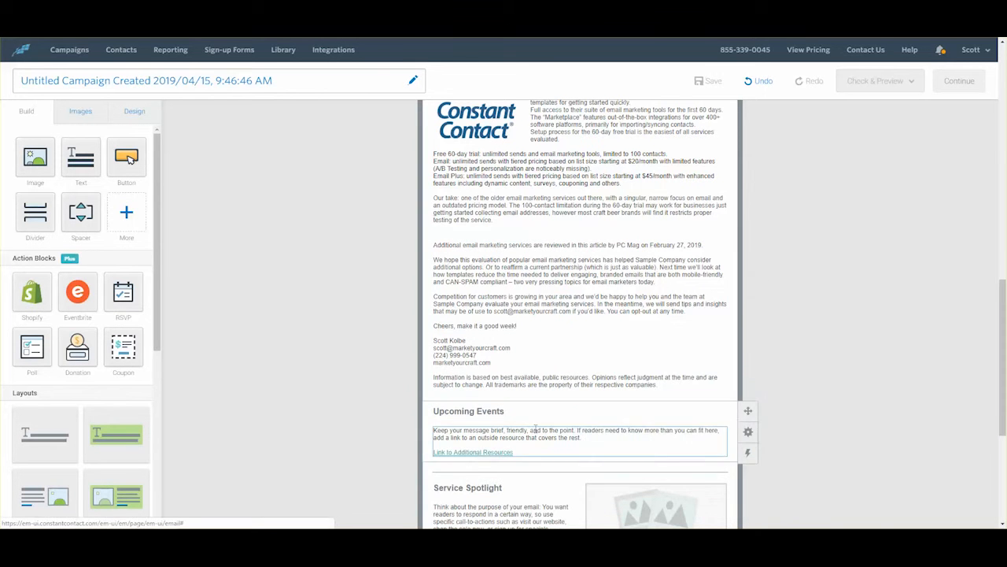
pyautogui.click(661, 411)
pyautogui.click(661, 388)
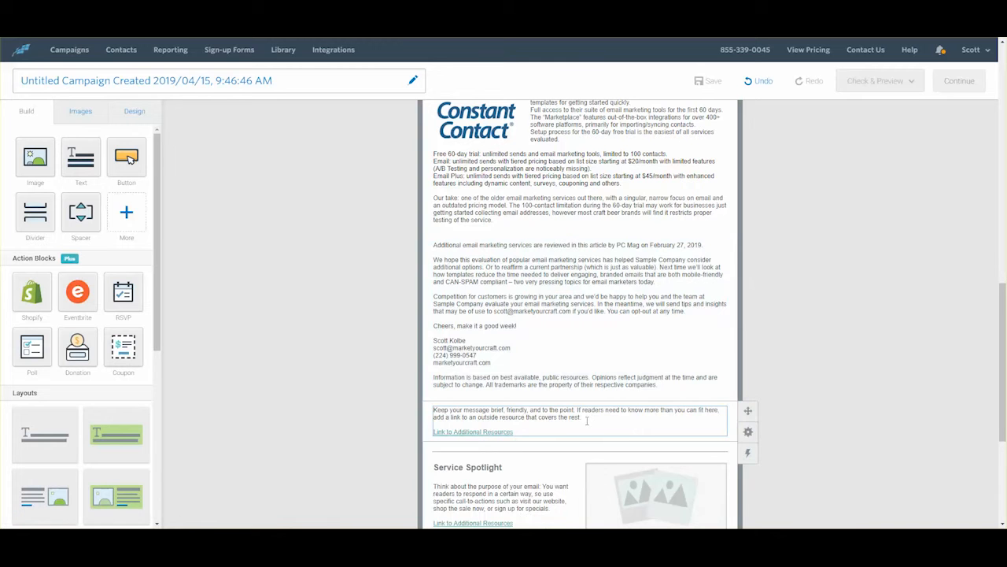
pyautogui.click(592, 419)
pyautogui.click(659, 386)
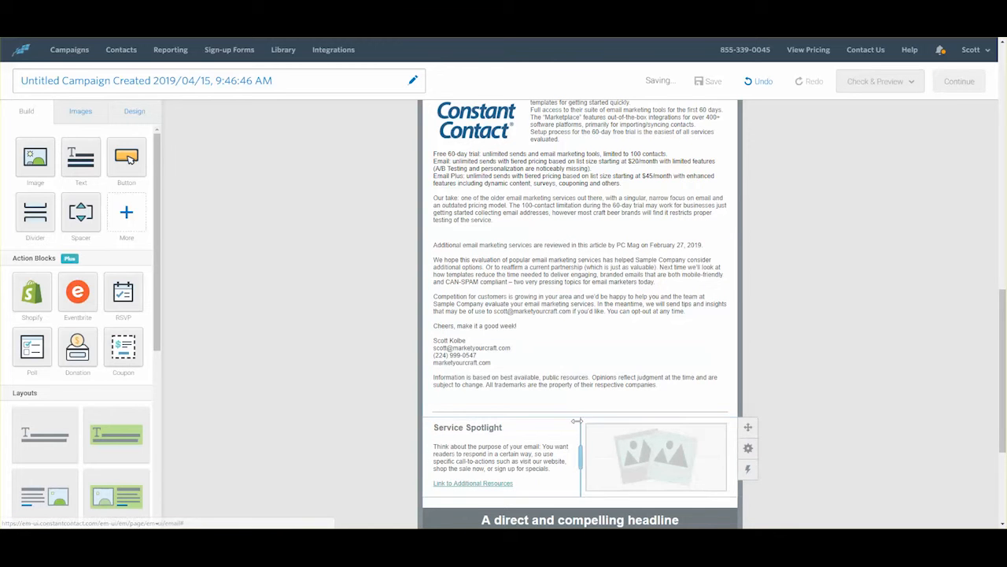
pyautogui.click(590, 411)
pyautogui.click(660, 382)
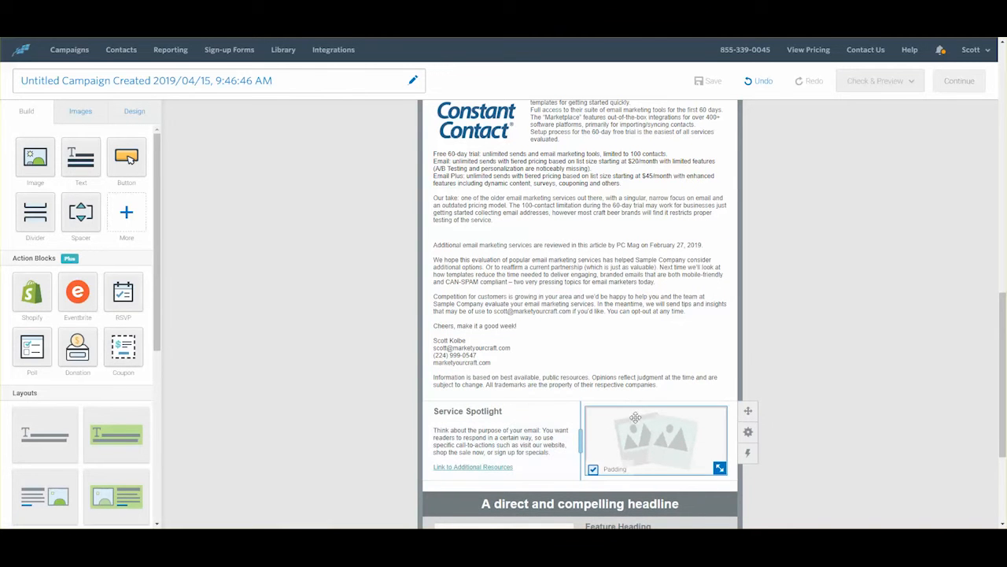
# Step: Delete the Service Spotlight image, body text and heading
pyautogui.click(638, 430)
pyautogui.click(704, 386)
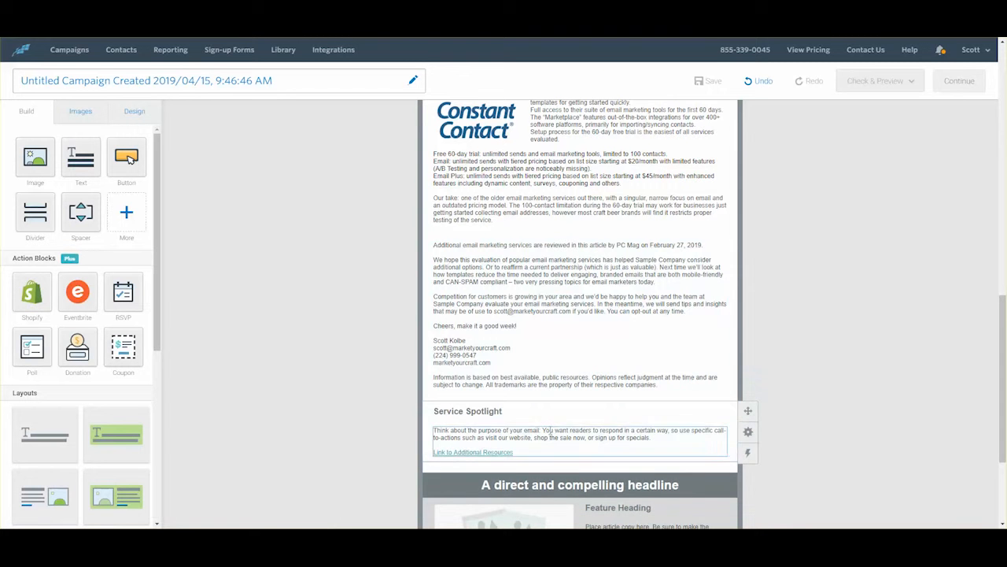
pyautogui.click(598, 434)
pyautogui.click(660, 406)
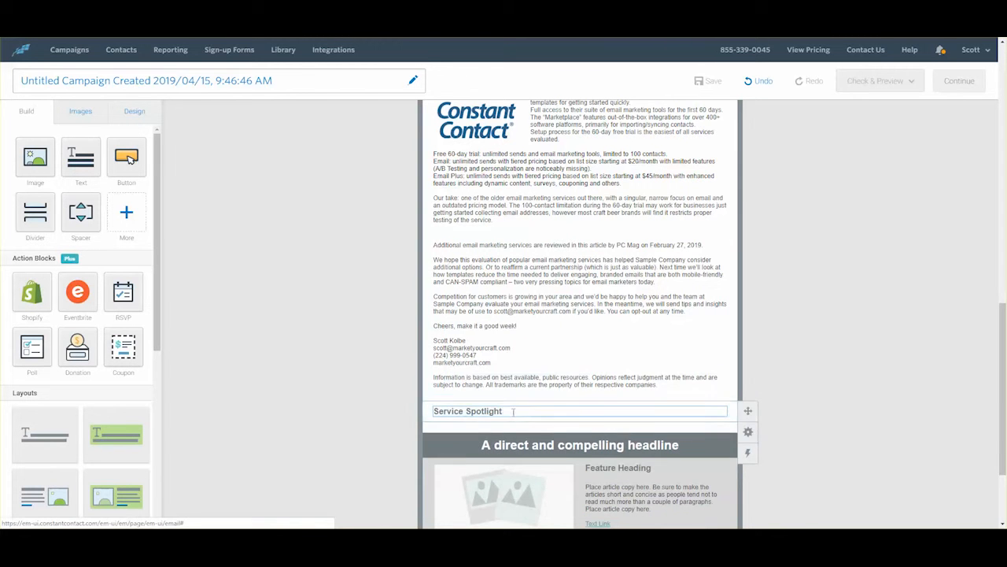
pyautogui.click(511, 411)
pyautogui.click(659, 385)
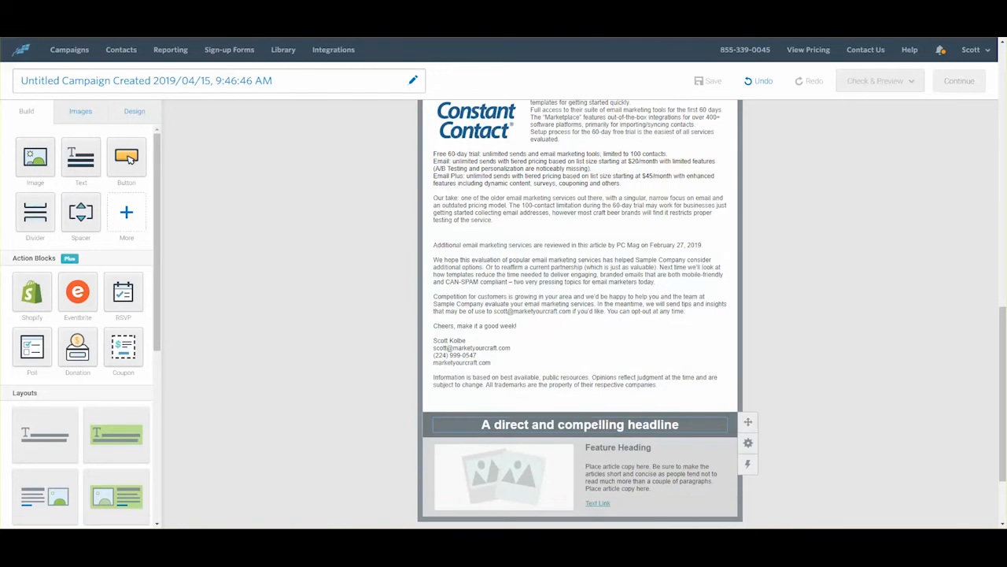
# Step: Delete the placeholder headline, Feature Heading, feature image and leftover article copy
pyautogui.click(659, 425)
pyautogui.click(659, 400)
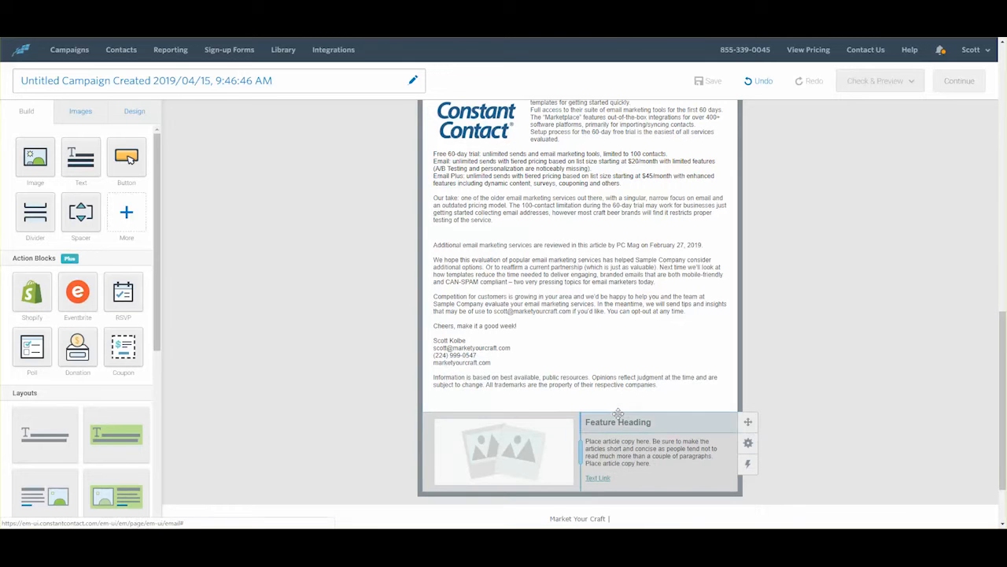
pyautogui.click(637, 422)
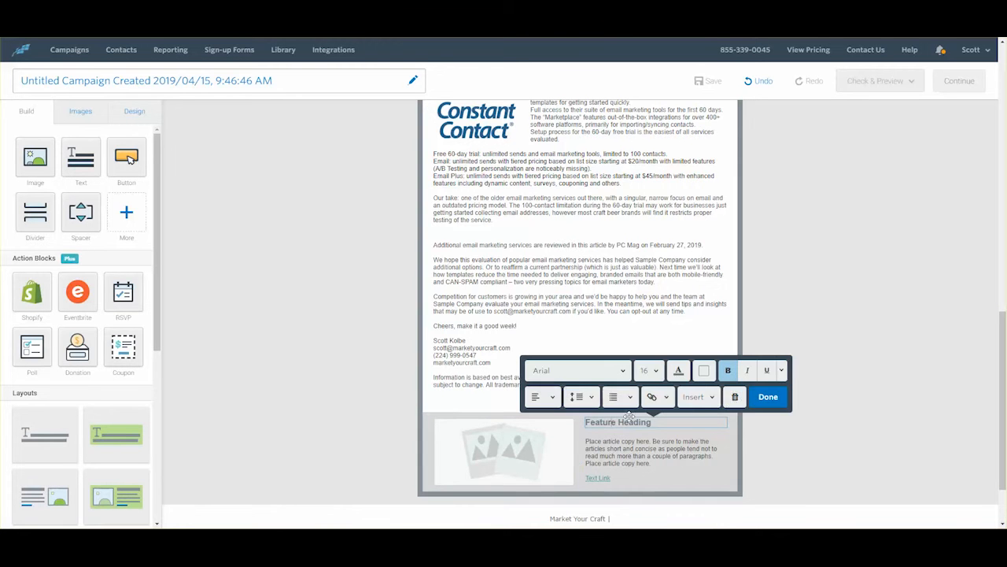
pyautogui.click(733, 397)
pyautogui.click(543, 444)
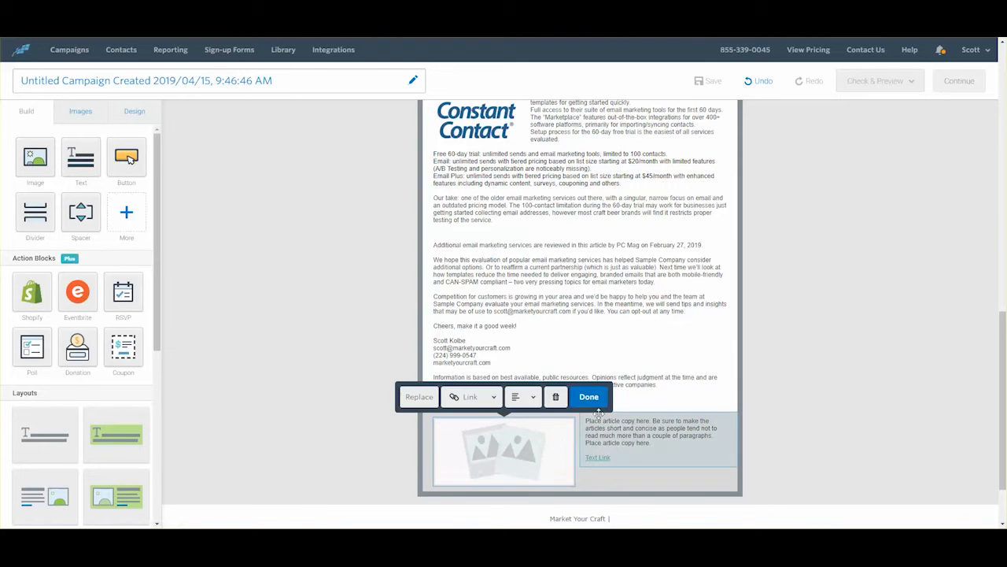
pyautogui.click(556, 397)
pyautogui.click(608, 424)
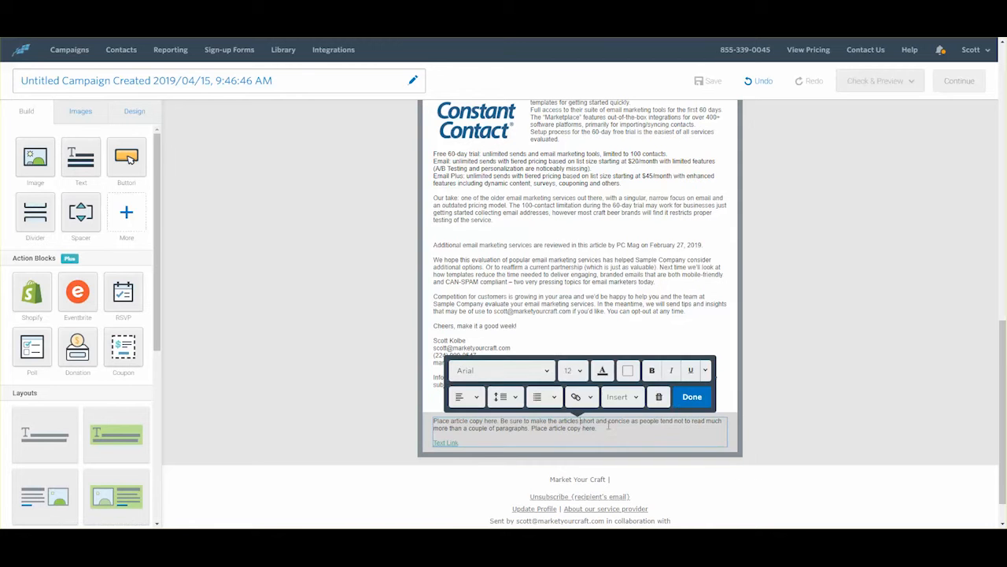
pyautogui.click(659, 396)
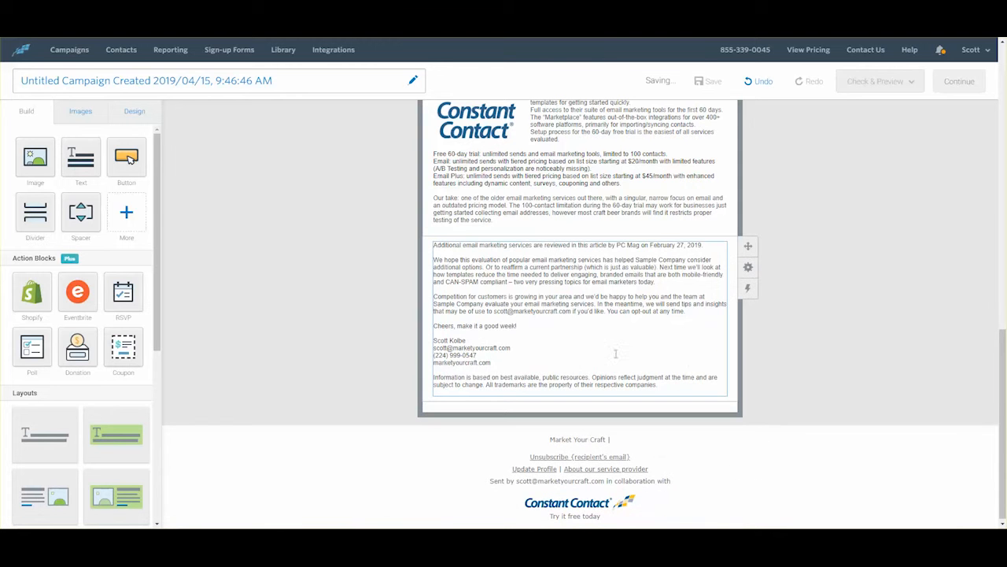
# Step: Bold the mailchimp and constant contact review headings with Ctrl+B
pyautogui.scroll(8, 599, 355)
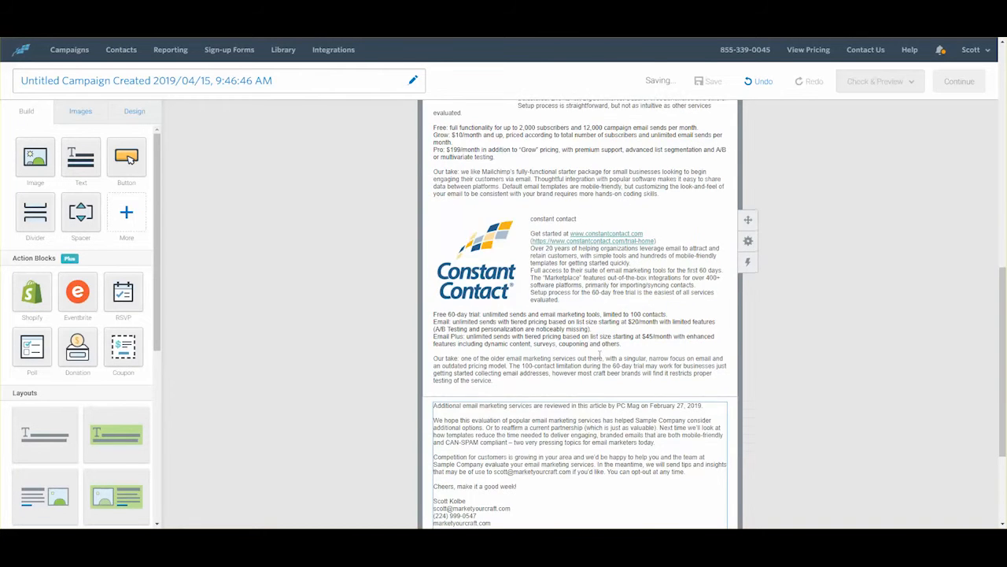
pyautogui.scroll(10, 601, 355)
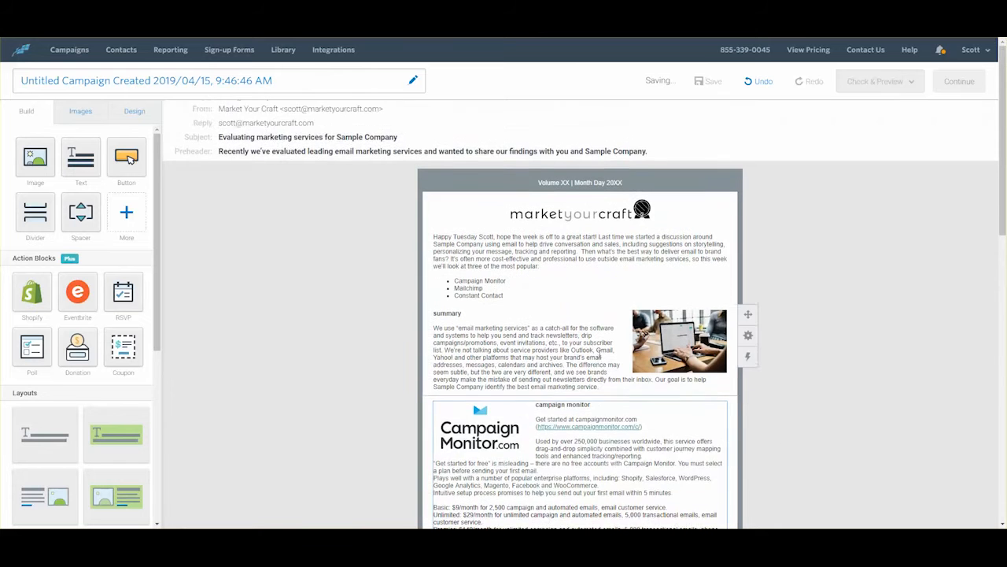
pyautogui.scroll(-1, 600, 353)
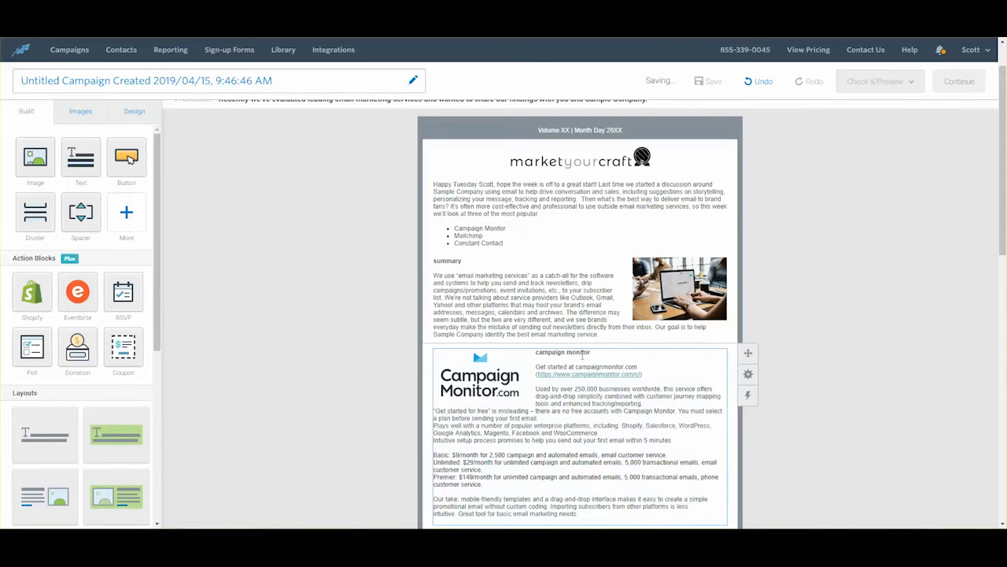
pyautogui.scroll(-5, 594, 364)
pyautogui.doubleClick(533, 277)
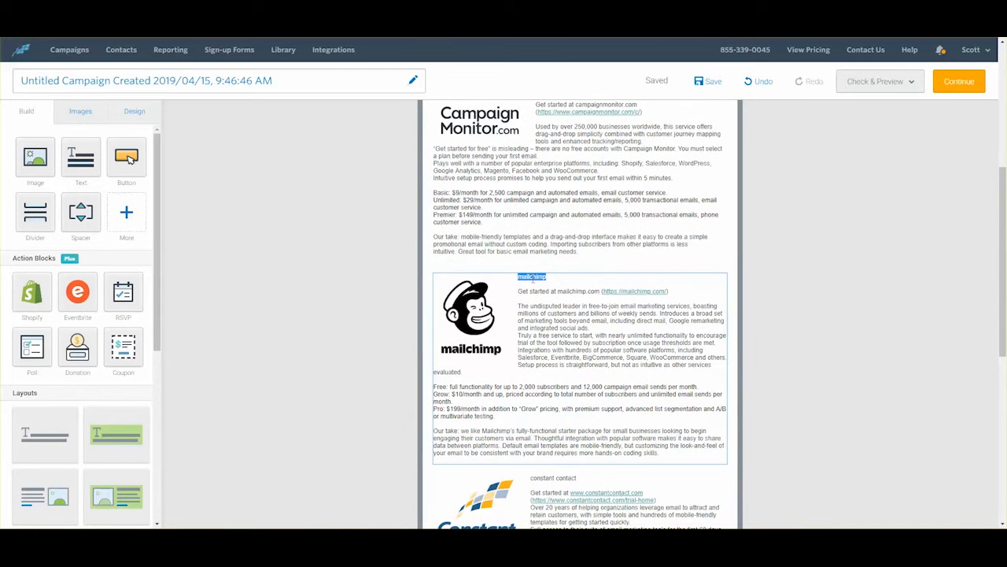
pyautogui.hotkey('ctrl', 'b')
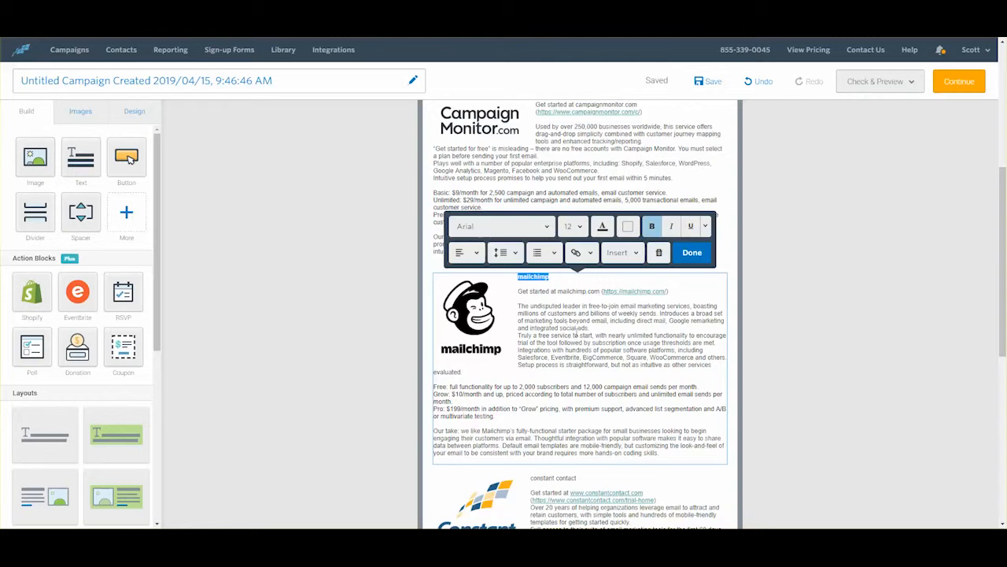
pyautogui.scroll(-5, 564, 230)
pyautogui.moveTo(577, 218); pyautogui.dragTo(532, 221)
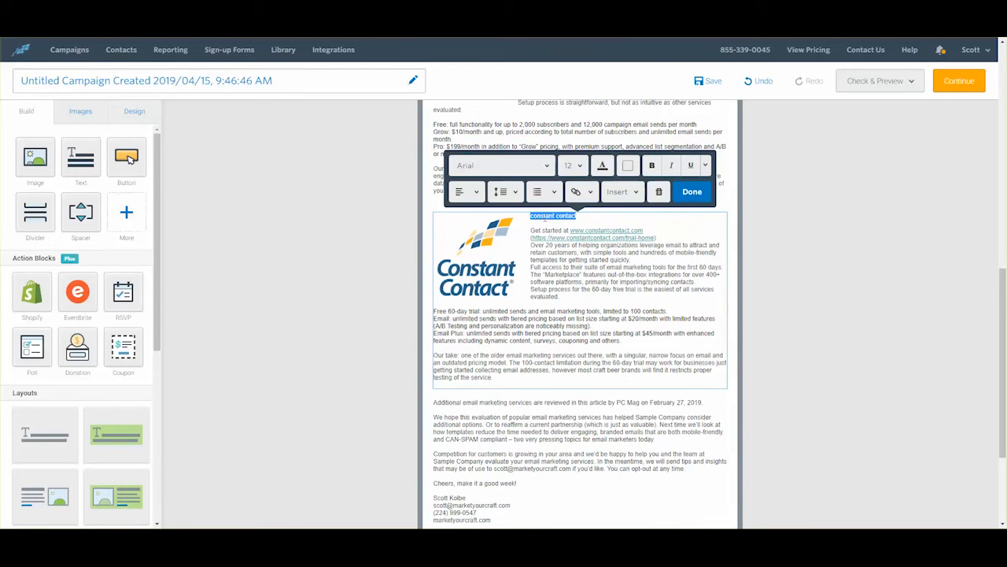
pyautogui.hotkey('ctrl', 'b')
pyautogui.scroll(-3, 636, 286)
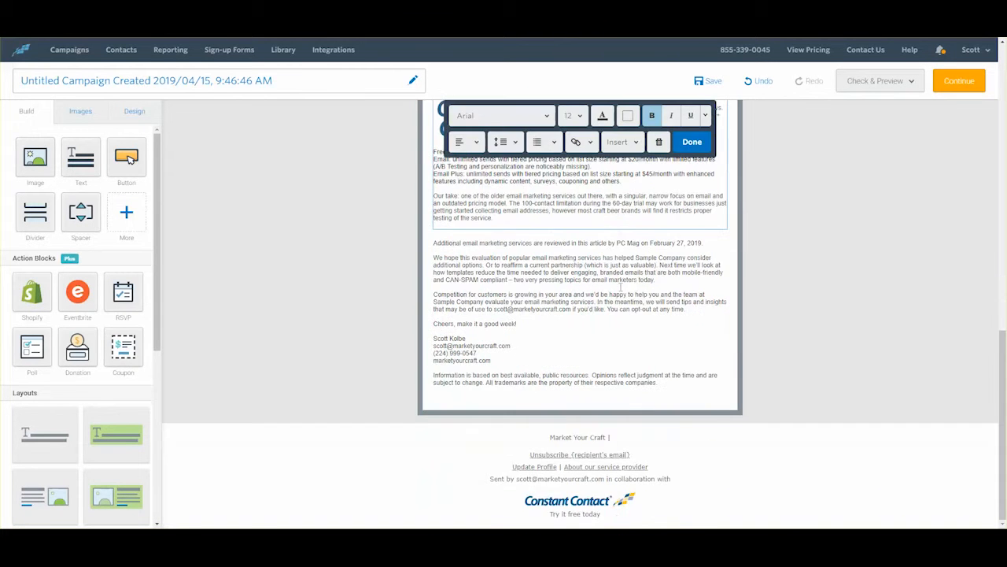
pyautogui.scroll(20, 611, 335)
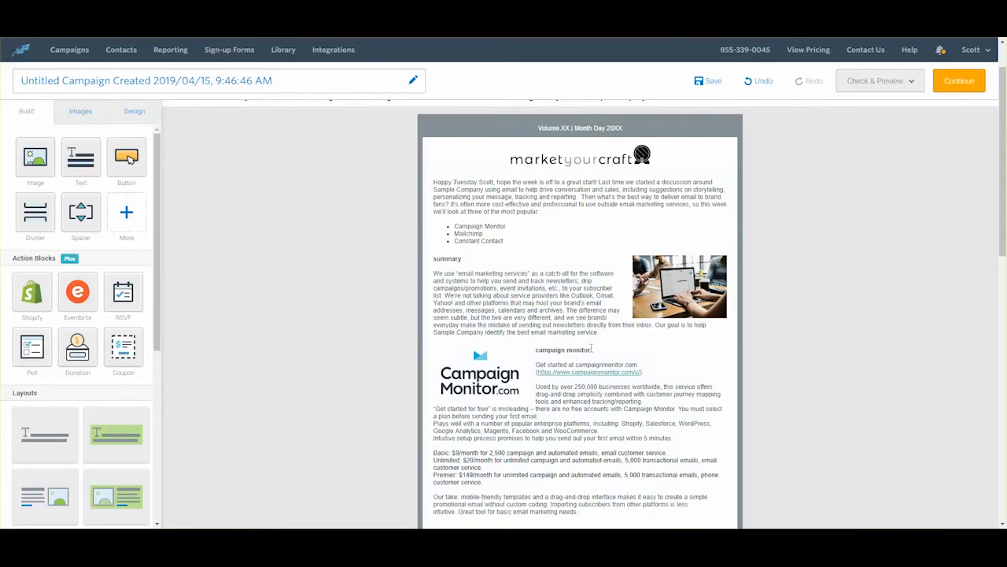
pyautogui.moveTo(592, 349); pyautogui.dragTo(537, 351)
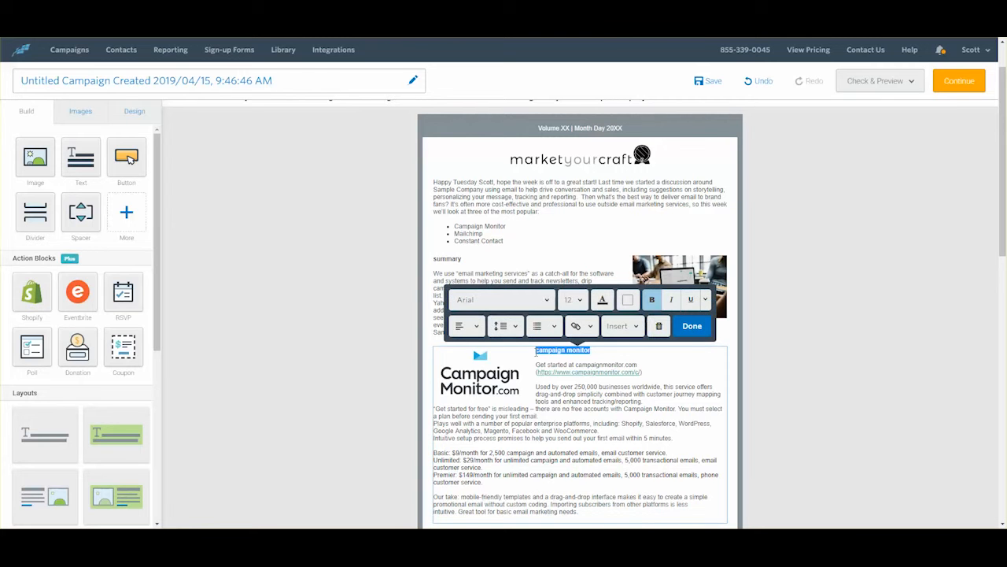
pyautogui.click(126, 214)
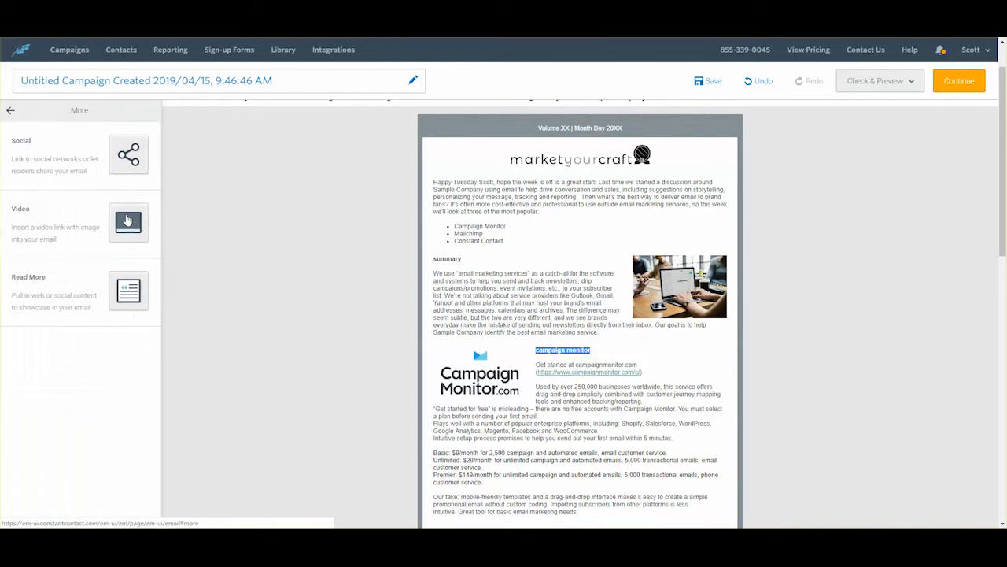
pyautogui.click(11, 110)
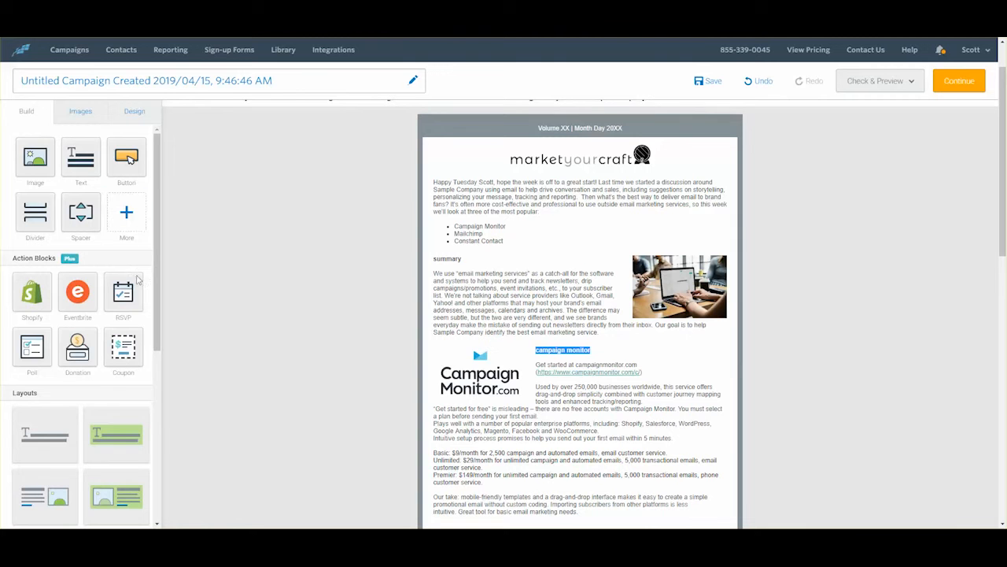
pyautogui.scroll(-5, 101, 330)
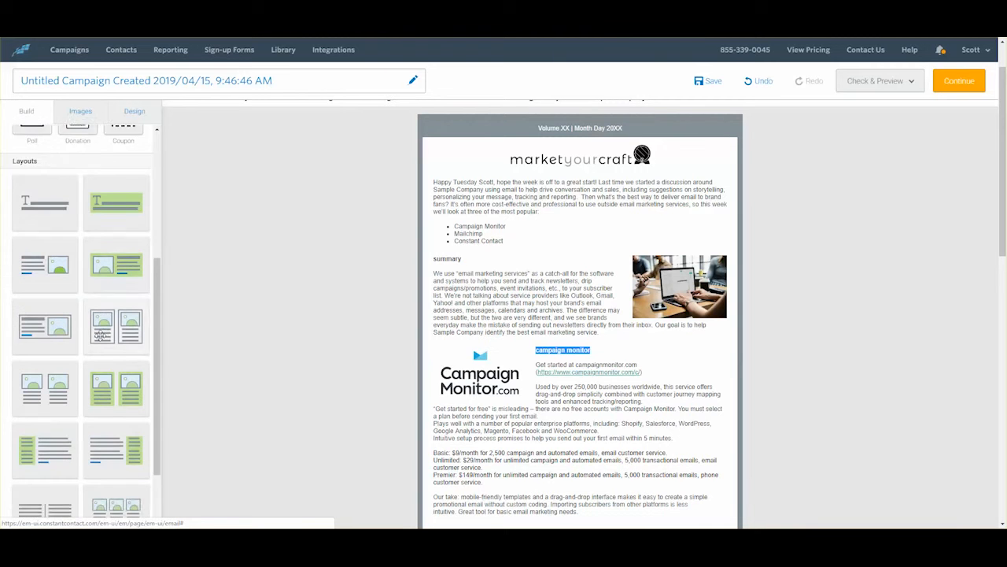
pyautogui.scroll(5, 101, 339)
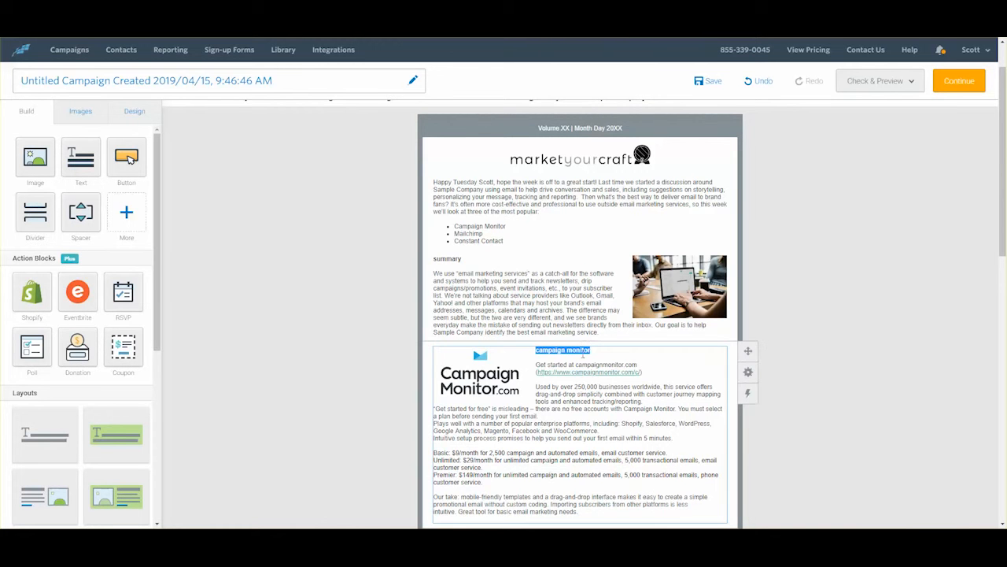
pyautogui.rightClick(582, 356)
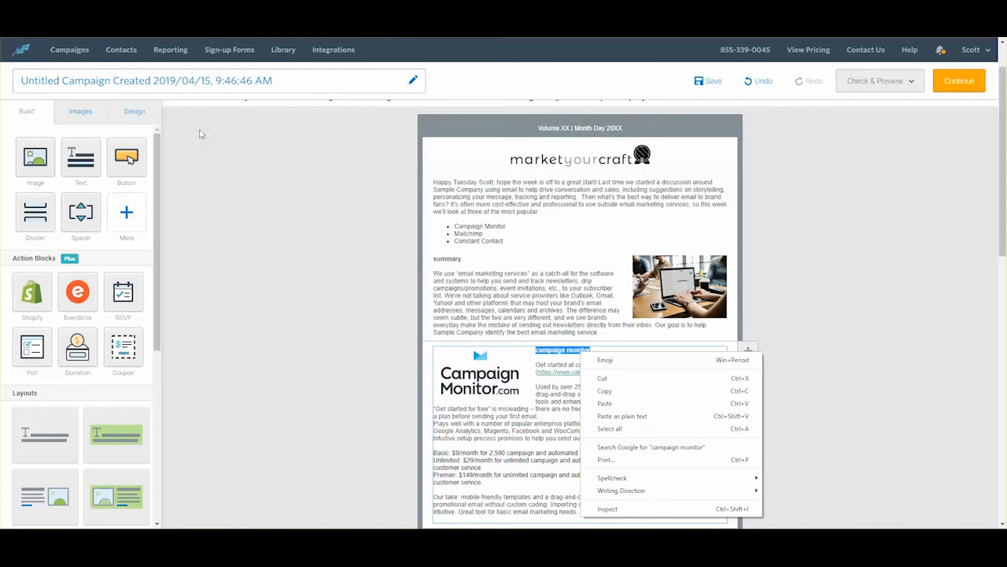
pyautogui.click(134, 113)
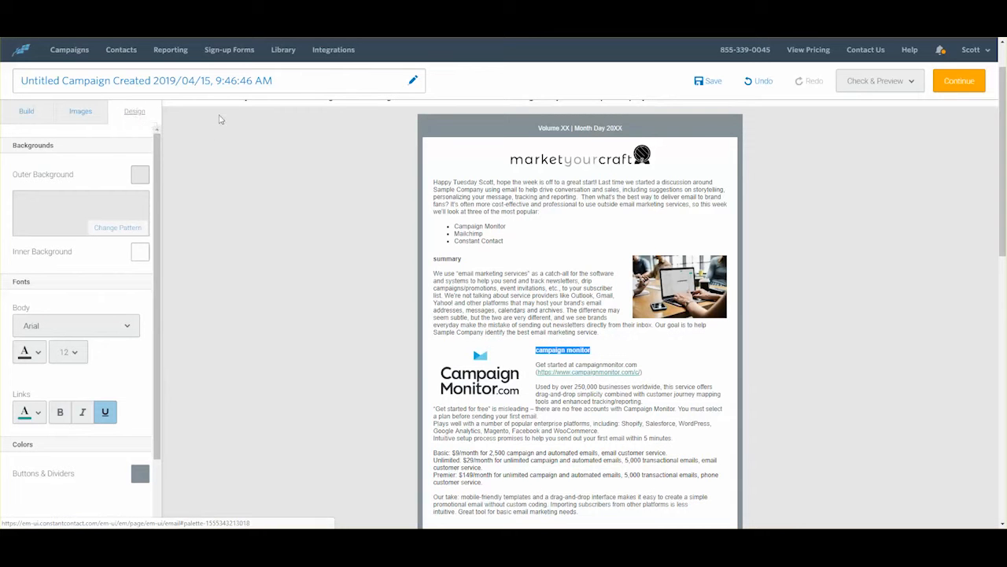
pyautogui.scroll(-1, 101, 276)
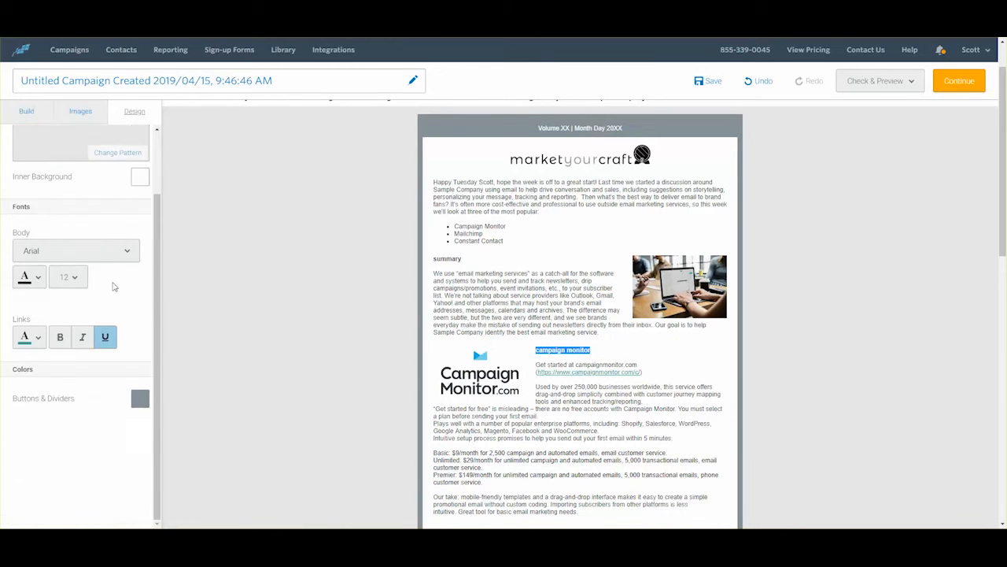
pyautogui.scroll(1, 112, 286)
pyautogui.click(82, 115)
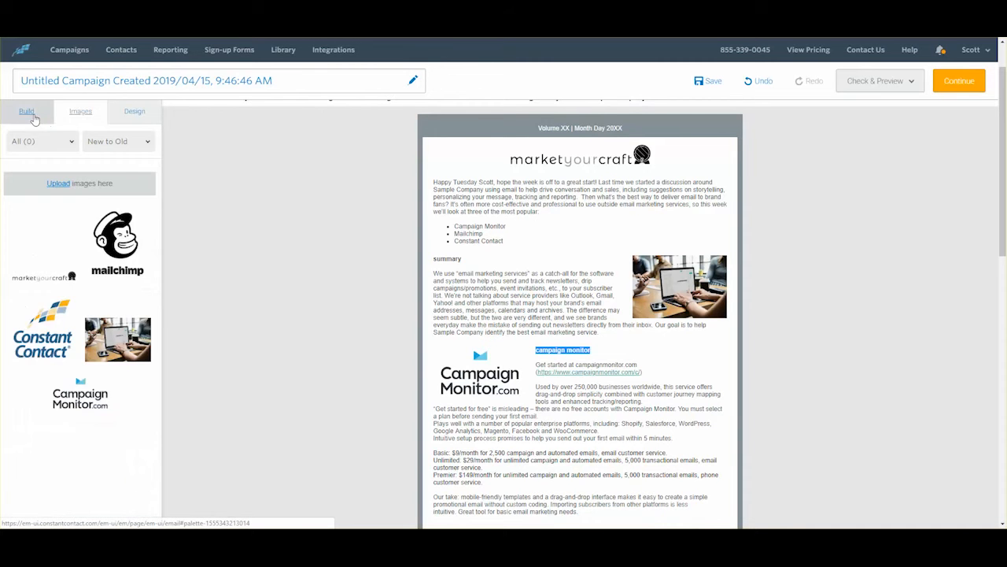
pyautogui.click(29, 114)
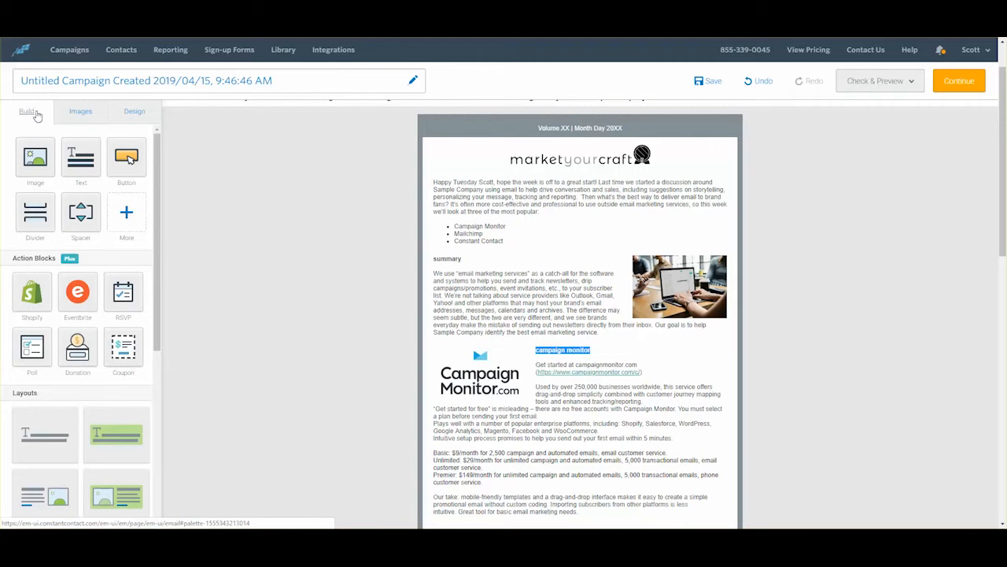
pyautogui.click(127, 215)
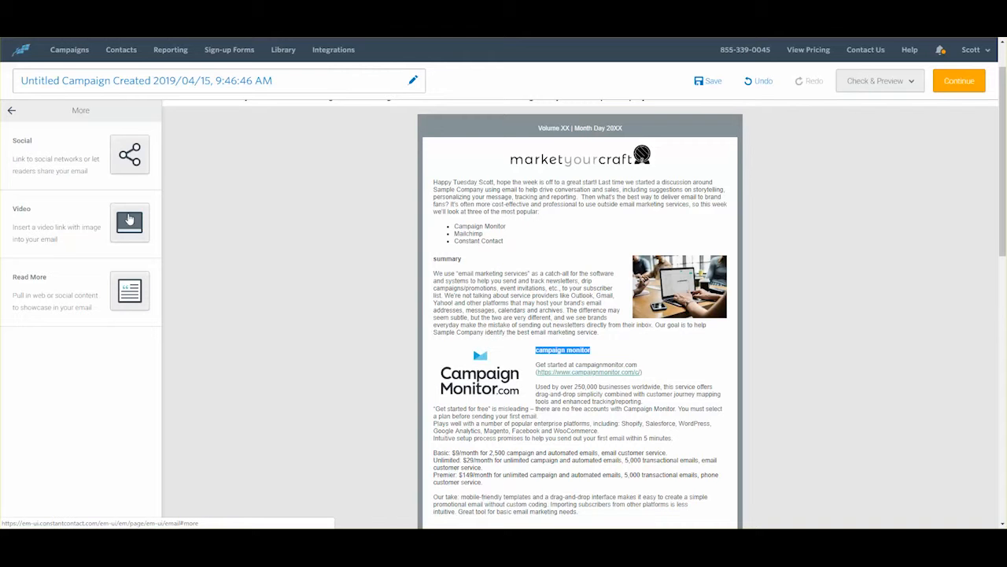
pyautogui.click(10, 109)
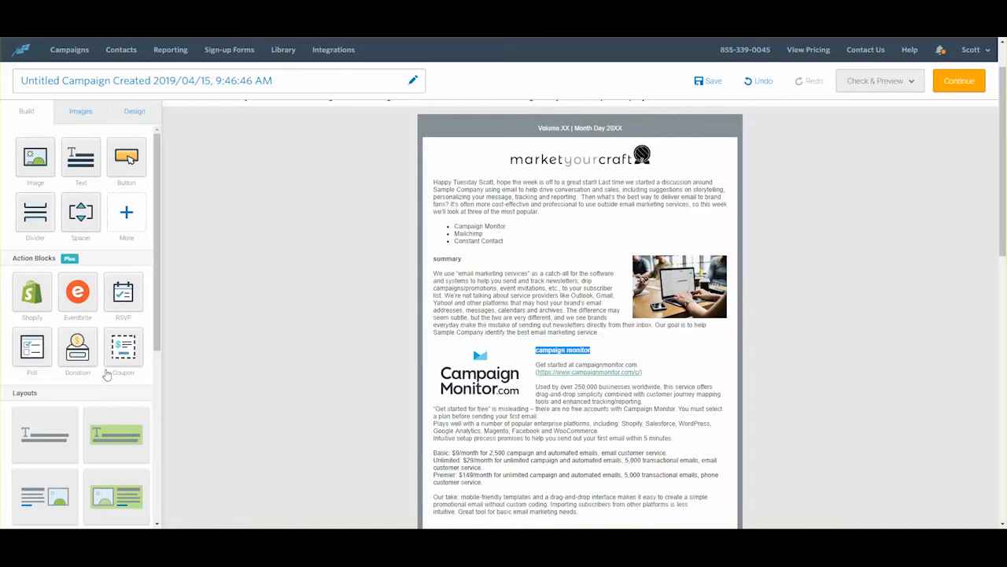
# Step: Scroll to the Constant Contact review and click into its text to edit it
pyautogui.scroll(-5, 68, 387)
pyautogui.scroll(-5, 69, 386)
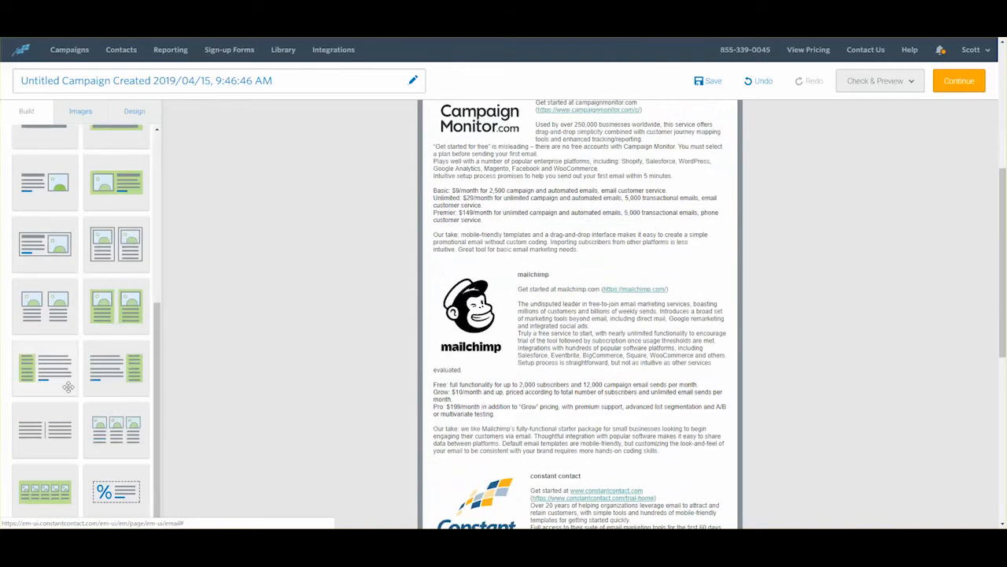
pyautogui.scroll(6, 70, 390)
pyautogui.scroll(6, 434, 378)
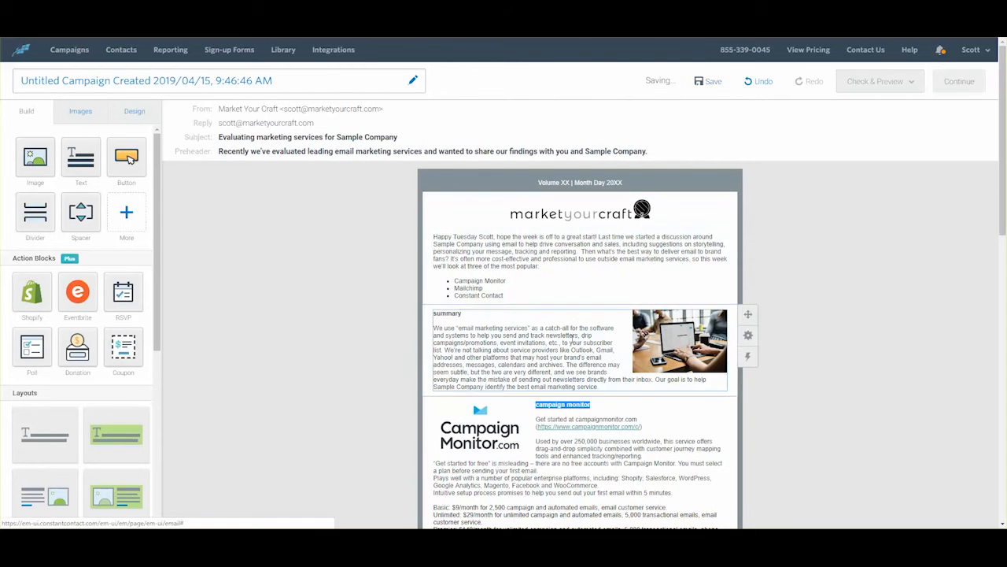
pyautogui.scroll(-3, 573, 339)
pyautogui.scroll(-2, 572, 339)
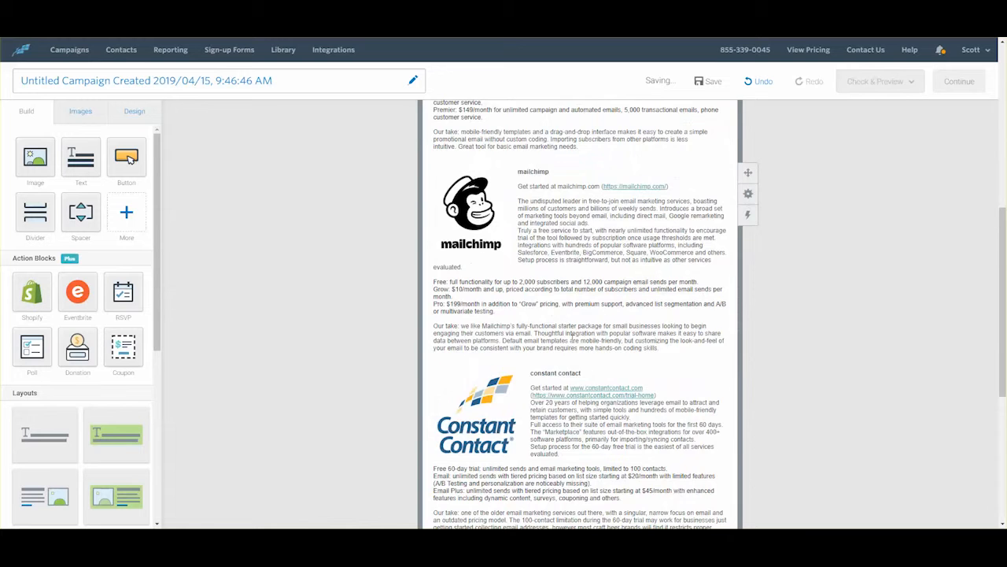
pyautogui.scroll(-2, 573, 338)
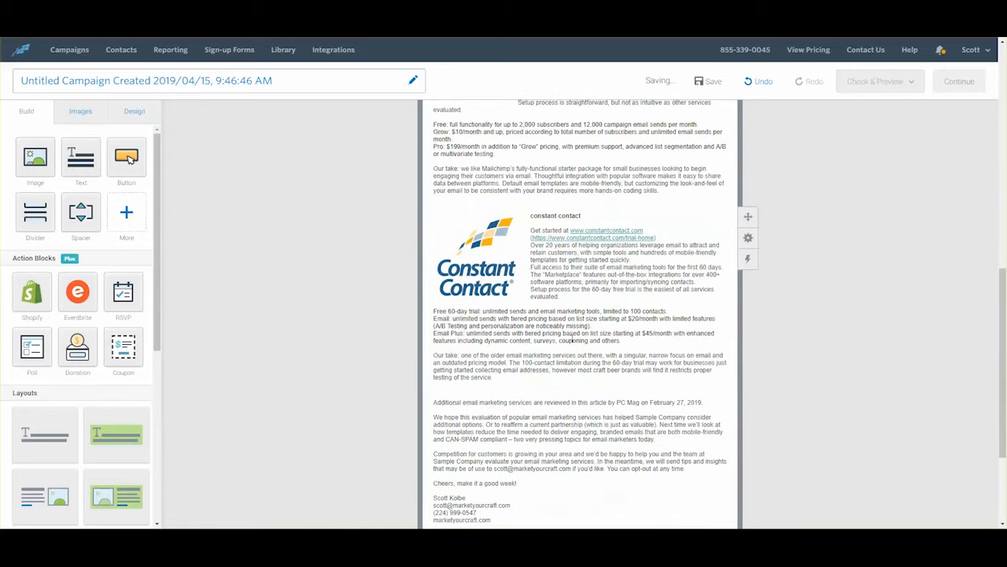
pyautogui.click(662, 236)
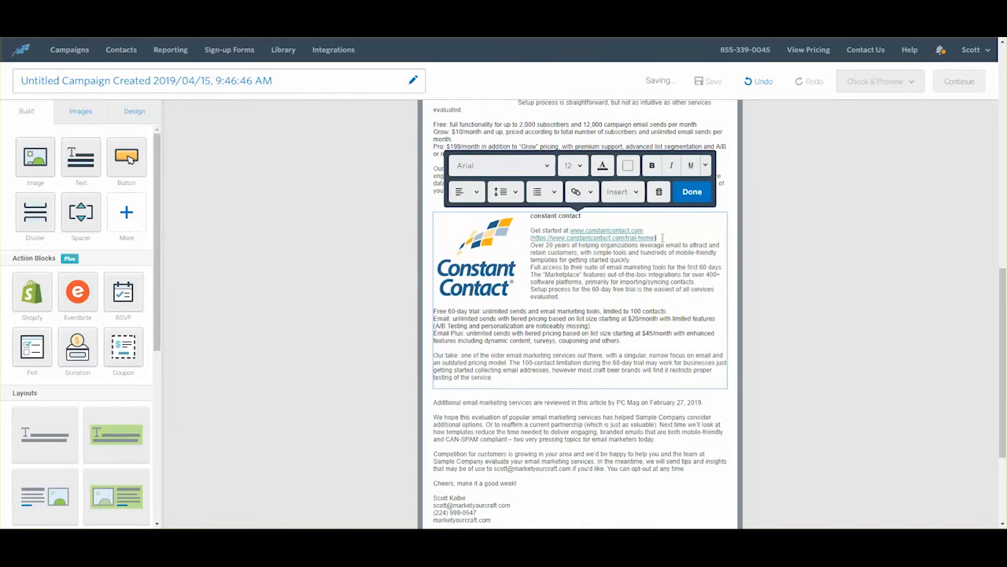
pyautogui.scroll(4, 639, 299)
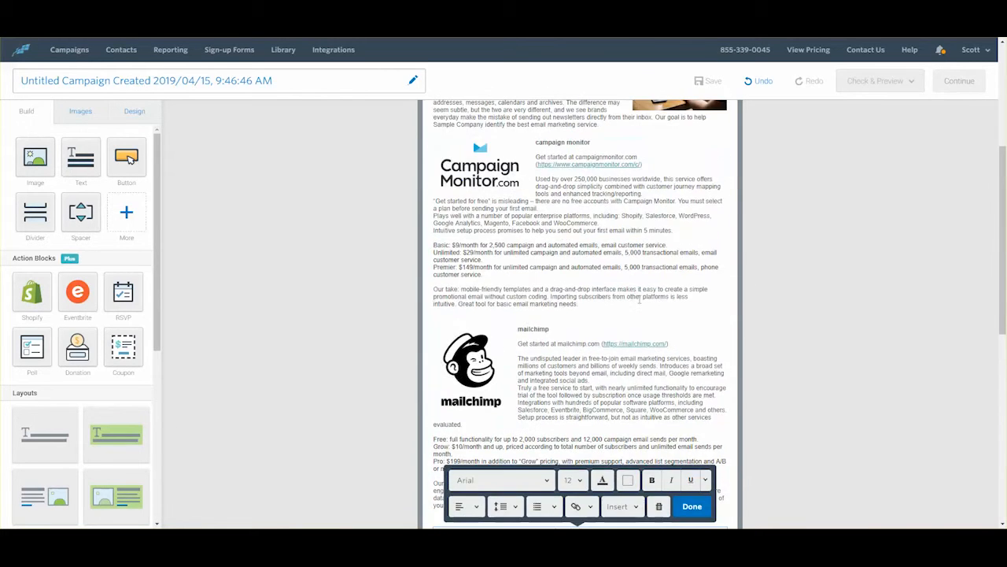
pyautogui.scroll(-3, 639, 301)
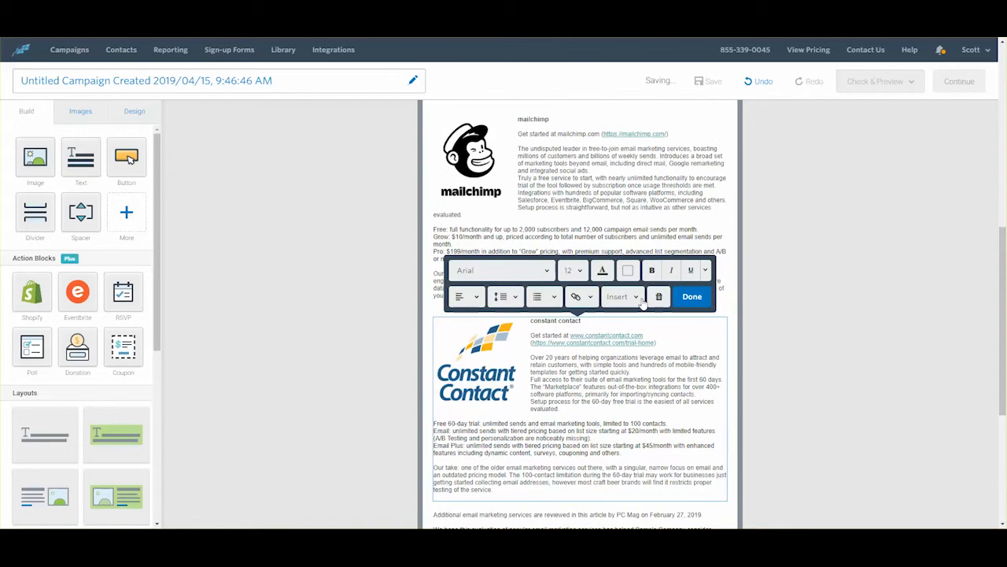
pyautogui.scroll(-3, 643, 305)
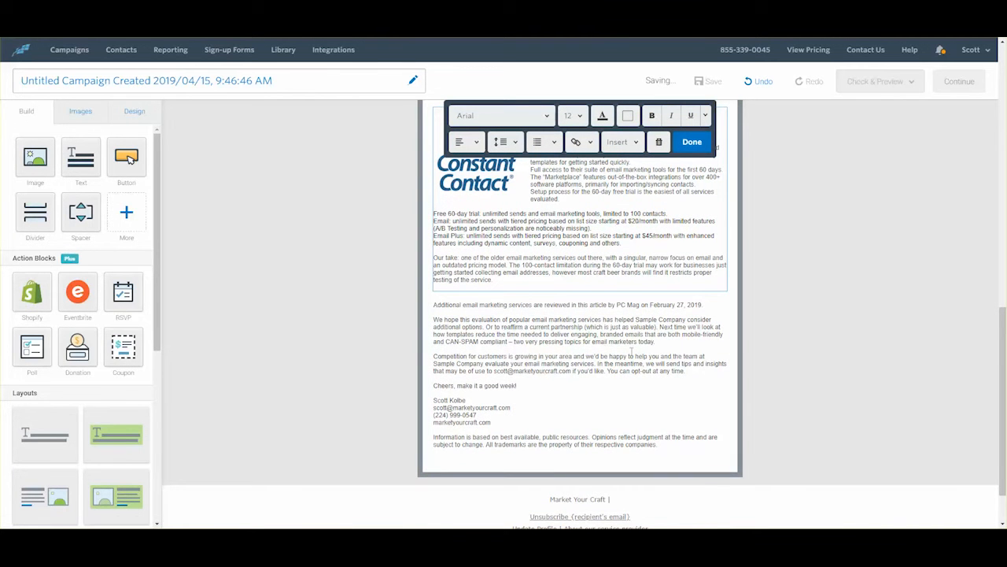
pyautogui.scroll(12, 601, 402)
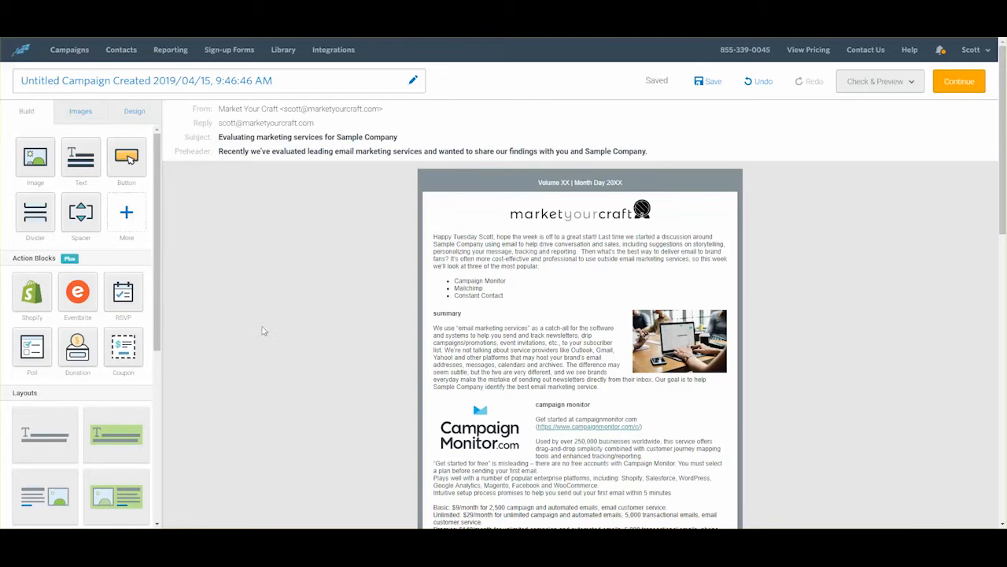
pyautogui.scroll(-2, 559, 350)
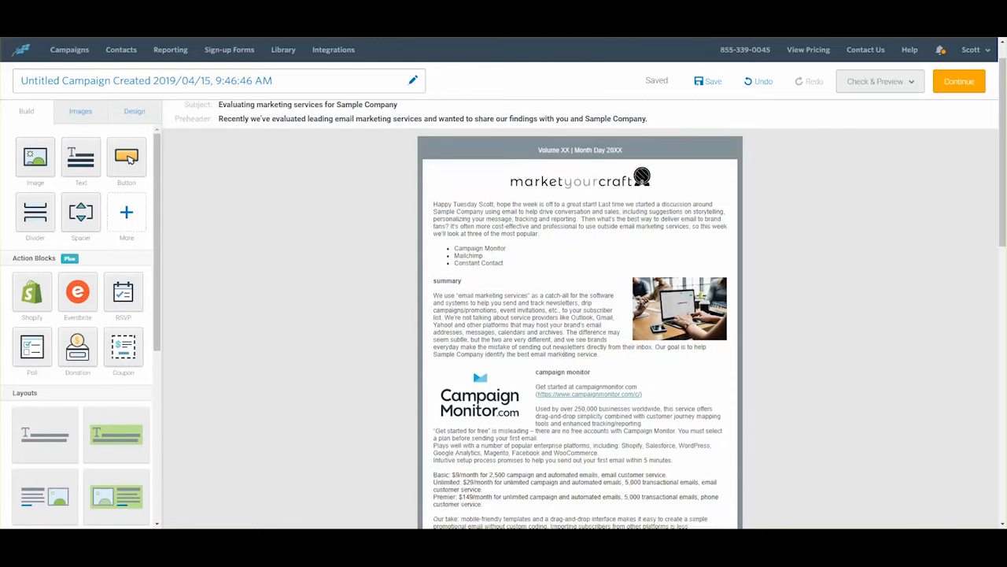
pyautogui.click(568, 249)
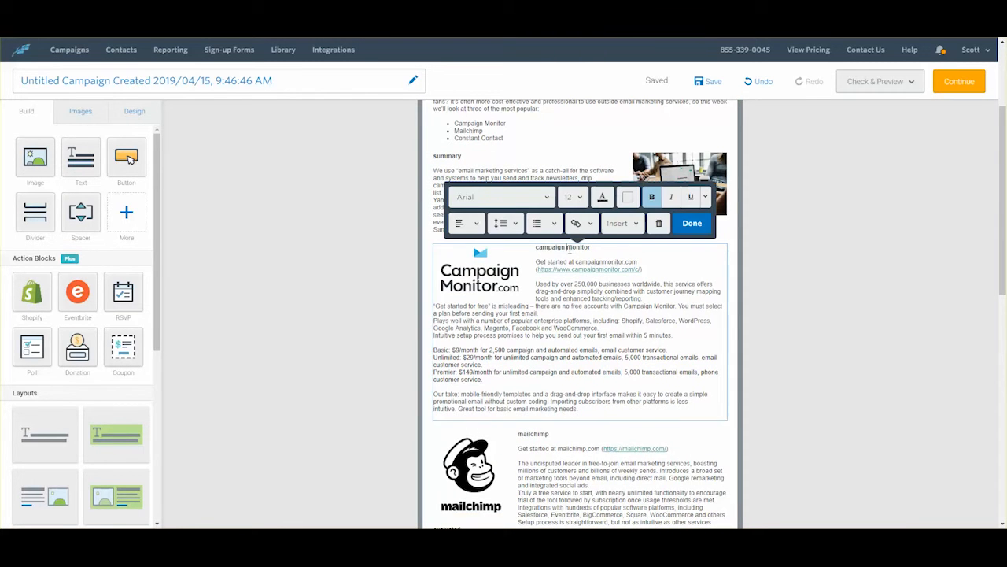
pyautogui.moveTo(591, 246); pyautogui.dragTo(542, 248)
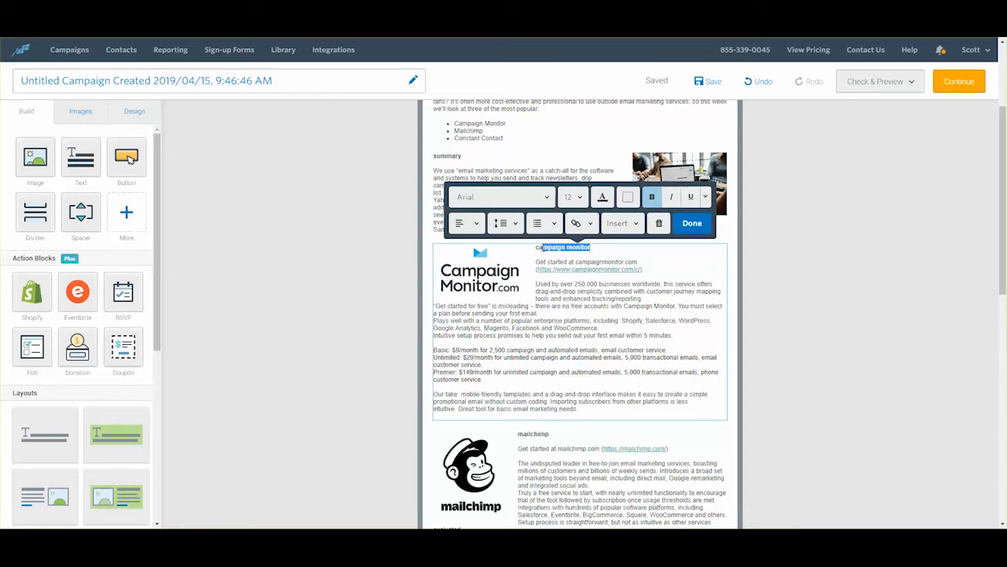
pyautogui.click(591, 223)
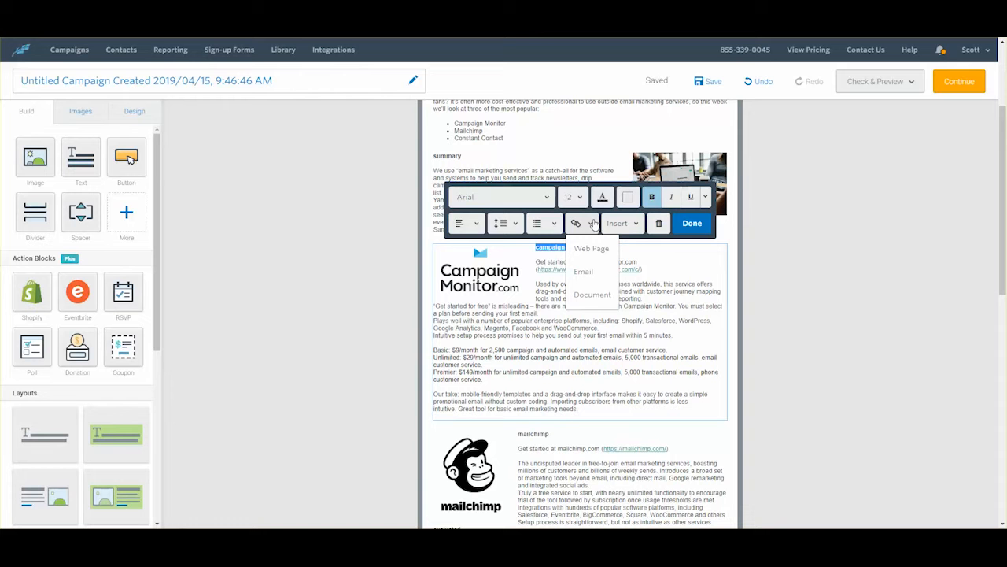
pyautogui.click(591, 224)
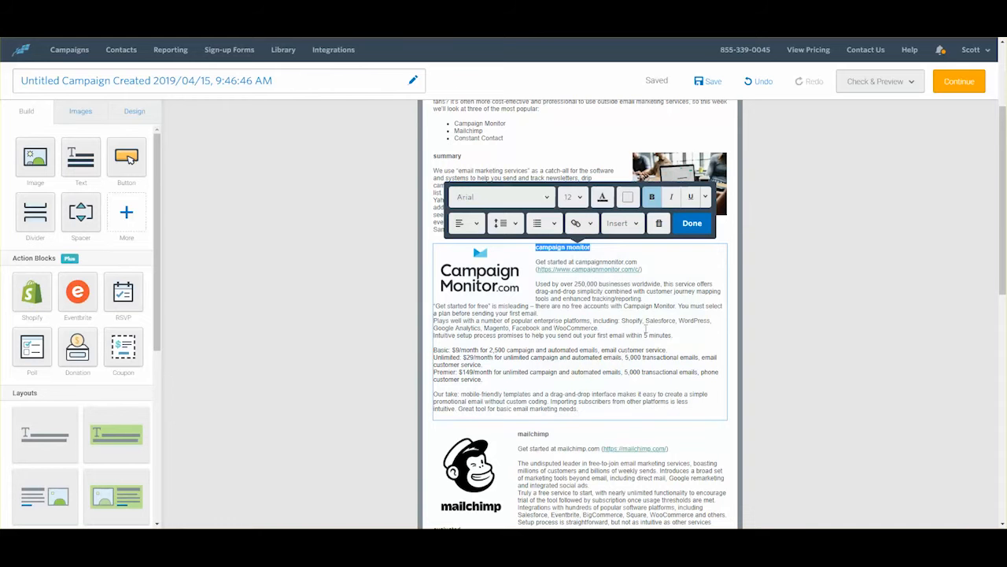
pyautogui.scroll(2, 535, 281)
pyautogui.moveTo(535, 281); pyautogui.dragTo(467, 281)
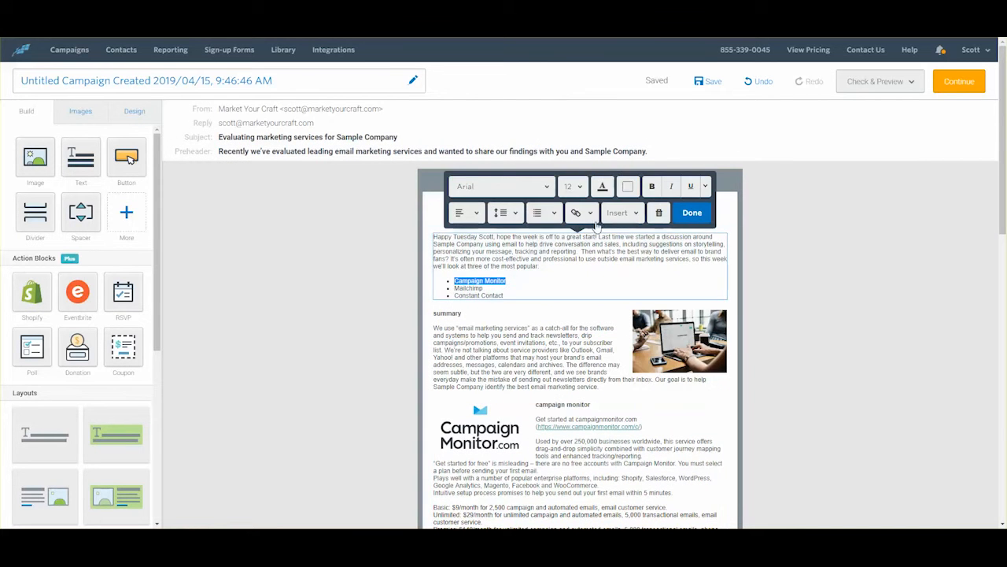
pyautogui.click(590, 213)
pyautogui.click(589, 285)
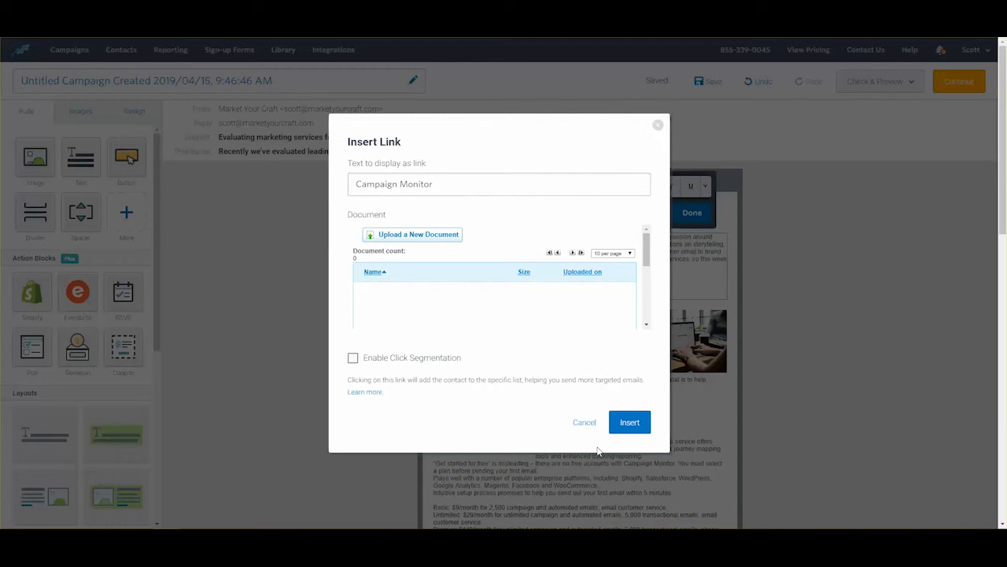
pyautogui.click(584, 425)
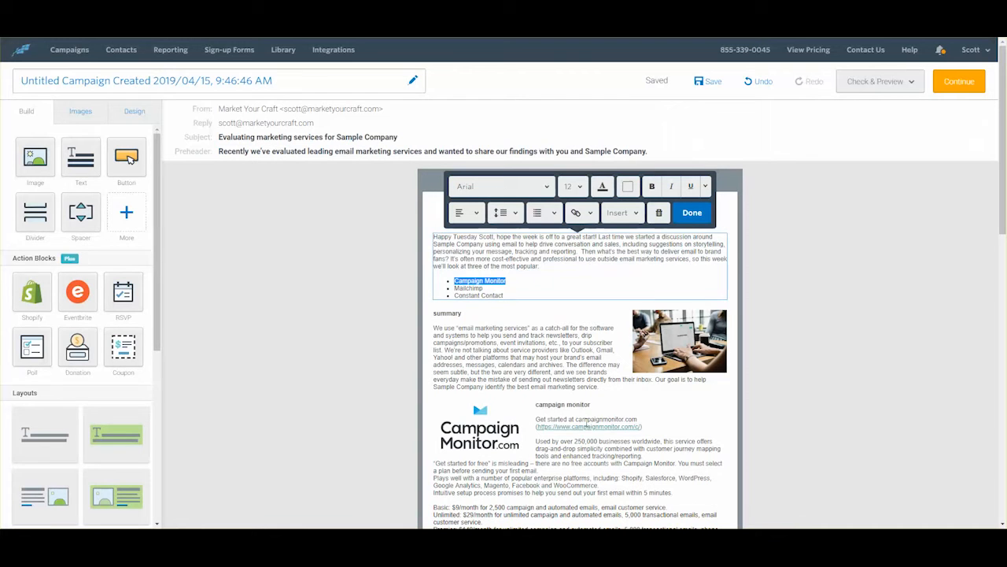
pyautogui.click(592, 216)
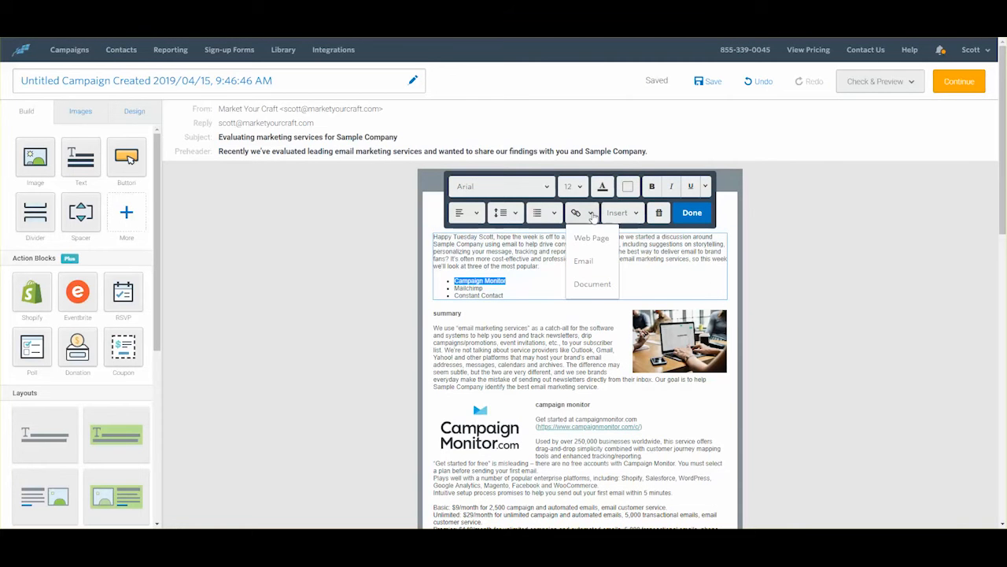
pyautogui.click(592, 259)
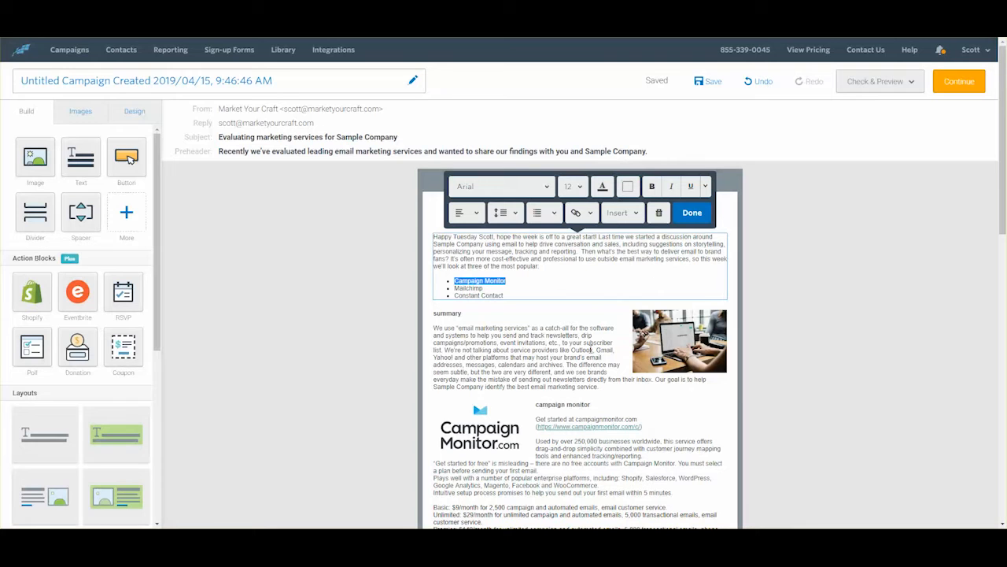
pyautogui.click(592, 351)
pyautogui.click(592, 215)
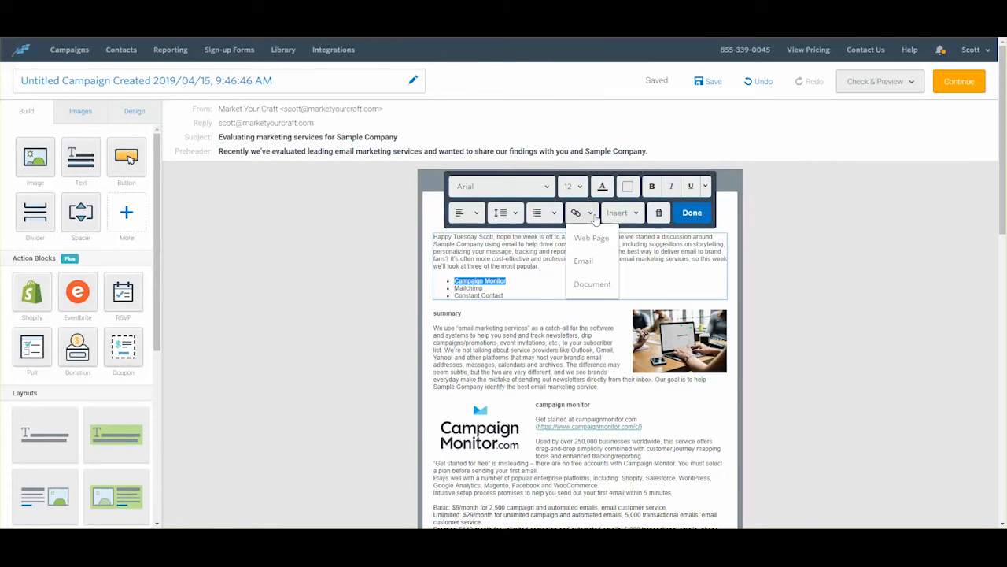
pyautogui.click(596, 220)
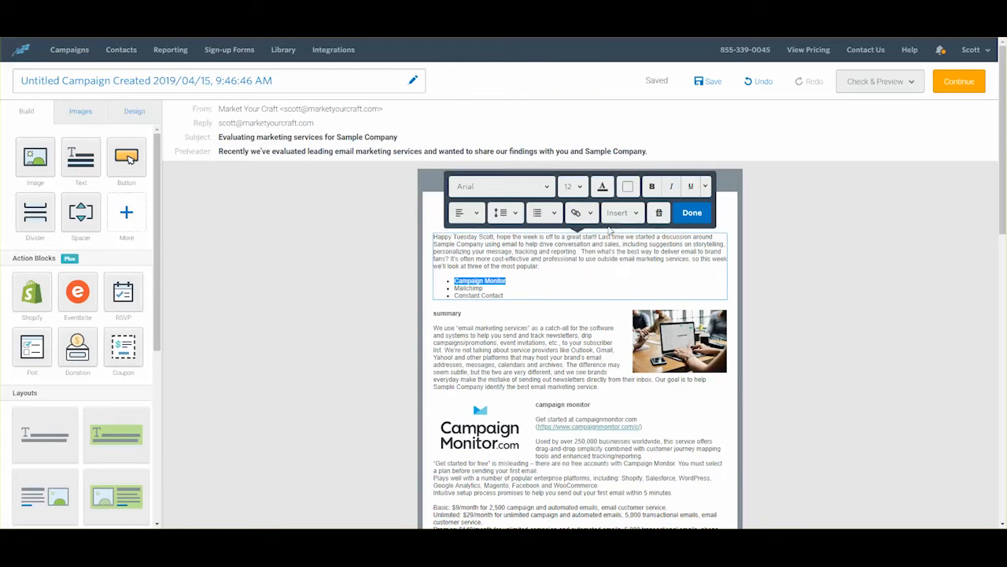
pyautogui.click(612, 287)
# Step: Select campaignmonitor.com in the Campaign Monitor review's Get started line
pyautogui.scroll(-5, 607, 296)
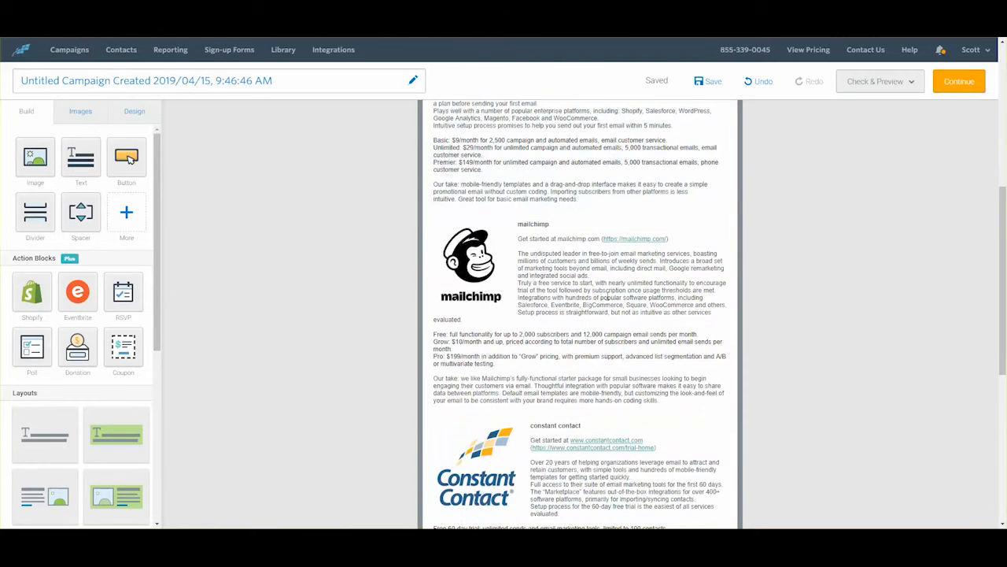
pyautogui.scroll(4, 608, 296)
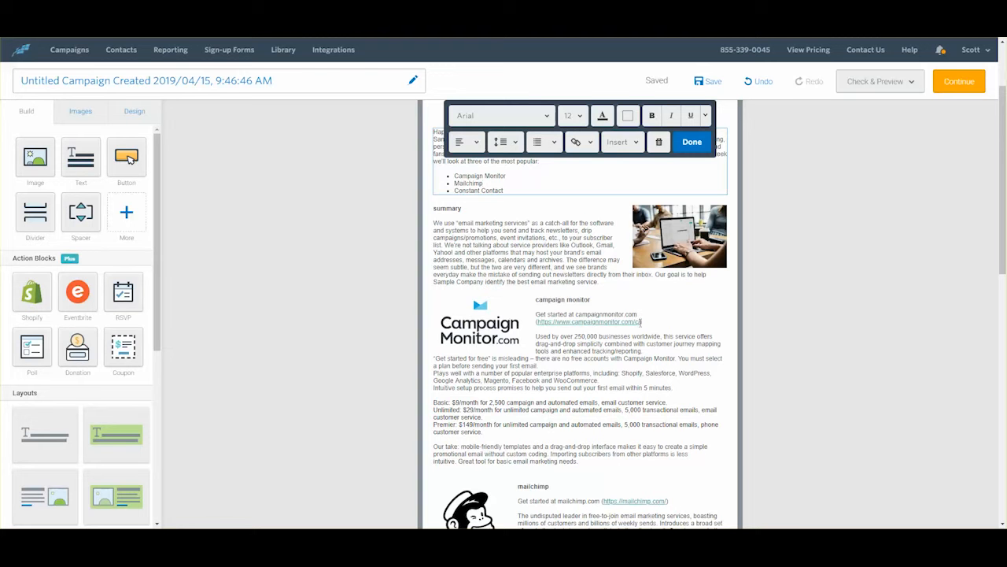
pyautogui.moveTo(641, 321); pyautogui.dragTo(541, 325)
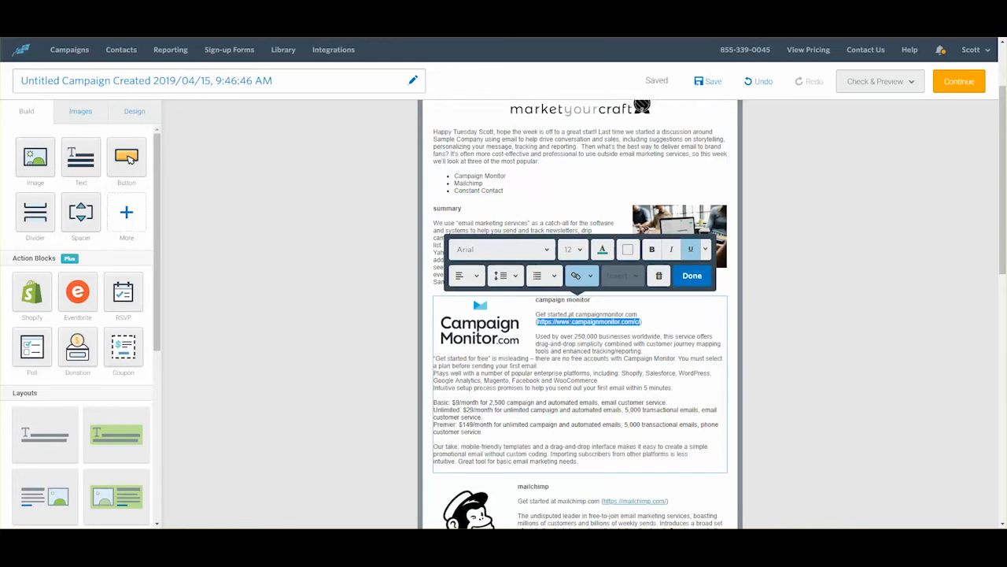
pyautogui.click(590, 276)
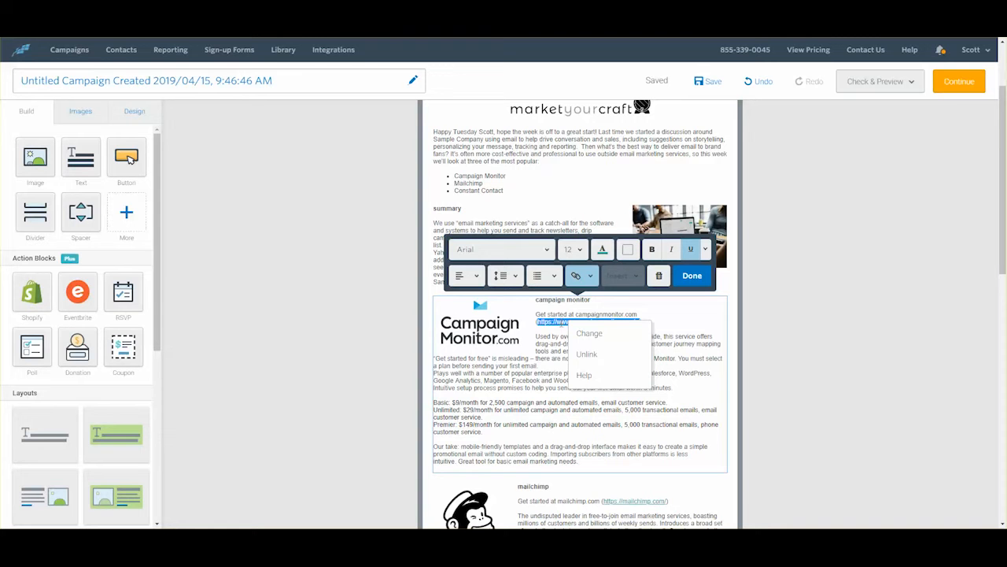
pyautogui.rightClick(561, 326)
pyautogui.click(557, 322)
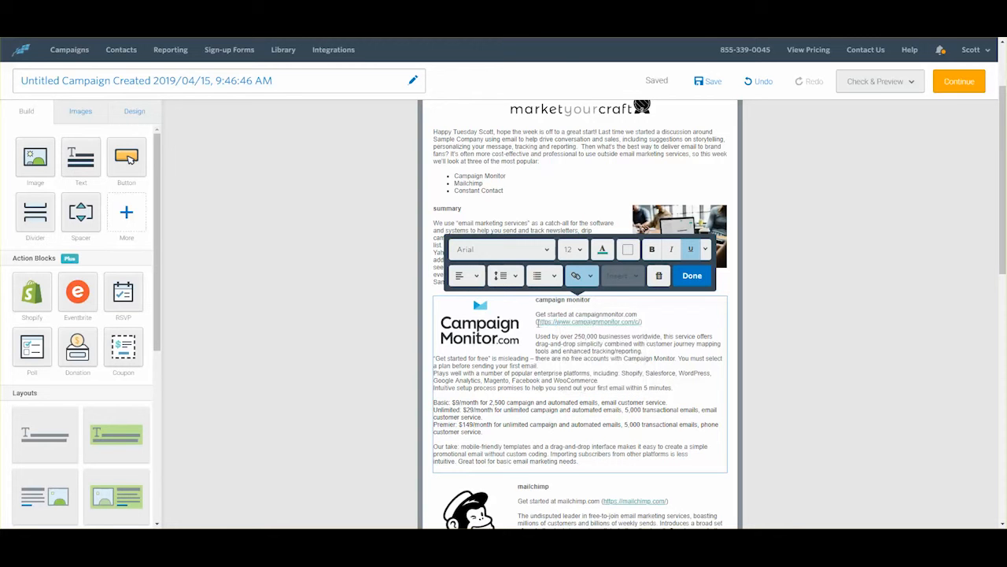
pyautogui.moveTo(537, 321); pyautogui.dragTo(641, 322)
pyautogui.hotkey('ctrl', 'c')
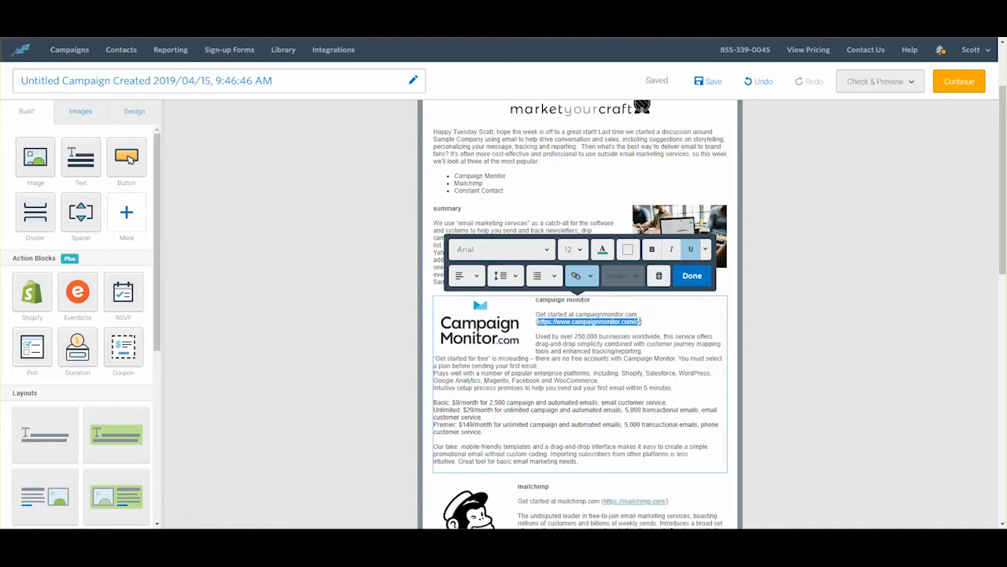
pyautogui.click(590, 314)
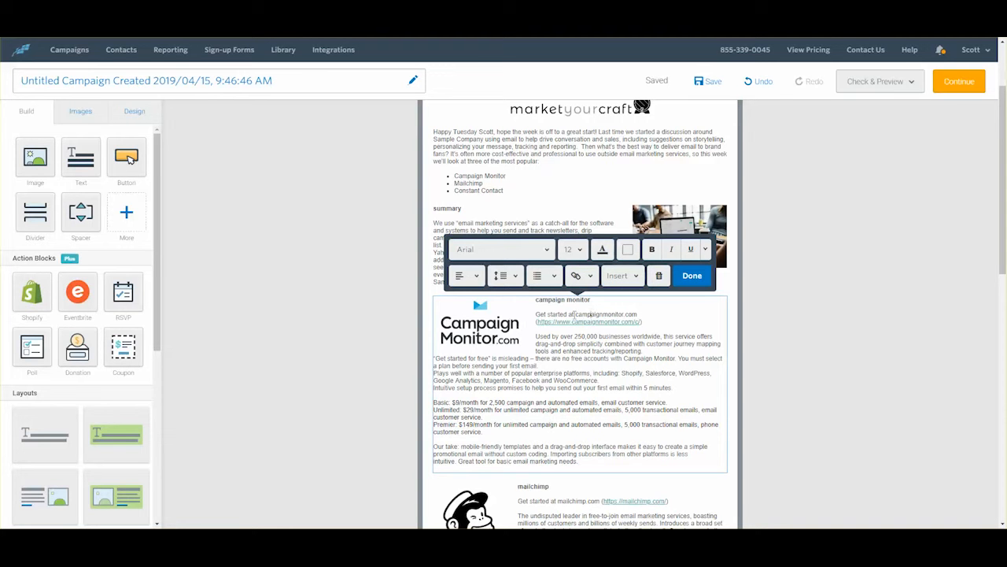
pyautogui.moveTo(577, 314); pyautogui.dragTo(536, 315)
pyautogui.doubleClick(636, 314)
pyautogui.click(591, 277)
pyautogui.click(592, 300)
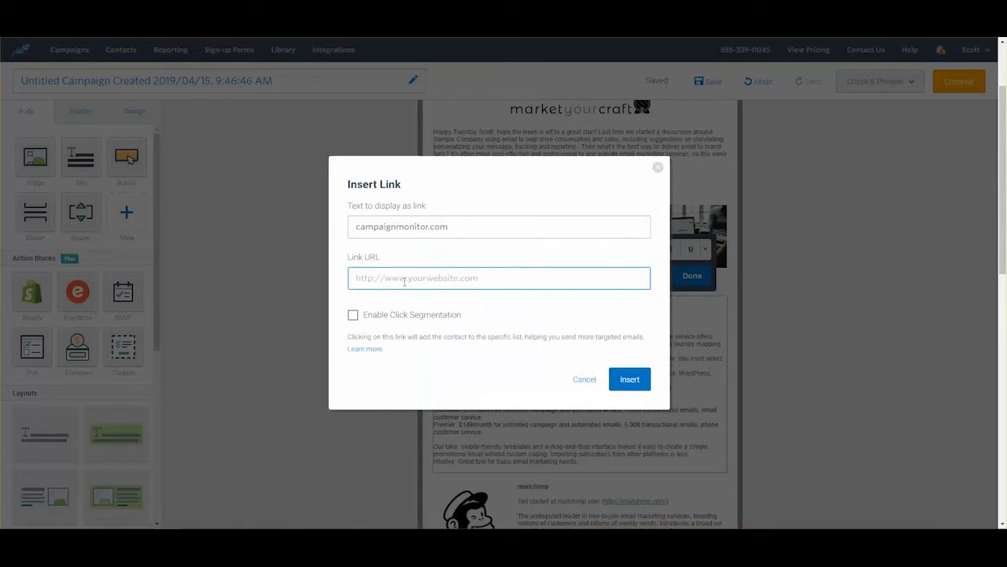
pyautogui.hotkey('ctrl', 'v')
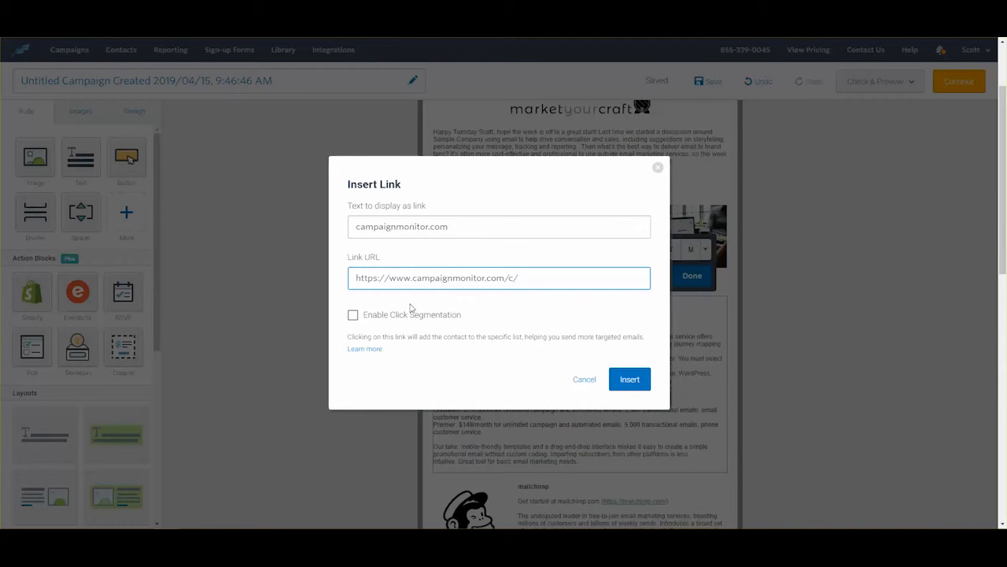
pyautogui.click(629, 379)
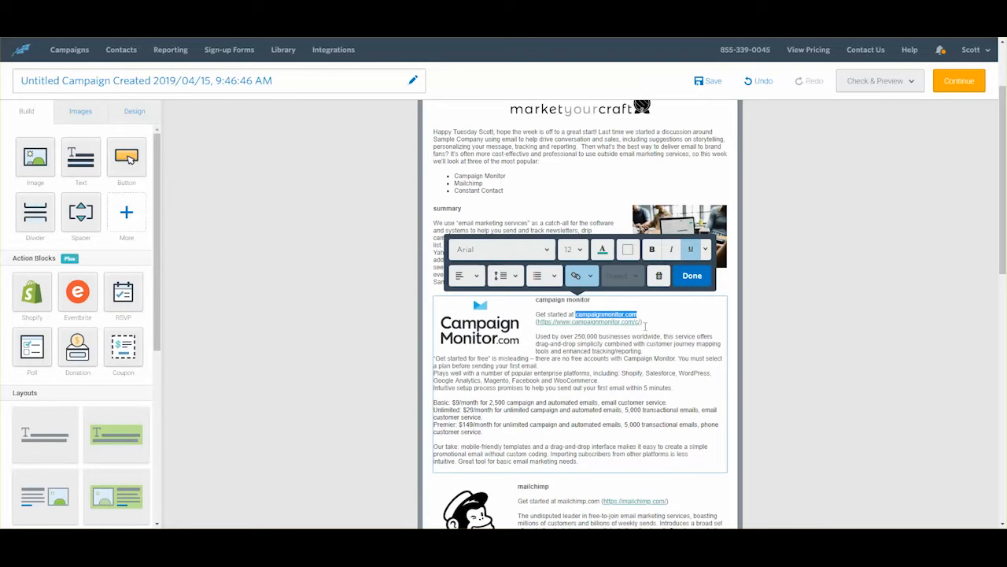
pyautogui.press('BackSpace')
pyautogui.press('BackSpace')
pyautogui.press('BackSpace')
pyautogui.press('BackSpace')
pyautogui.press('BackSpace')
pyautogui.press('BackSpace')
pyautogui.press('BackSpace')
pyautogui.press('BackSpace')
pyautogui.press('BackSpace')
pyautogui.press('BackSpace')
pyautogui.press('BackSpace')
pyautogui.press('BackSpace')
pyautogui.press('BackSpace')
pyautogui.press('BackSpace')
pyautogui.press('BackSpace')
pyautogui.press('BackSpace')
pyautogui.press('BackSpace')
pyautogui.press('BackSpace')
pyautogui.press('BackSpace')
pyautogui.press('BackSpace')
pyautogui.press('BackSpace')
pyautogui.press('BackSpace')
pyautogui.press('BackSpace')
pyautogui.press('BackSpace')
pyautogui.press('BackSpace')
pyautogui.press('BackSpace')
pyautogui.press('BackSpace')
pyautogui.press('BackSpace')
pyautogui.press('BackSpace')
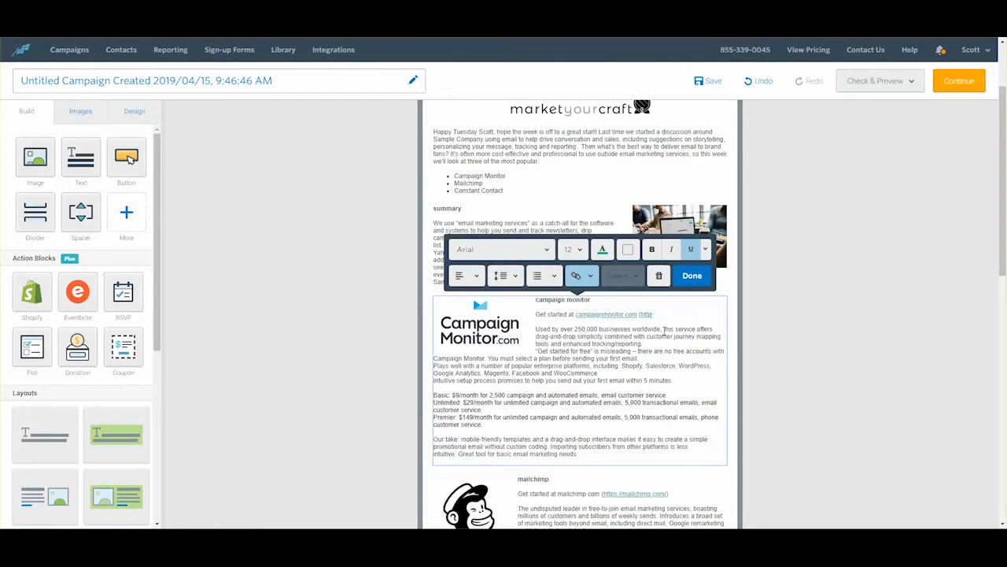
pyautogui.press('BackSpace')
pyautogui.press('BackSpace')
pyautogui.press('BackSpace')
pyautogui.press('BackSpace')
pyautogui.scroll(-1, 653, 344)
pyautogui.scroll(-3, 659, 355)
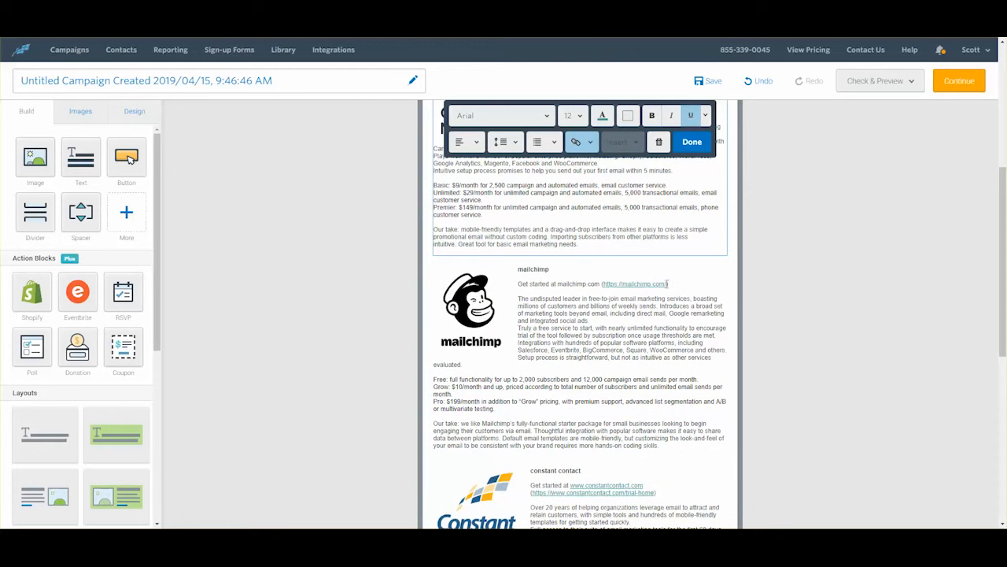
pyautogui.moveTo(667, 283); pyautogui.dragTo(602, 283)
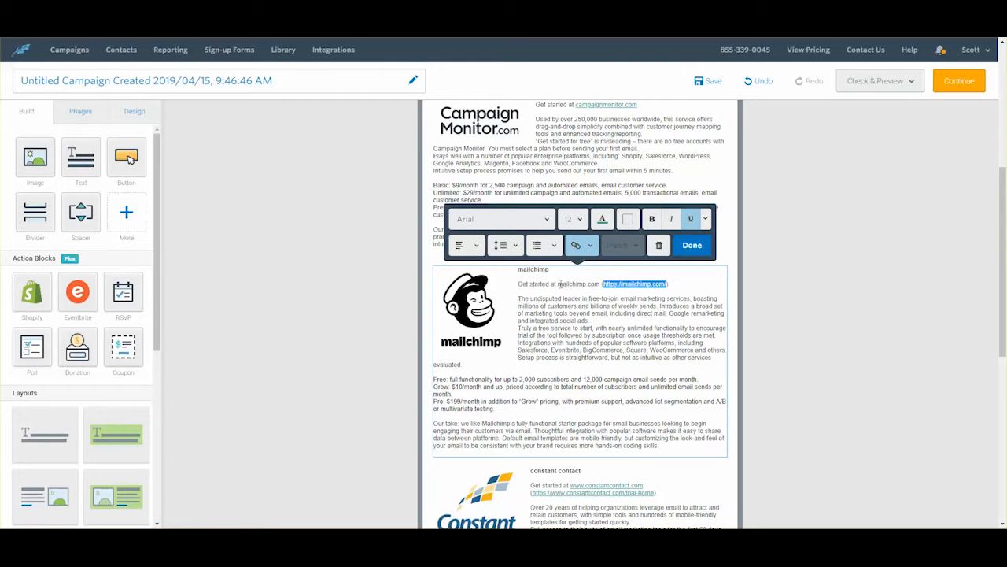
pyautogui.moveTo(558, 284); pyautogui.dragTo(601, 284)
pyautogui.hotkey('ctrl', 'c')
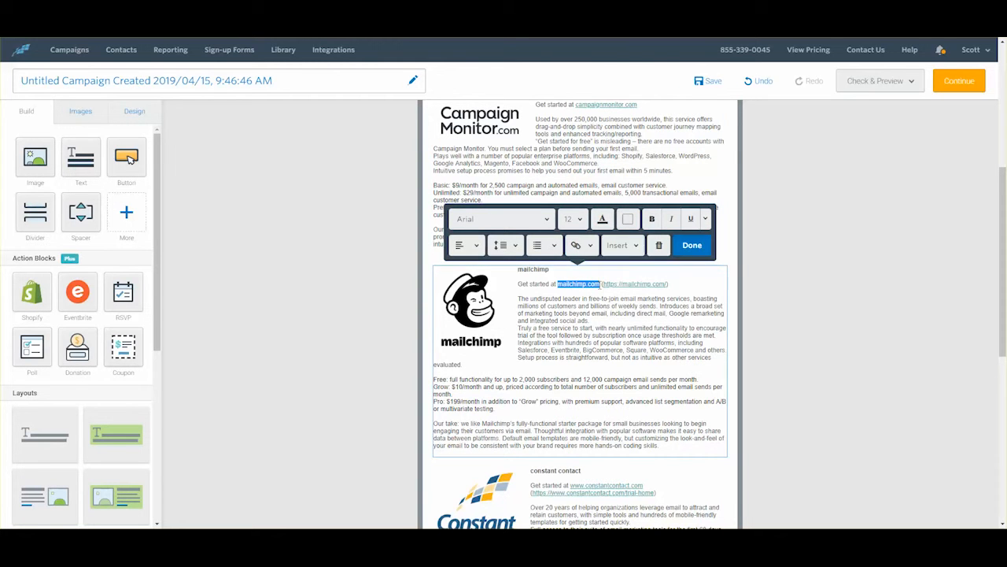
pyautogui.click(591, 247)
pyautogui.click(590, 269)
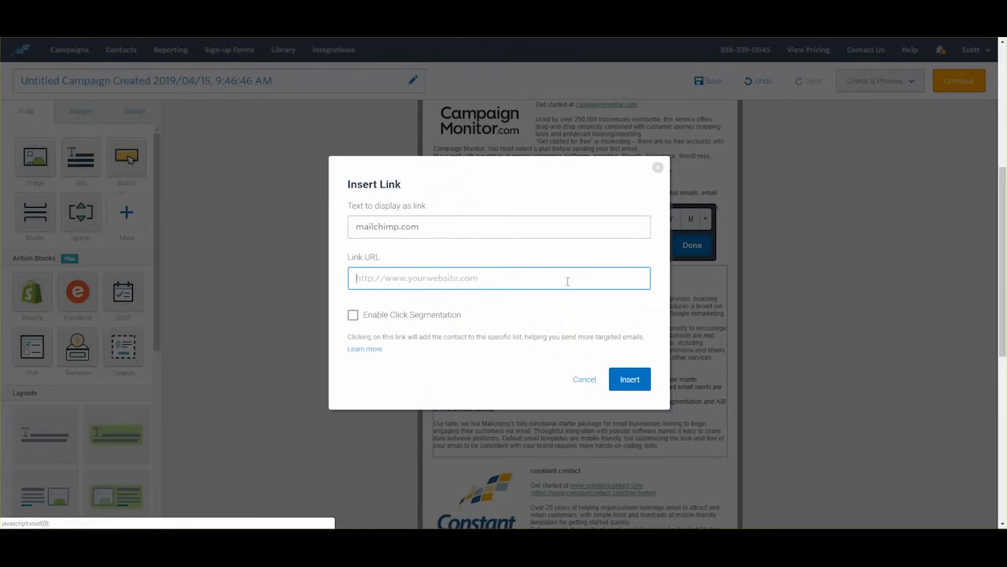
pyautogui.hotkey('ctrl', 'v')
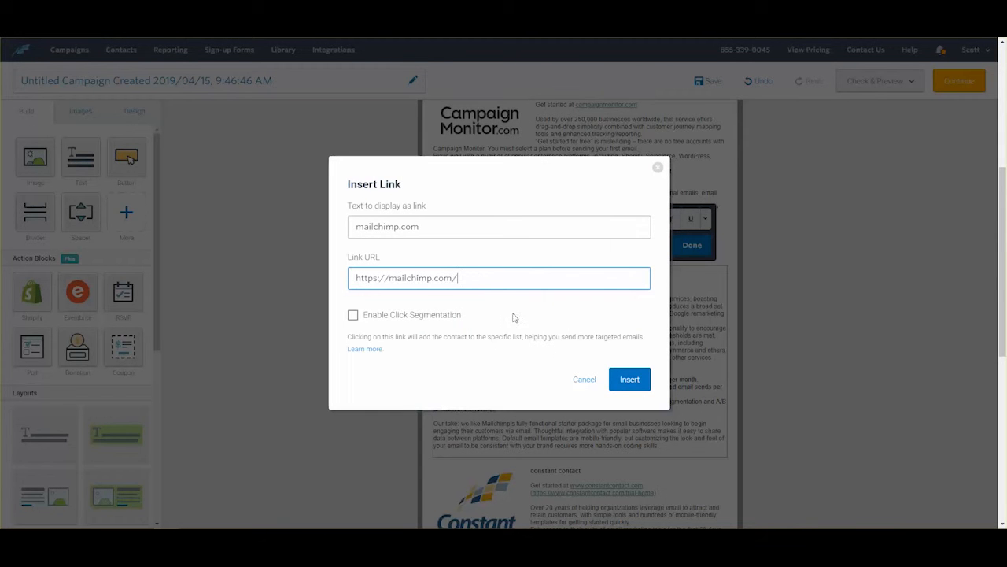
pyautogui.click(628, 379)
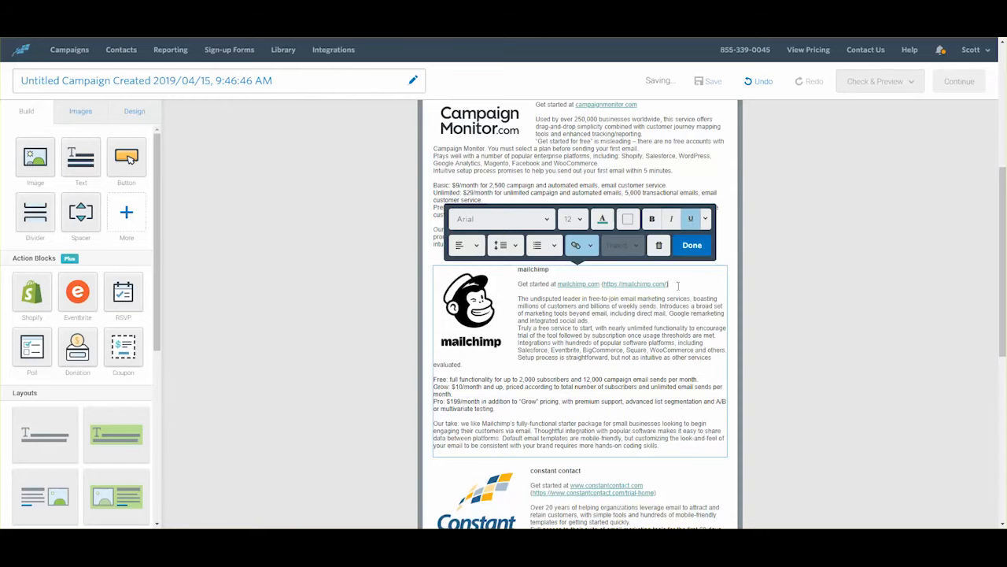
pyautogui.click(679, 286)
pyautogui.press('BackSpace')
pyautogui.press('BackSpace')
pyautogui.press('BackSpace')
pyautogui.press('BackSpace')
pyautogui.press('BackSpace')
pyautogui.press('BackSpace')
pyautogui.press('BackSpace')
pyautogui.press('BackSpace')
pyautogui.press('BackSpace')
pyautogui.press('BackSpace')
pyautogui.press('BackSpace')
pyautogui.press('BackSpace')
pyautogui.press('BackSpace')
pyautogui.press('BackSpace')
pyautogui.press('BackSpace')
pyautogui.press('BackSpace')
pyautogui.press('BackSpace')
pyautogui.press('BackSpace')
pyautogui.press('BackSpace')
pyautogui.press('BackSpace')
pyautogui.press('BackSpace')
pyautogui.press('BackSpace')
pyautogui.press('BackSpace')
# Step: Re-confirm the existing web link on the constantcontact.com text
pyautogui.scroll(-3, 628, 289)
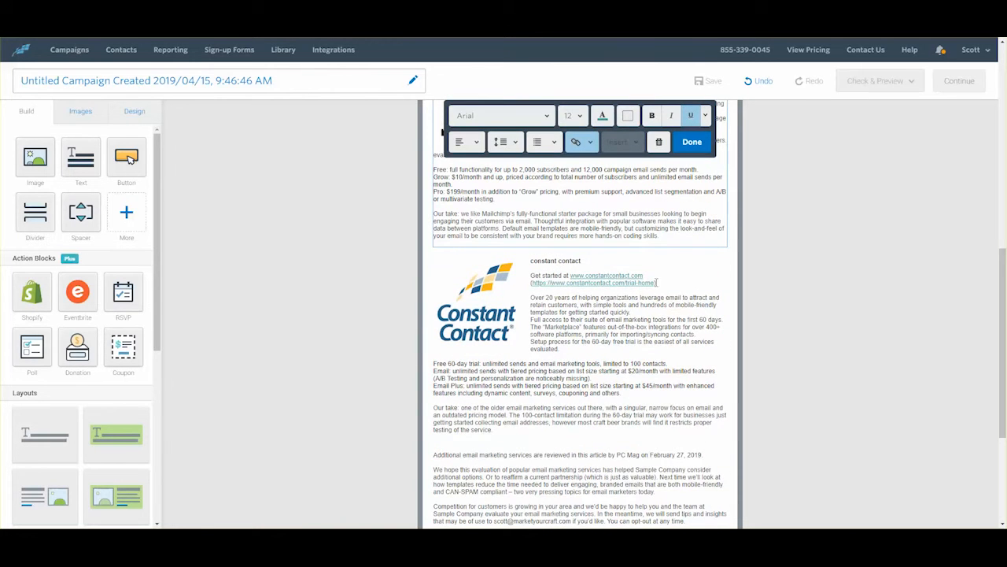
pyautogui.moveTo(655, 282); pyautogui.dragTo(532, 283)
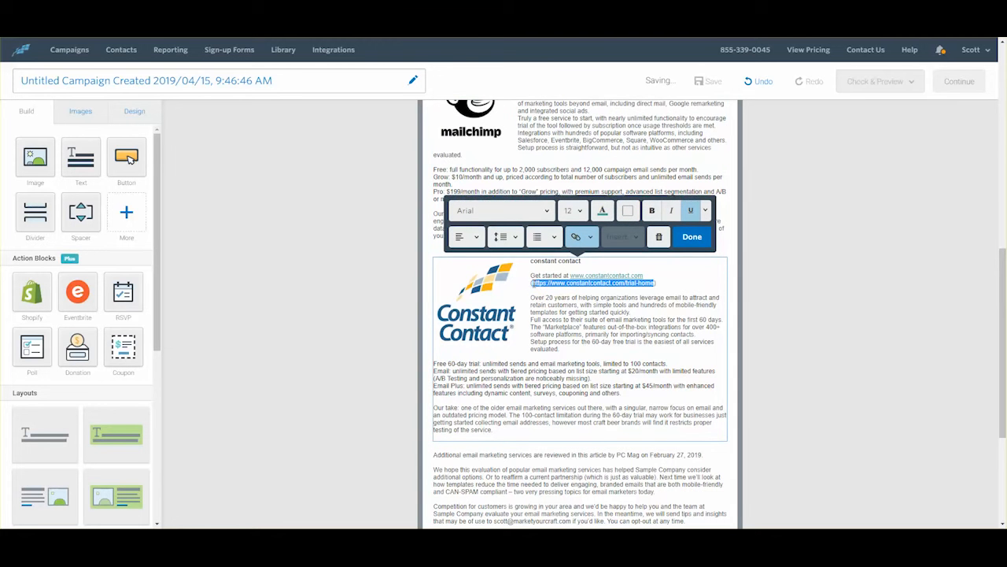
pyautogui.click(634, 276)
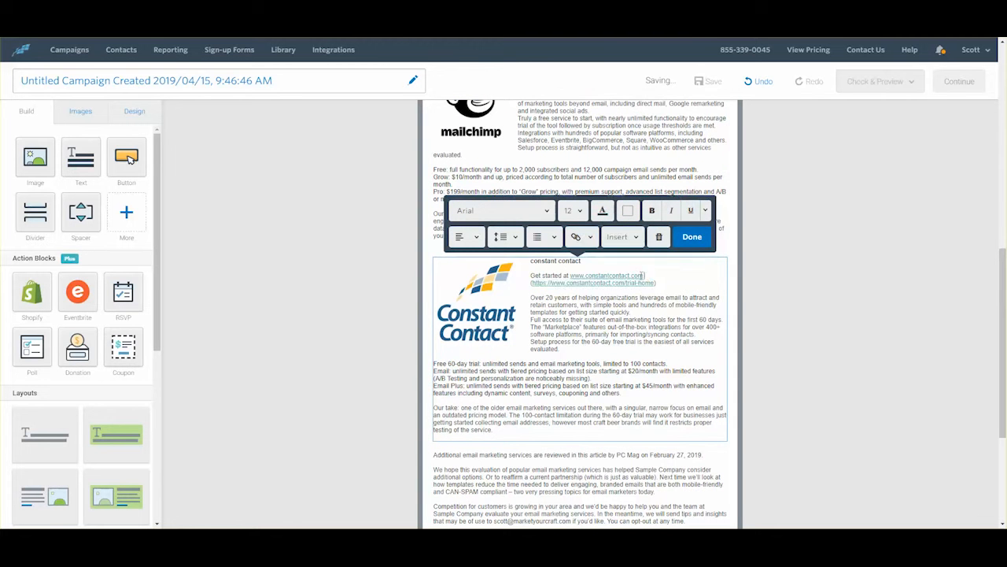
pyautogui.moveTo(644, 276); pyautogui.dragTo(574, 276)
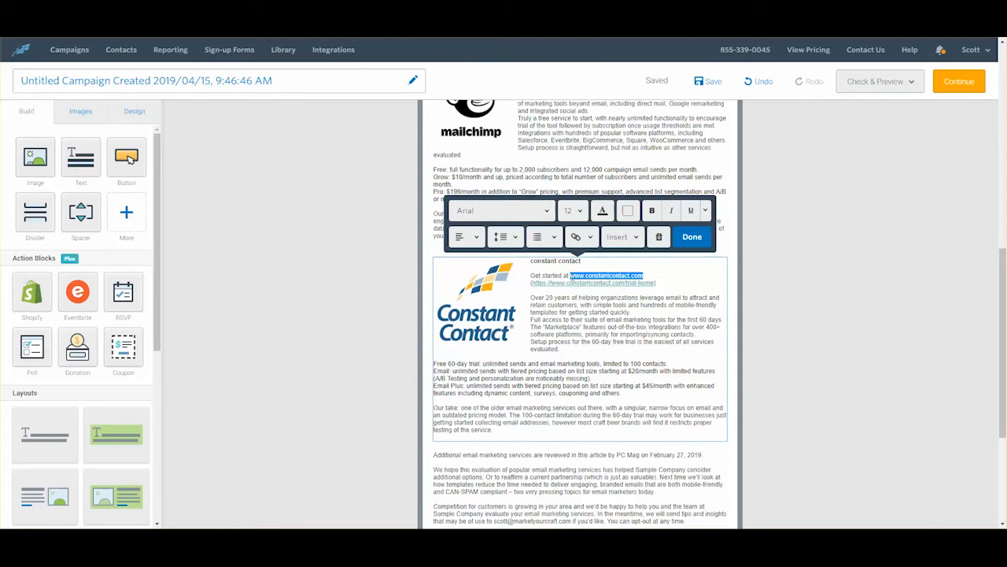
pyautogui.click(590, 237)
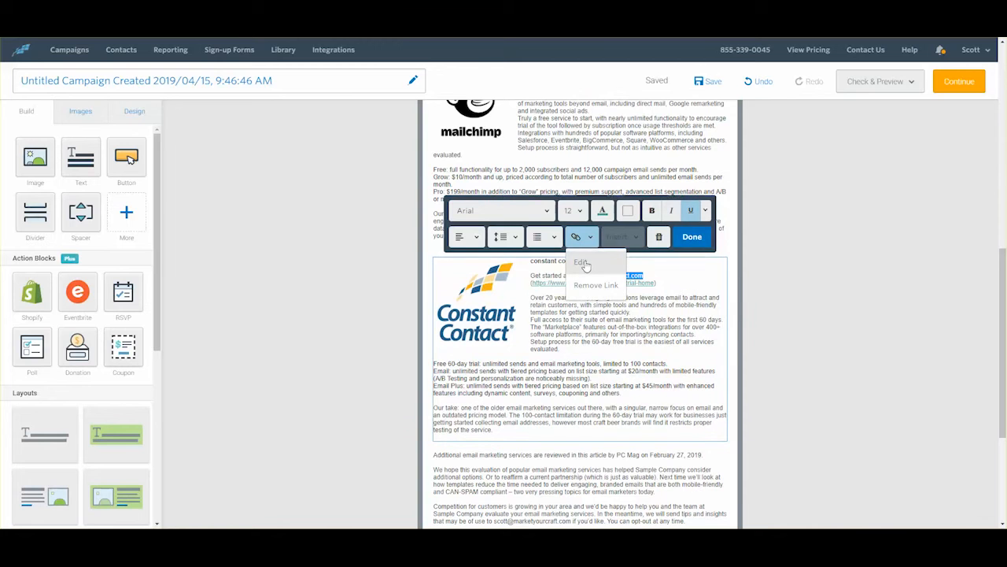
pyautogui.click(584, 266)
pyautogui.press('End')
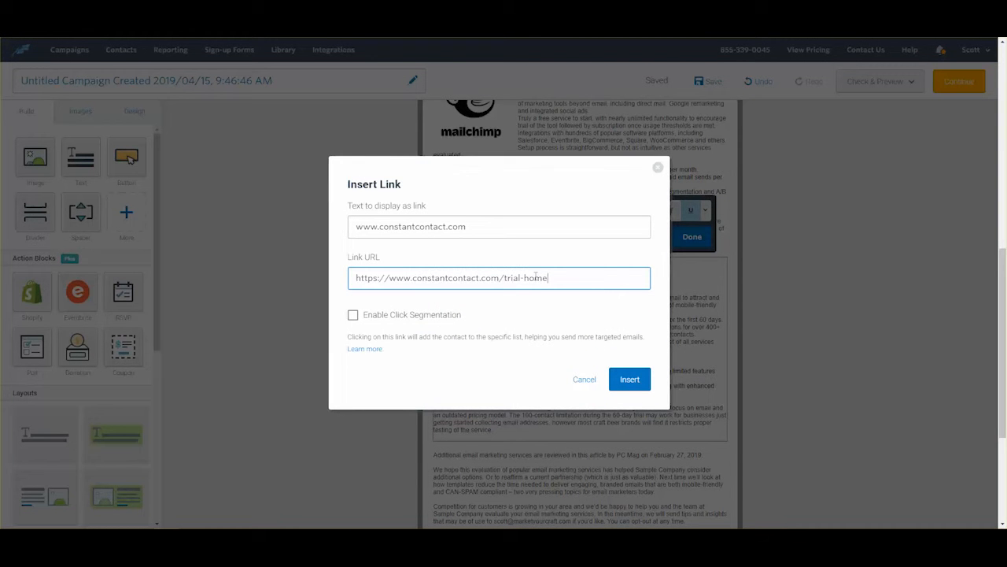
pyautogui.click(629, 379)
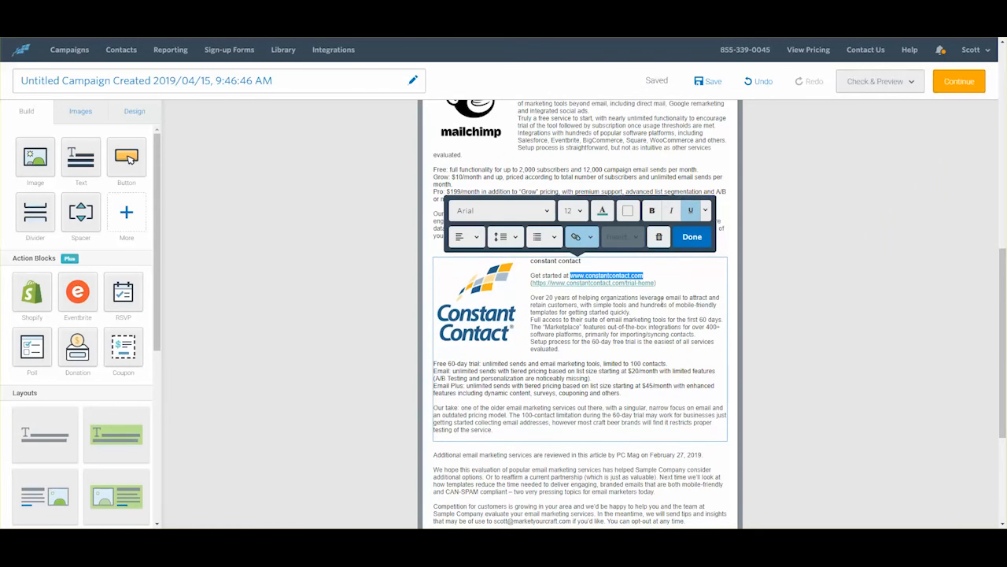
pyautogui.click(666, 284)
pyautogui.press('BackSpace')
pyautogui.press('BackSpace')
pyautogui.press('BackSpace')
pyautogui.press('BackSpace')
pyautogui.press('BackSpace')
pyautogui.press('BackSpace')
pyautogui.press('BackSpace')
pyautogui.press('BackSpace')
pyautogui.press('BackSpace')
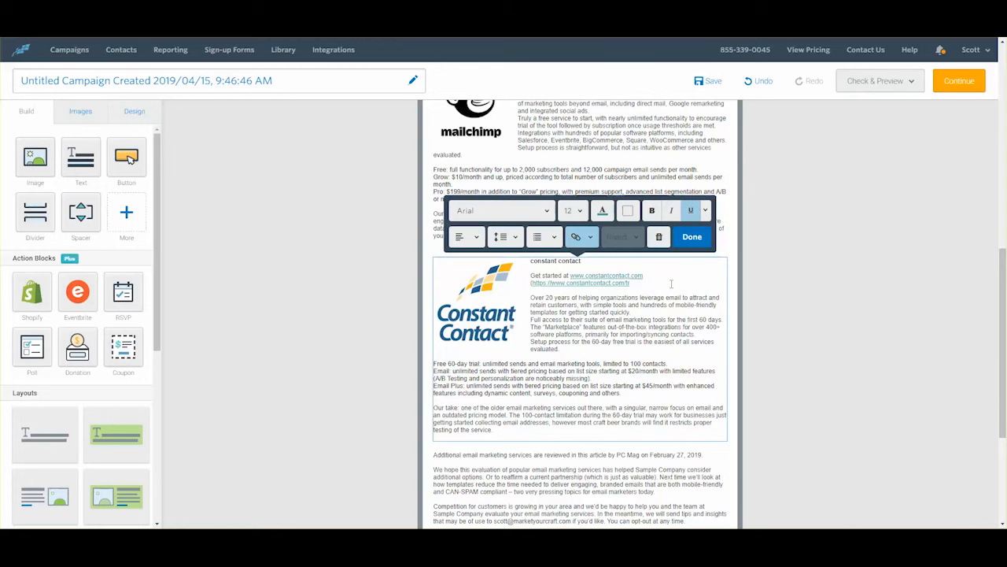
pyautogui.press('BackSpace')
pyautogui.press('BackSpace')
pyautogui.press('BackSpace')
pyautogui.press('BackSpace')
pyautogui.press('BackSpace')
pyautogui.press('BackSpace')
pyautogui.press('BackSpace')
pyautogui.press('BackSpace')
pyautogui.press('BackSpace')
pyautogui.press('BackSpace')
pyautogui.press('BackSpace')
pyautogui.press('BackSpace')
pyautogui.press('BackSpace')
pyautogui.press('BackSpace')
pyautogui.press('BackSpace')
pyautogui.press('BackSpace')
pyautogui.press('BackSpace')
pyautogui.press('BackSpace')
pyautogui.press('BackSpace')
pyautogui.press('BackSpace')
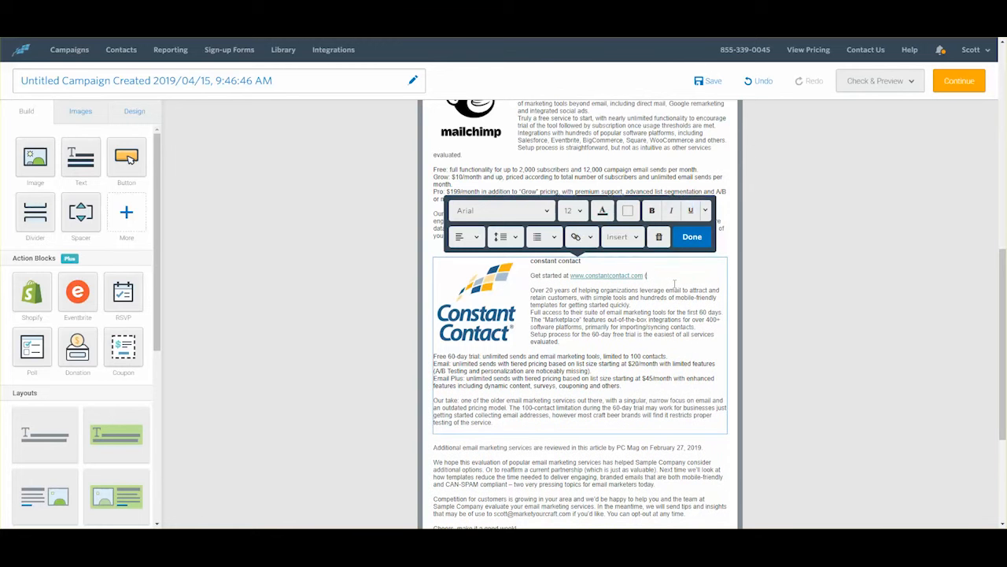
pyautogui.press('BackSpace')
pyautogui.press('BackSpace')
pyautogui.scroll(-1, 679, 286)
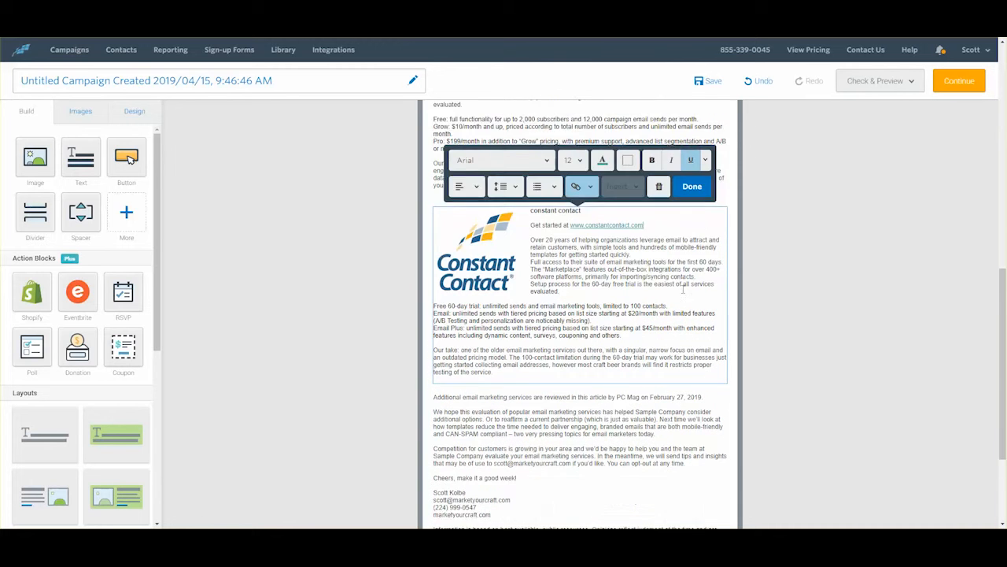
pyautogui.scroll(-1, 669, 290)
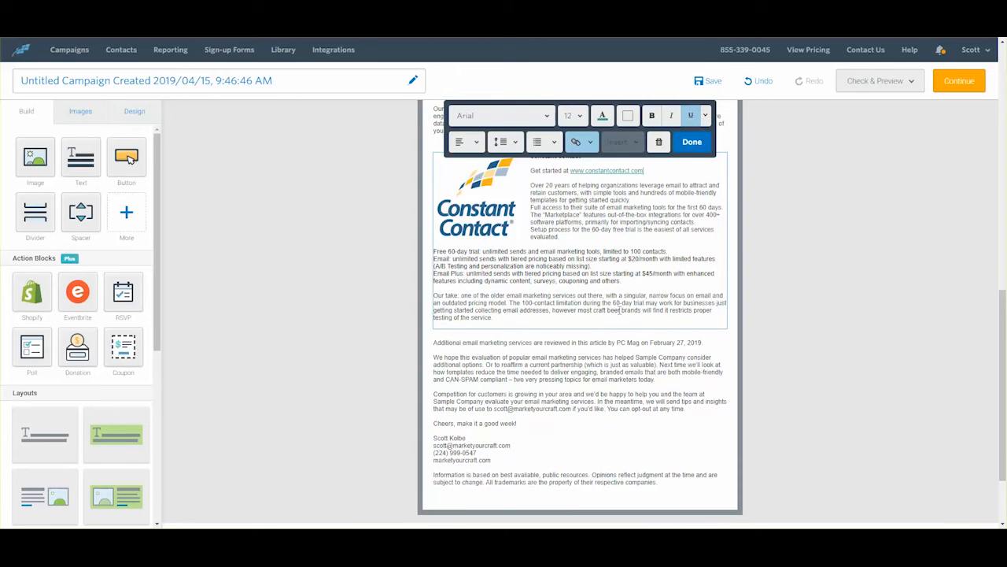
pyautogui.scroll(10, 619, 310)
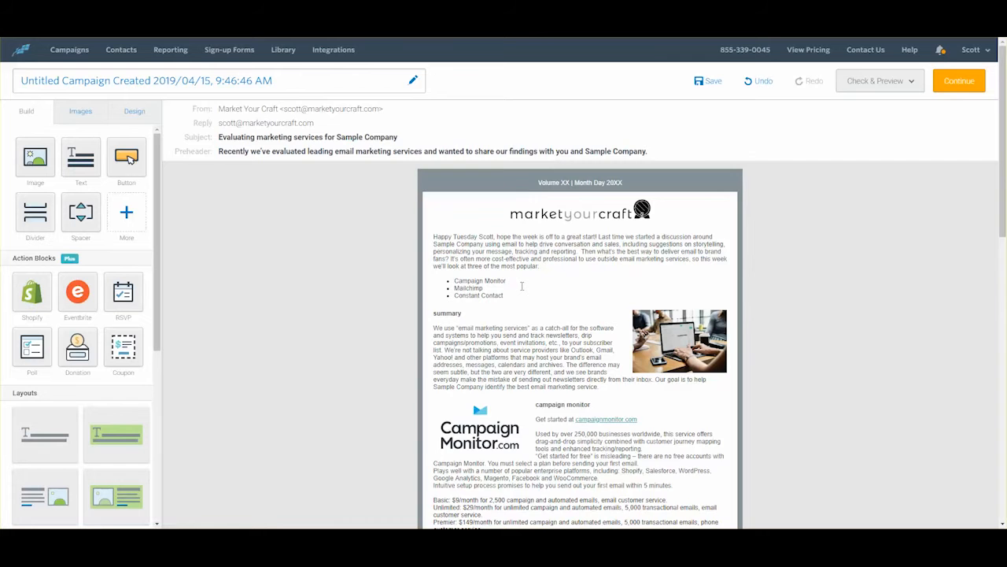
# Step: Insert a blank line after Campaign Monitor's 'customer service.' pricing line, before 'Our take'
pyautogui.scroll(-3, 522, 286)
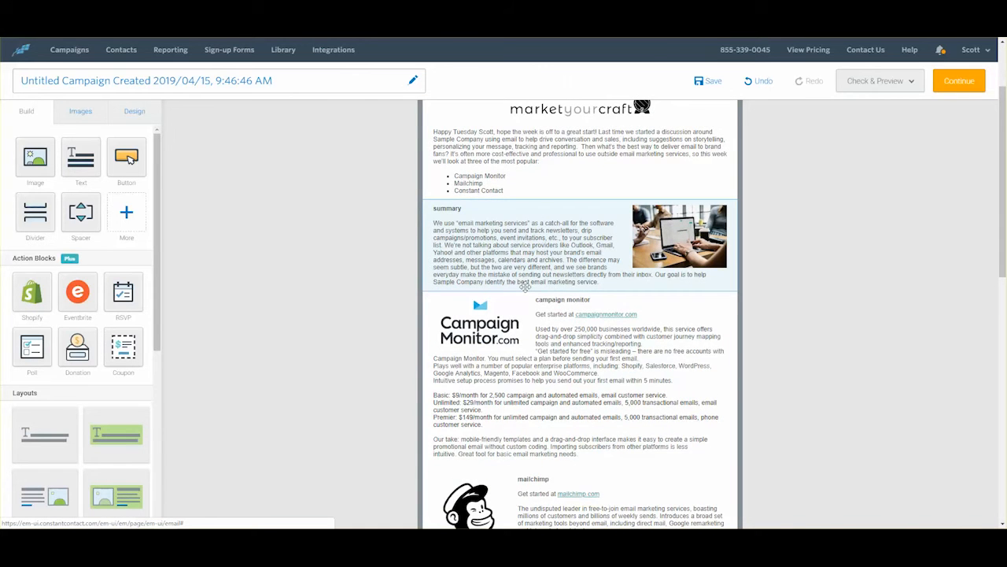
pyautogui.scroll(-3, 526, 287)
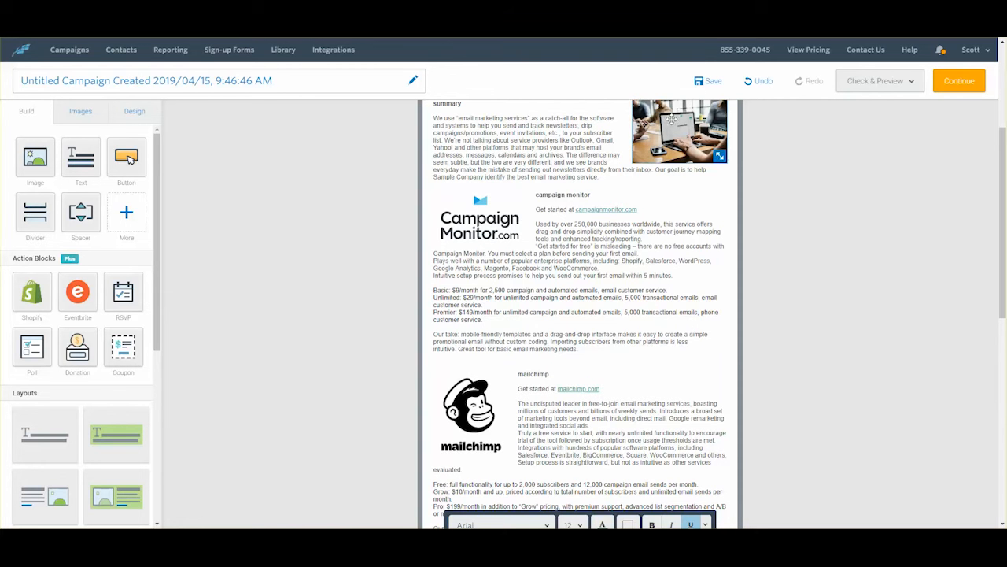
pyautogui.click(489, 319)
pyautogui.press('Return')
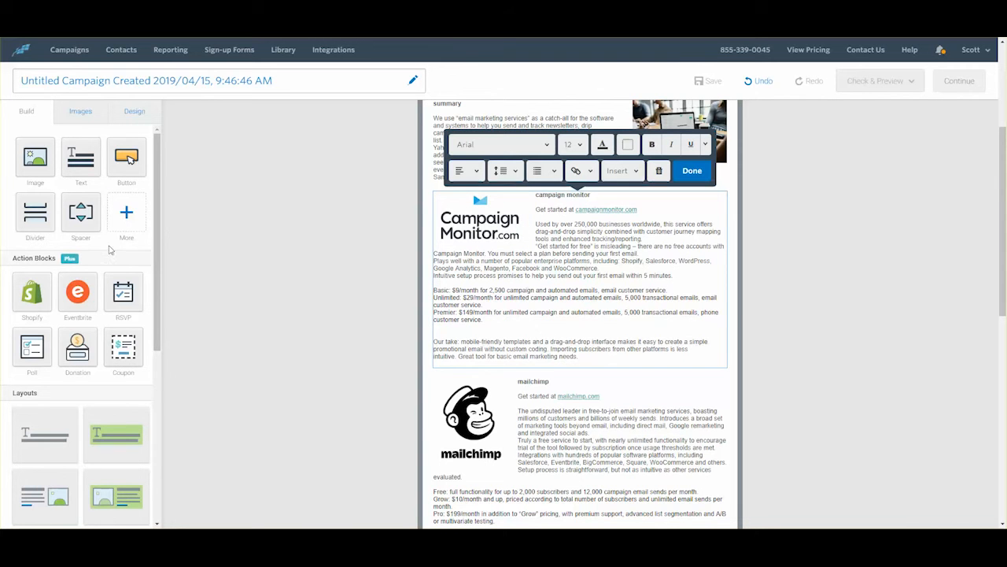
pyautogui.scroll(-1, 142, 397)
pyautogui.scroll(-4, 143, 397)
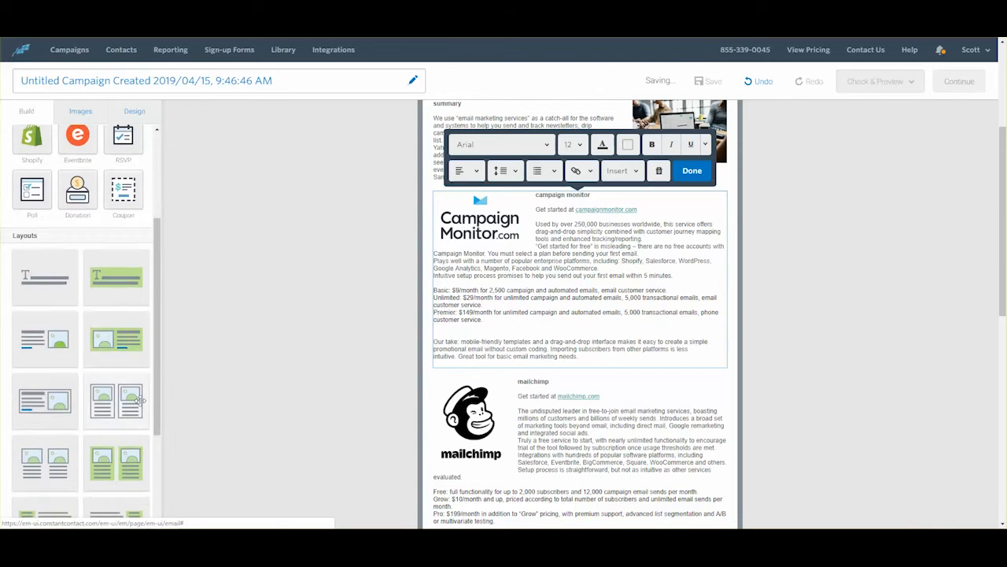
pyautogui.scroll(-4, 143, 403)
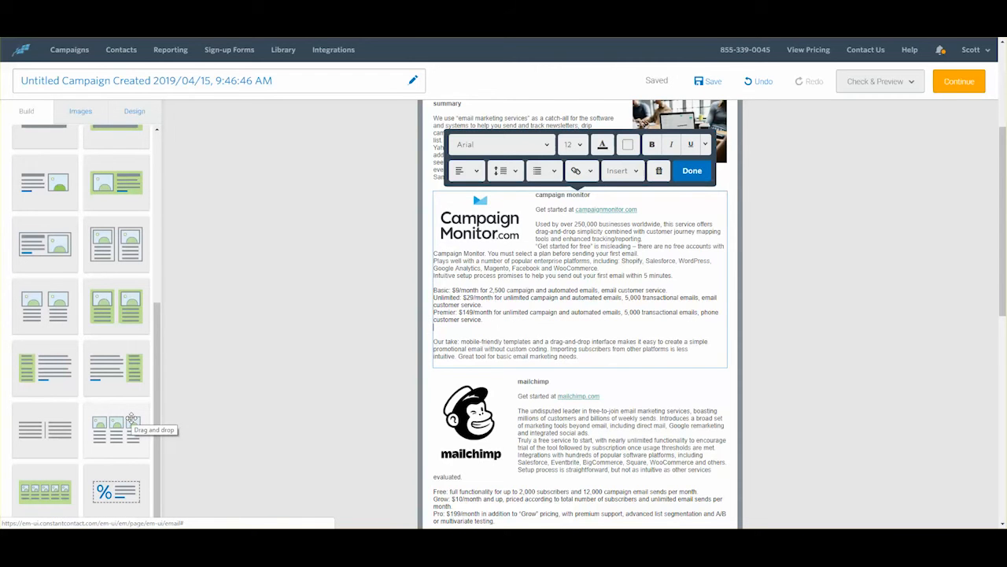
pyautogui.moveTo(131, 418); pyautogui.dragTo(498, 348)
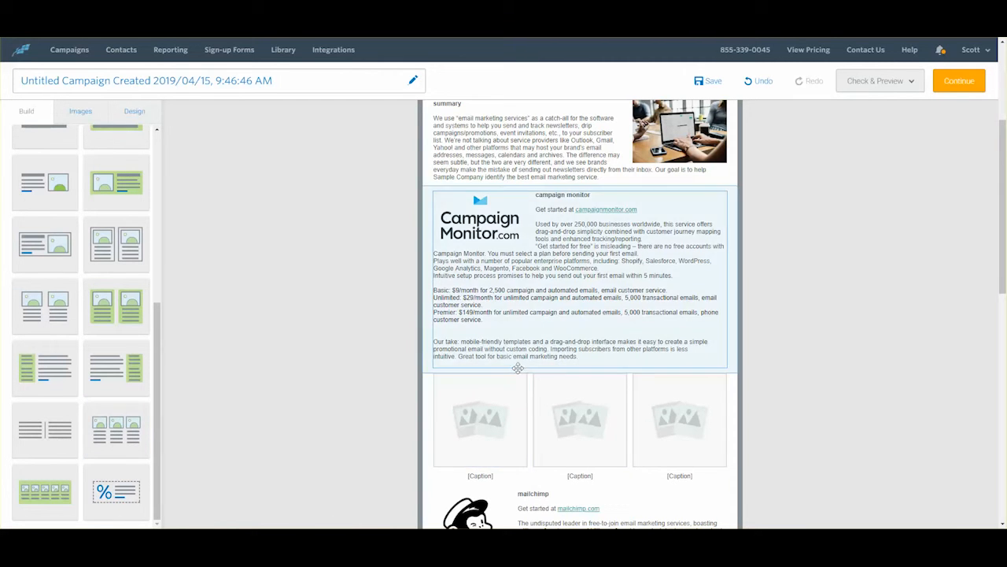
pyautogui.click(504, 425)
pyautogui.click(525, 462)
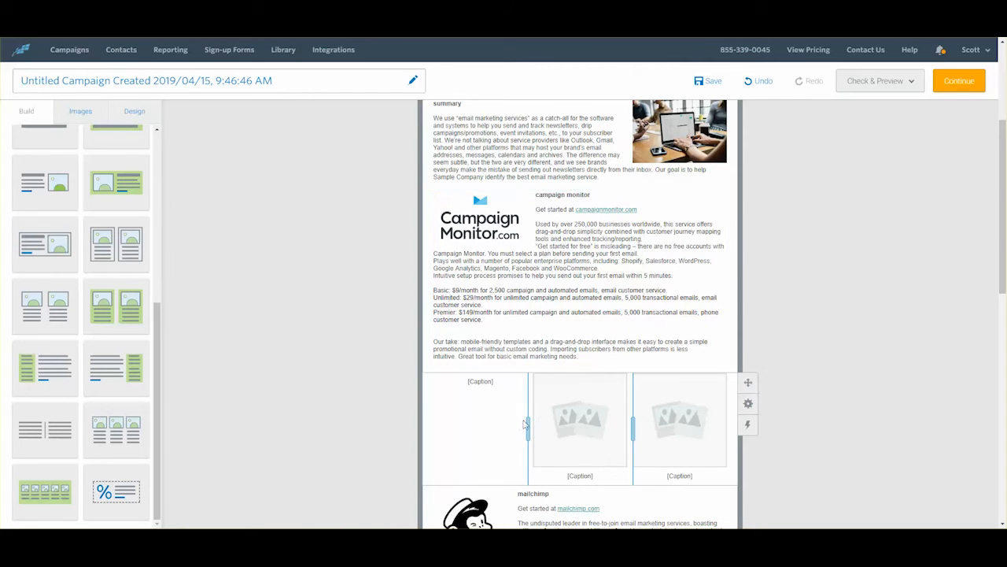
pyautogui.click(573, 411)
pyautogui.click(586, 439)
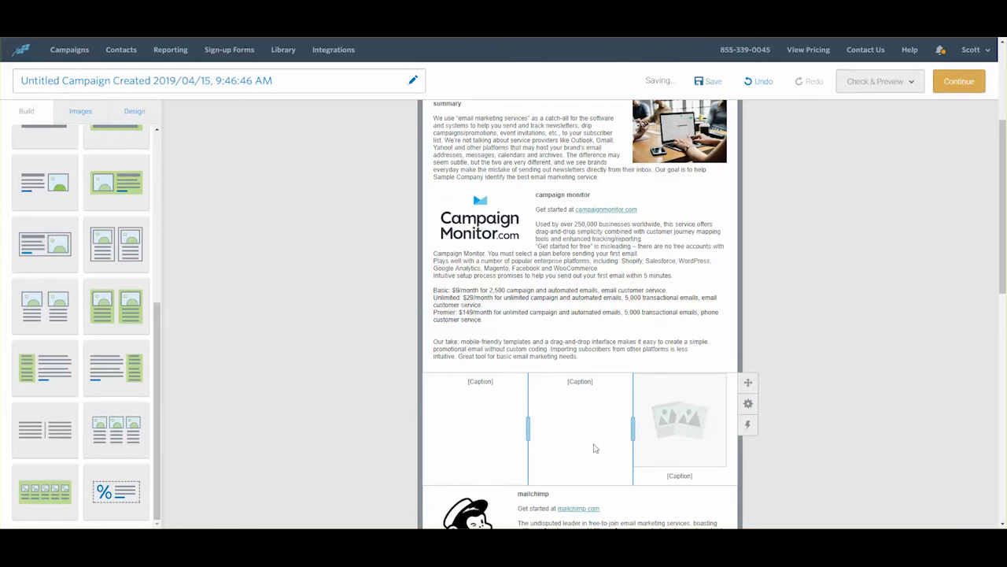
pyautogui.click(683, 405)
pyautogui.click(698, 435)
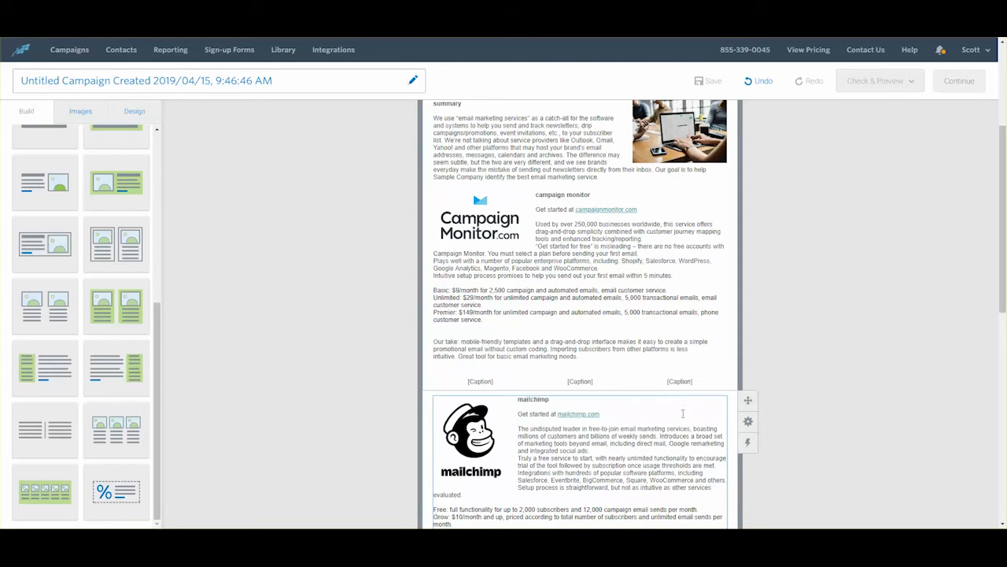
pyautogui.rightClick(681, 383)
pyautogui.click(682, 382)
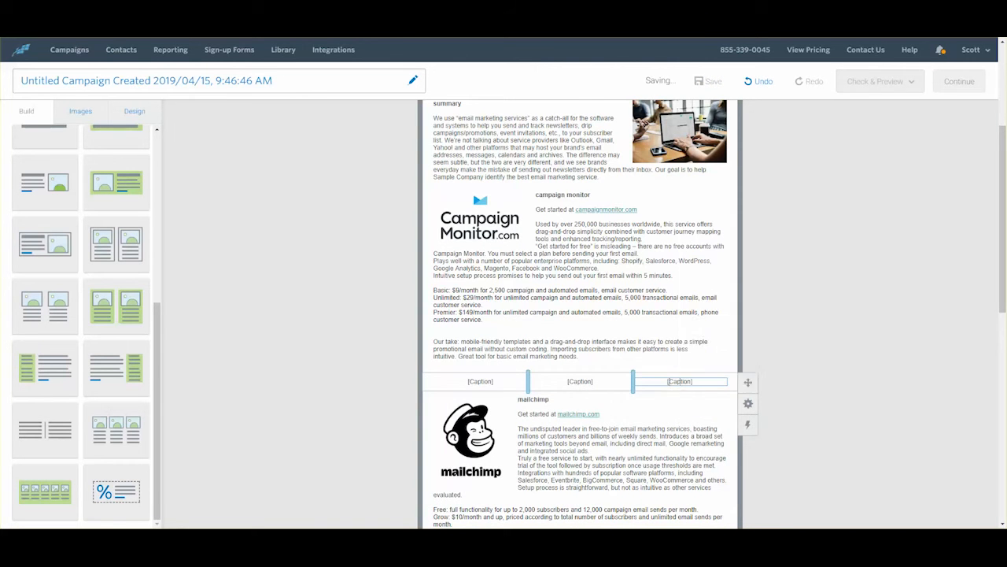
pyautogui.click(759, 358)
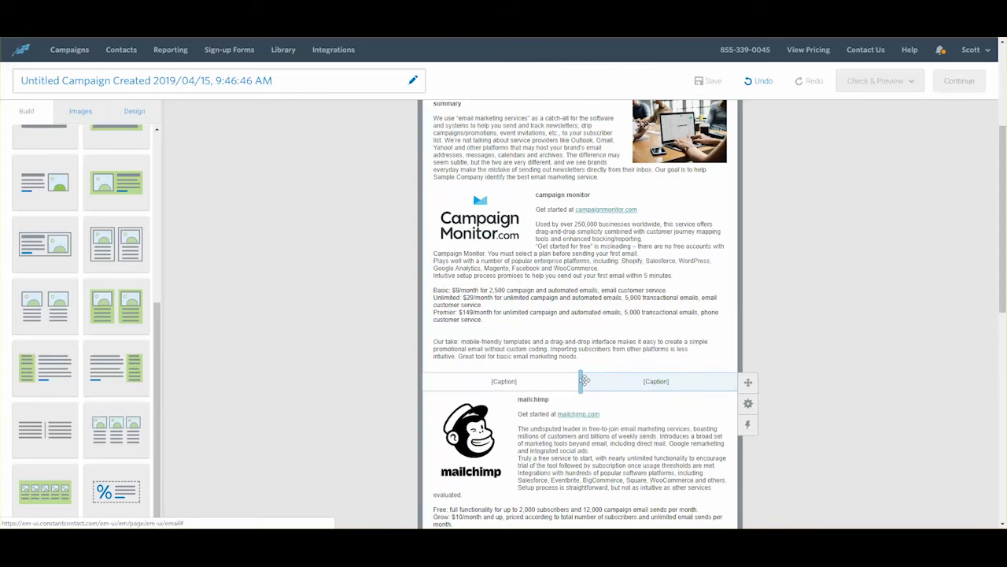
pyautogui.click(711, 379)
pyautogui.click(735, 358)
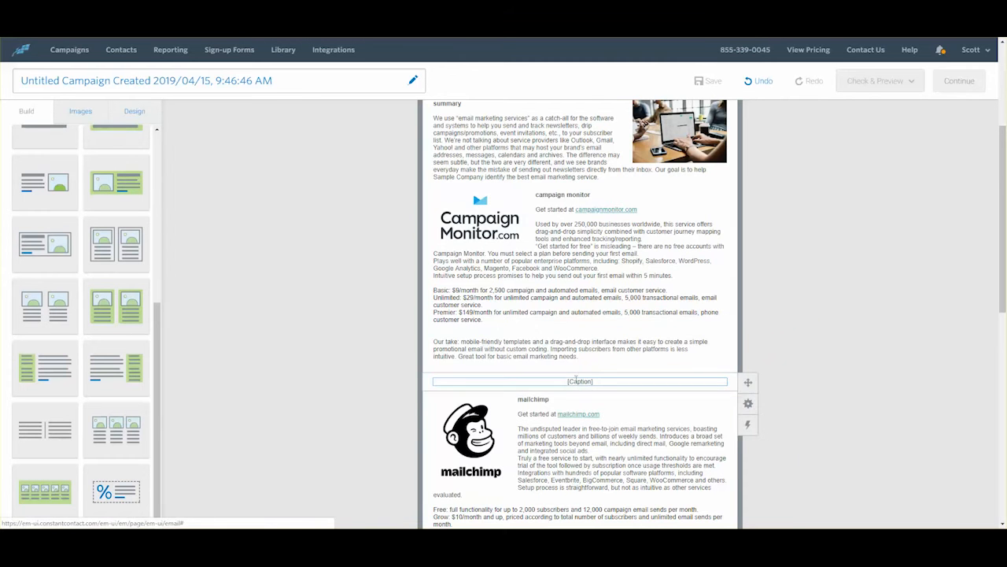
pyautogui.click(675, 379)
pyautogui.click(659, 357)
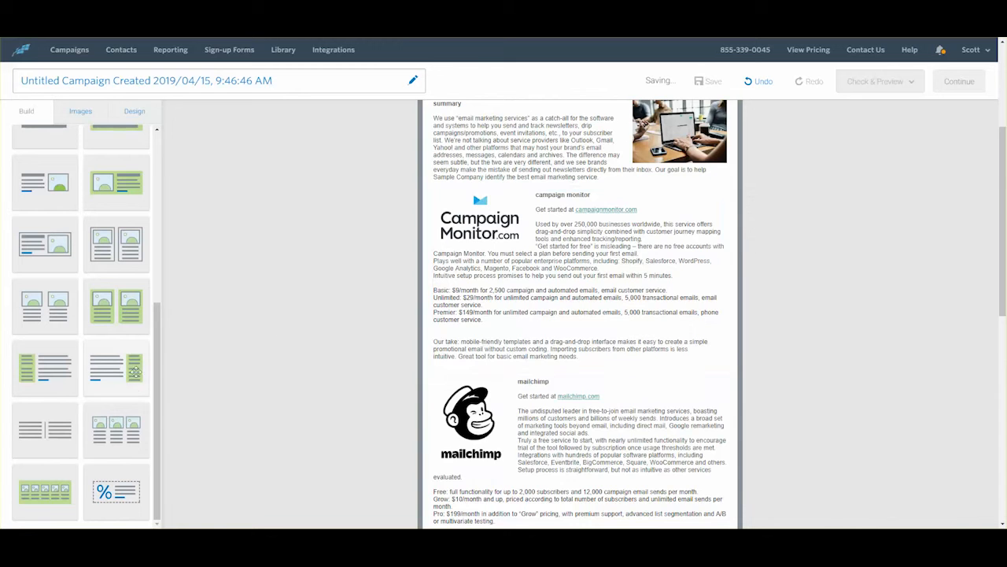
pyautogui.scroll(-3, 137, 380)
pyautogui.scroll(7, 207, 251)
pyautogui.click(156, 147)
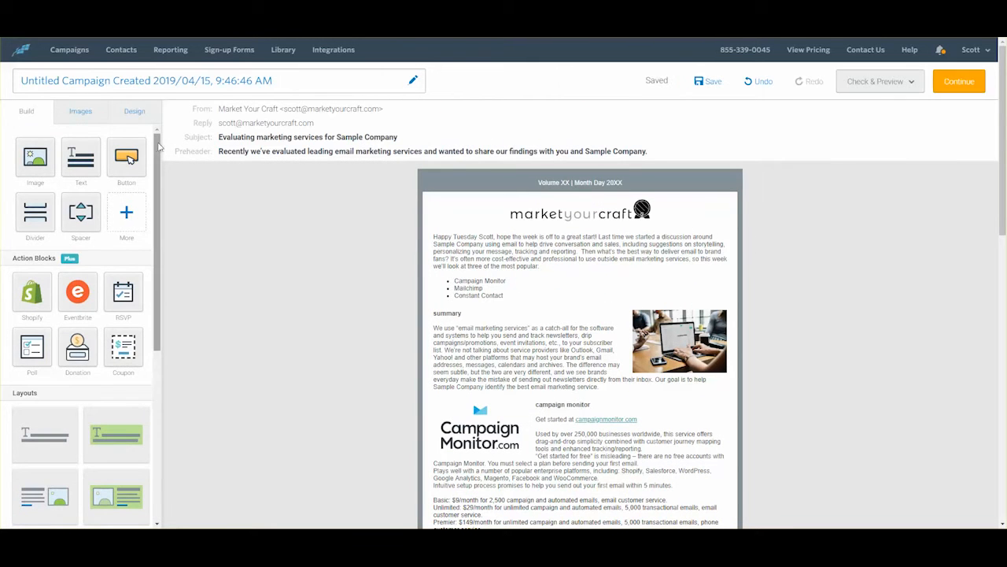
pyautogui.click(134, 111)
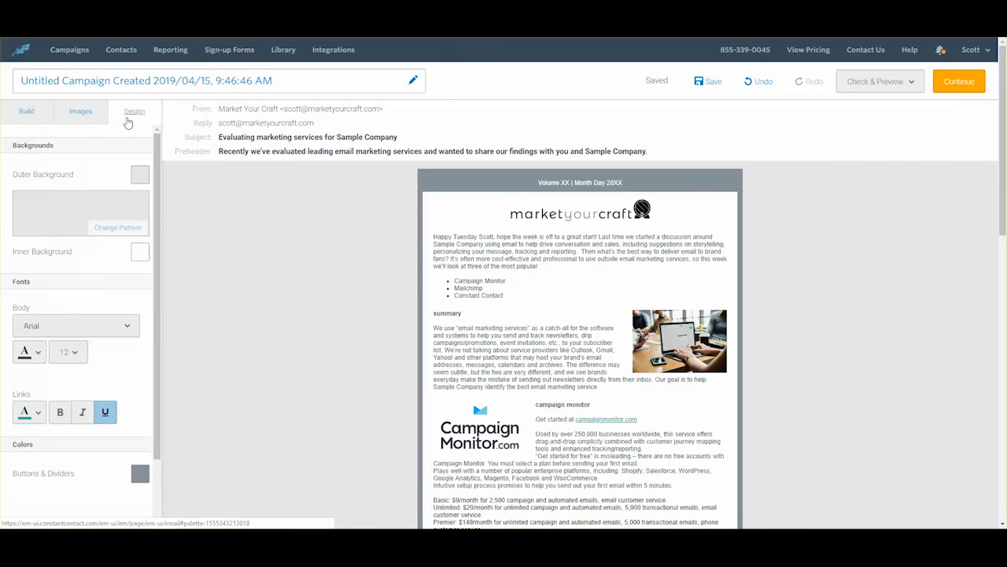
pyautogui.click(28, 112)
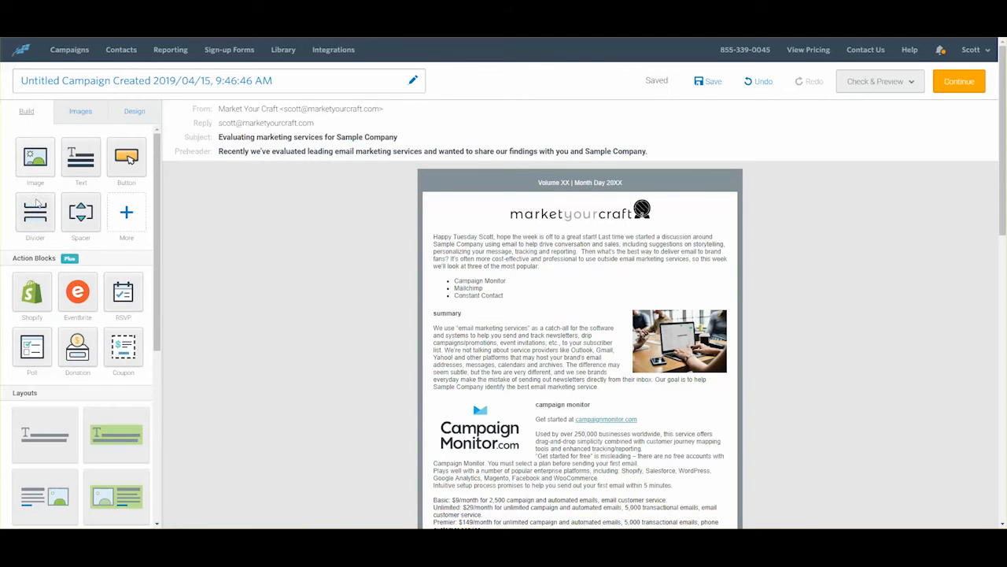
pyautogui.scroll(-5, 803, 341)
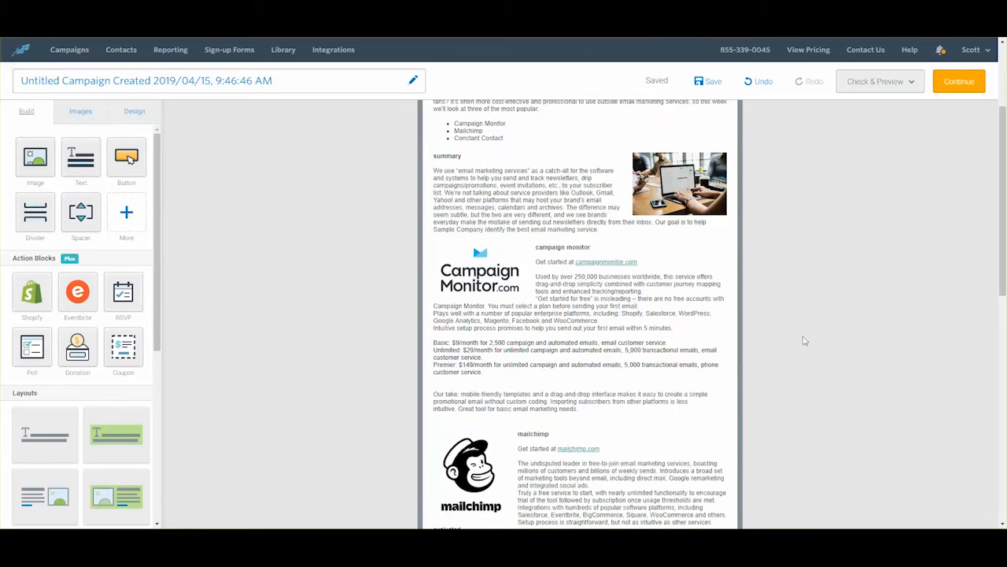
pyautogui.scroll(5, 802, 341)
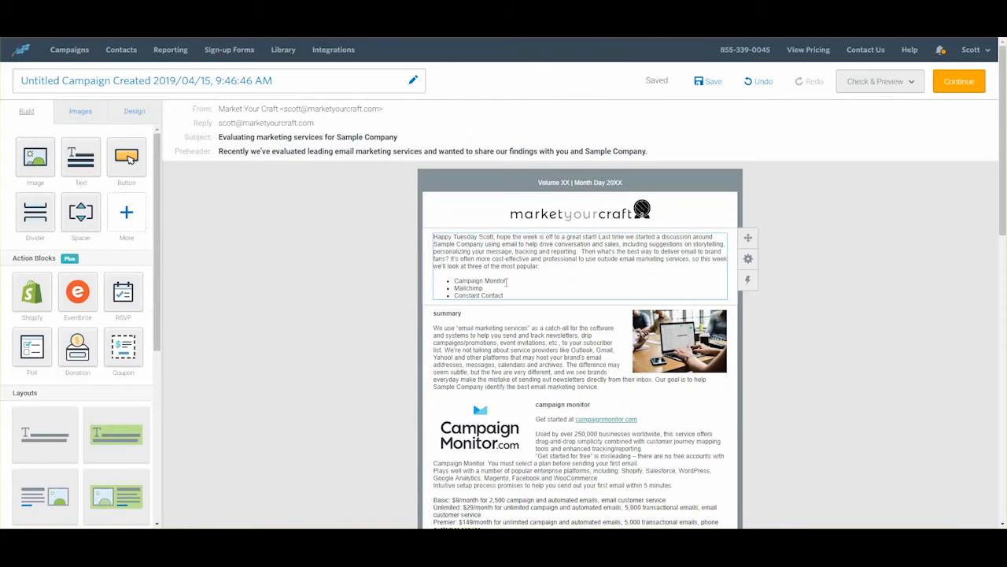
pyautogui.moveTo(506, 281); pyautogui.dragTo(455, 279)
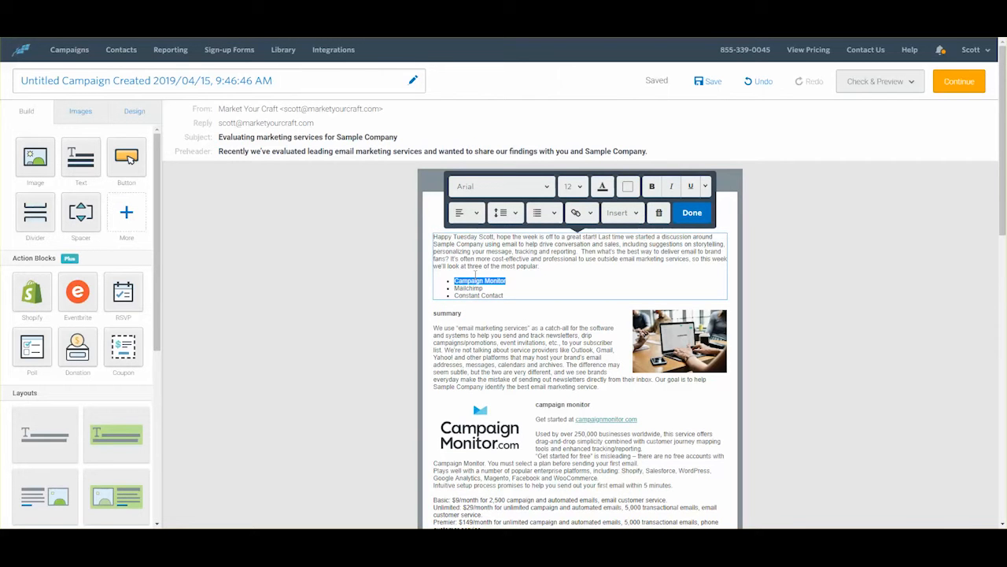
# Step: Replace the hard-coded name after 'Happy Tuesday' with a Hello plus First Name greeting tag
pyautogui.click(636, 213)
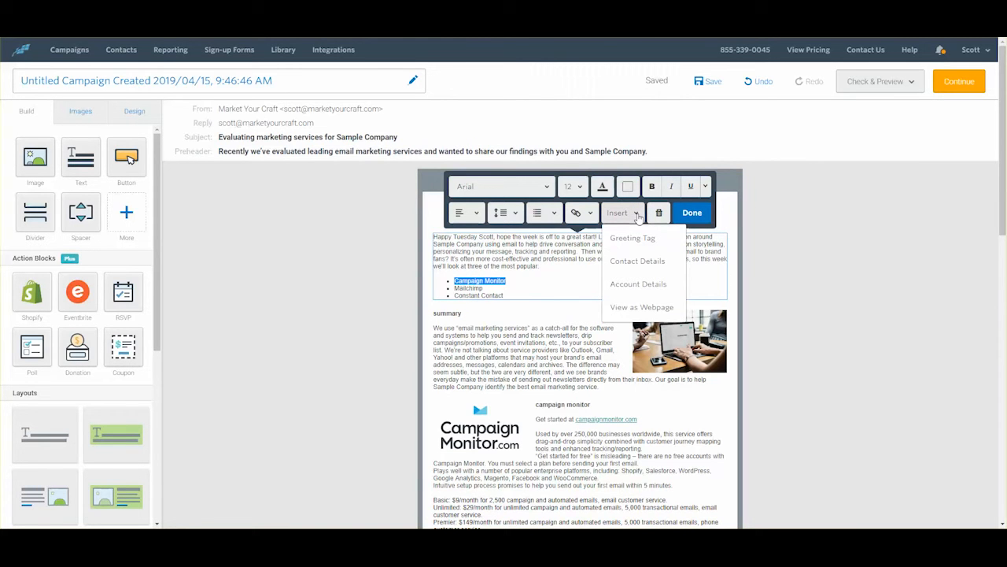
pyautogui.click(787, 278)
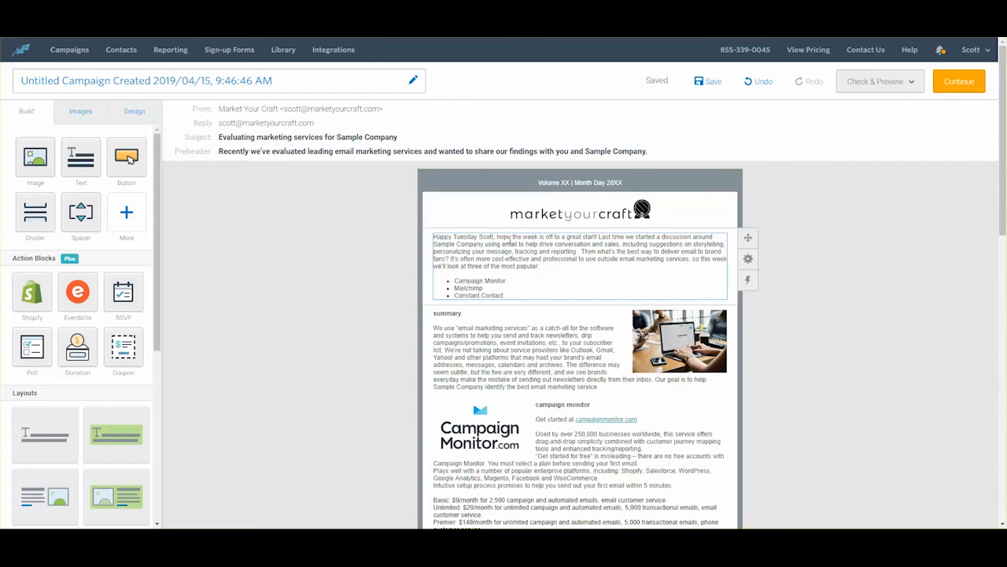
pyautogui.doubleClick(485, 237)
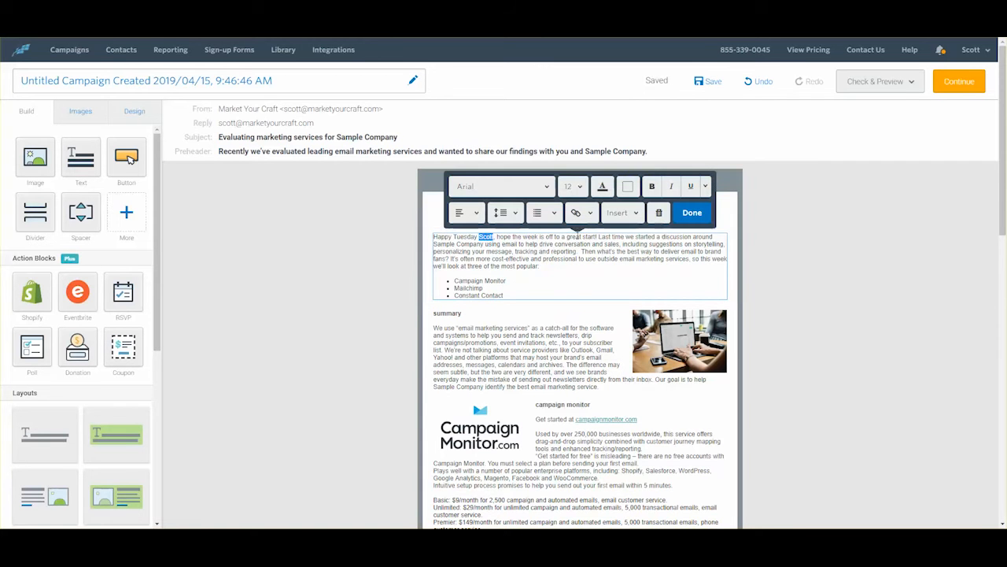
pyautogui.click(636, 213)
pyautogui.click(638, 238)
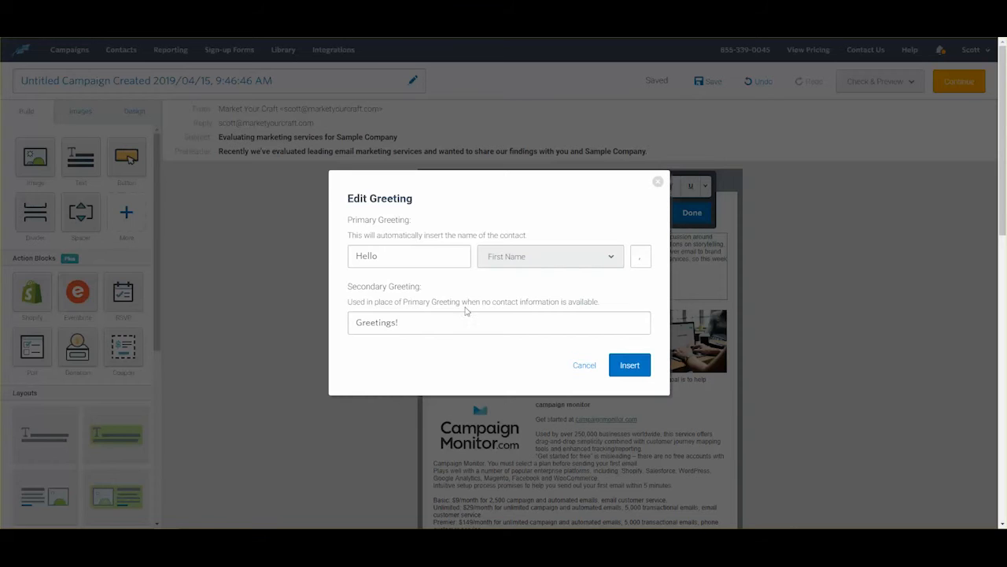
pyautogui.click(633, 366)
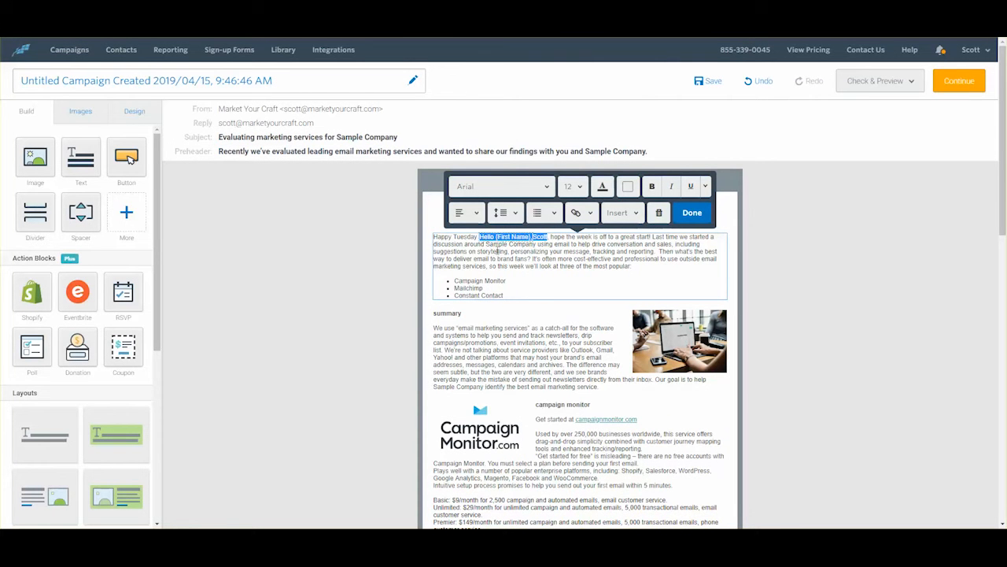
# Step: Reopen the inserted greeting tag's settings and select its default Hello text
pyautogui.hotkey('ctrl', 'shift', 'Left')
pyautogui.click(495, 241)
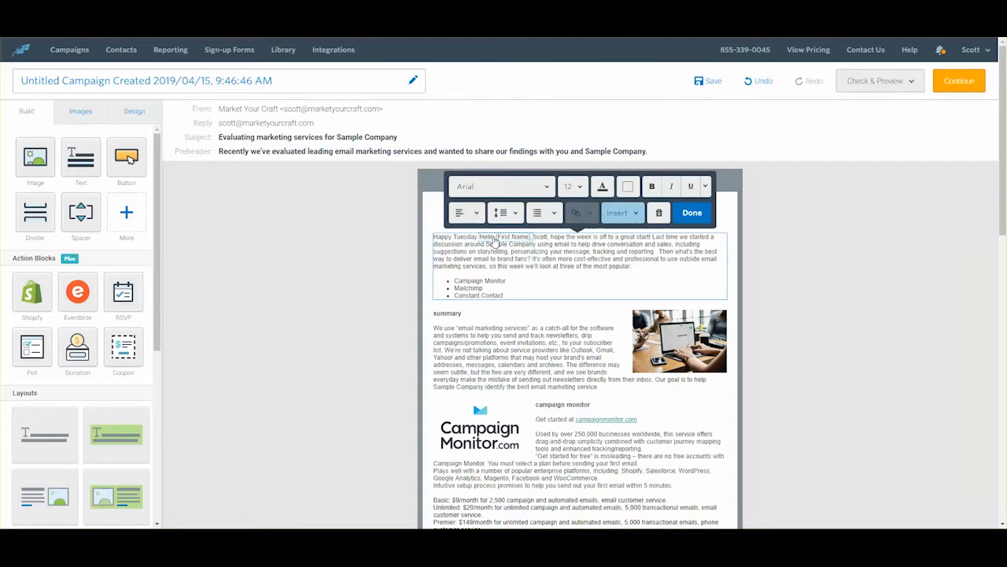
pyautogui.click(495, 242)
pyautogui.moveTo(416, 256); pyautogui.dragTo(342, 266)
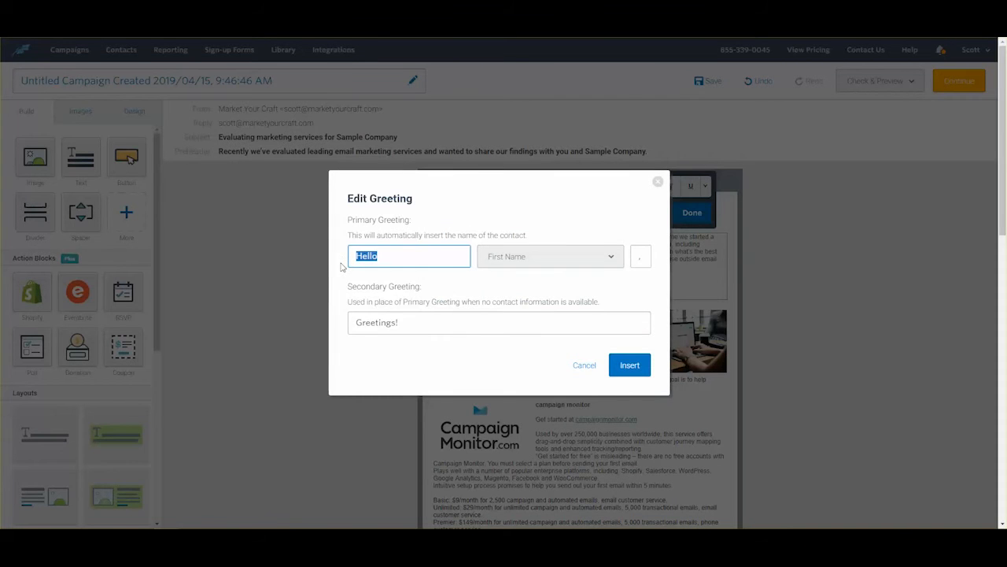
# Step: Retype the greeting's primary text as 'Happy Tuesd' and insert the greeting
pyautogui.write('happy')
pyautogui.press('BackSpace')
pyautogui.press('BackSpace')
pyautogui.write('Happy Tuesd')
pyautogui.moveTo(410, 324); pyautogui.dragTo(327, 324)
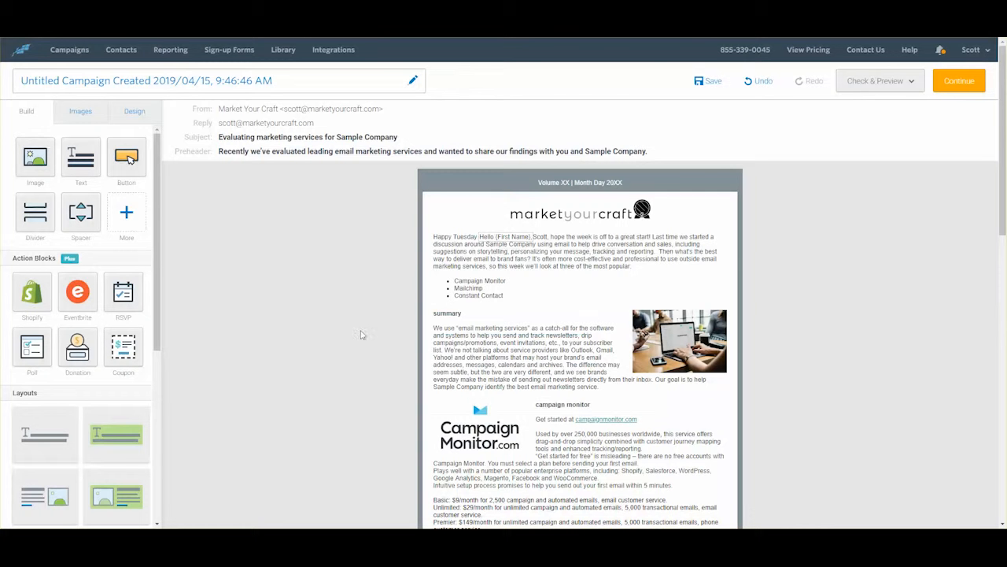
pyautogui.click(484, 241)
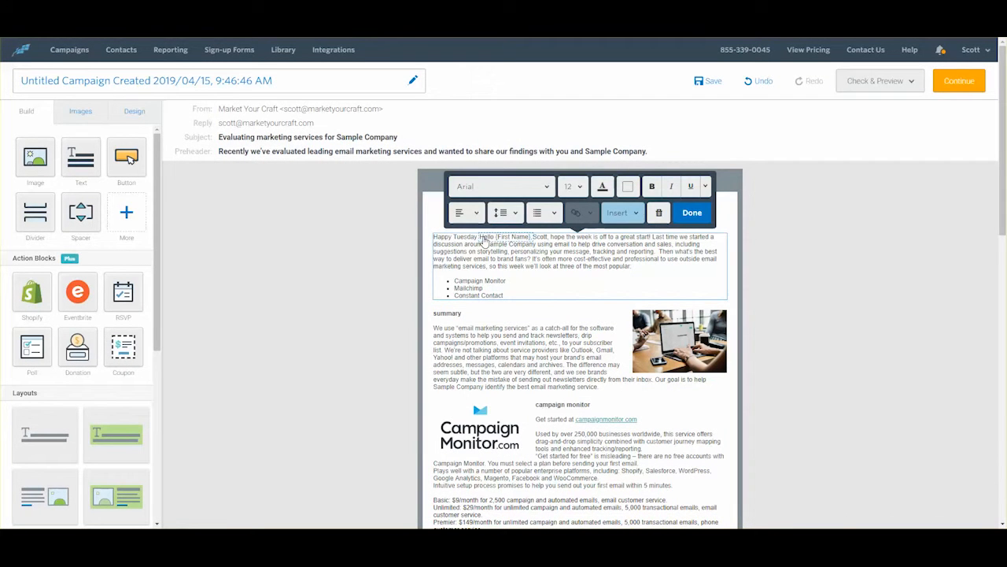
pyautogui.doubleClick(484, 240)
pyautogui.press('Return')
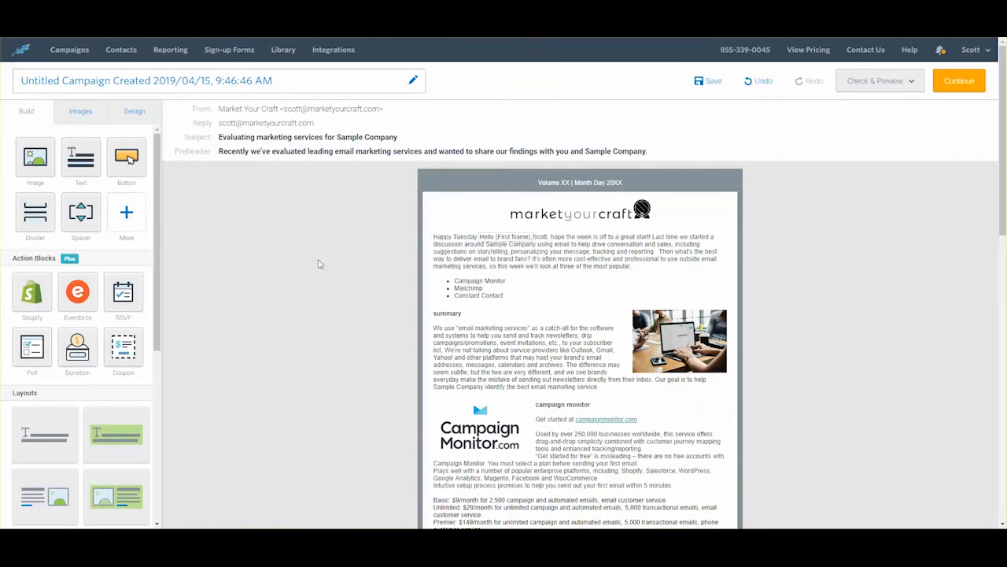
# Step: Complete the primary greeting as 'Happy Tuesday' with First Name and insert it
pyautogui.click(511, 239)
pyautogui.click(512, 238)
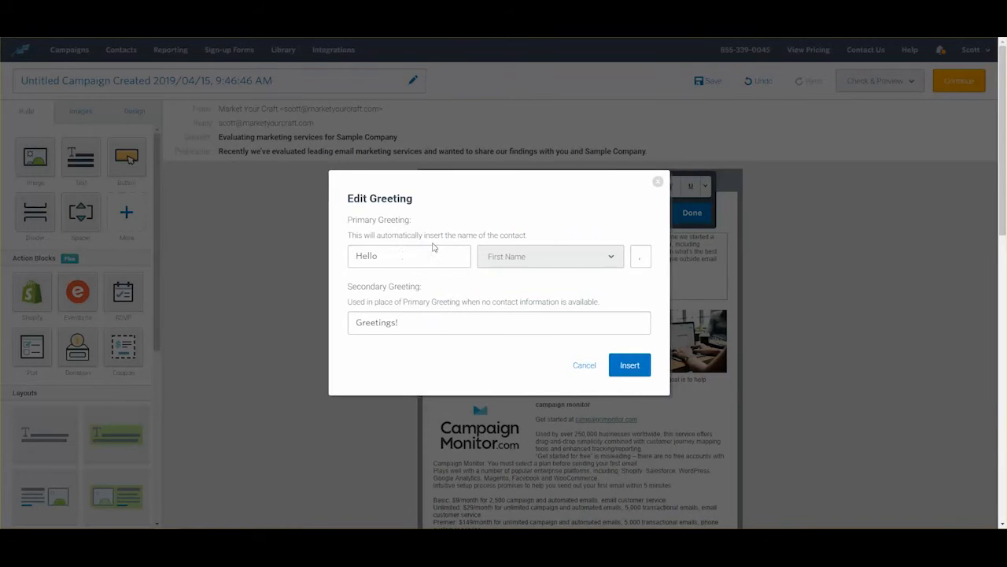
pyautogui.click(404, 255)
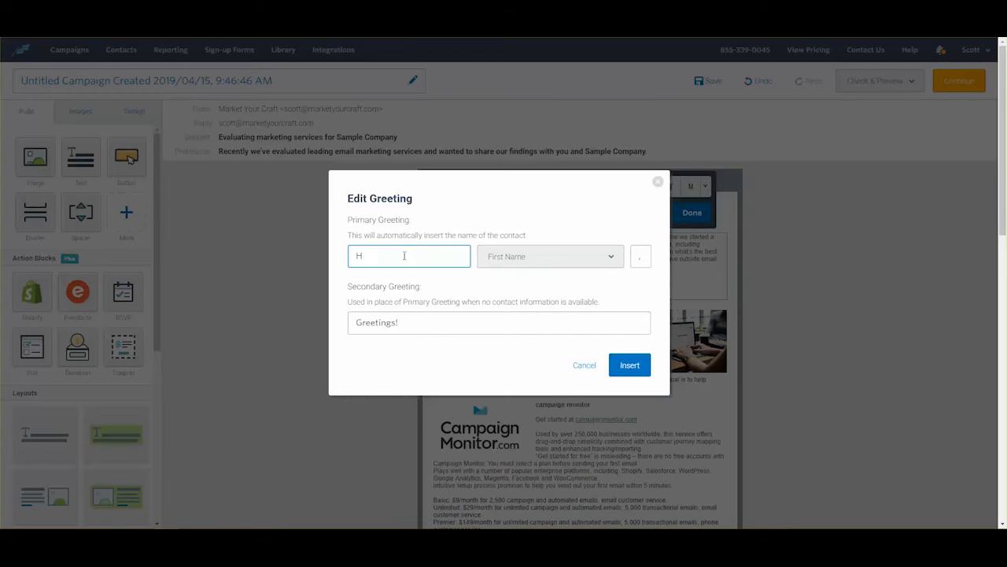
pyautogui.write('appy Tuesday')
pyautogui.click(615, 362)
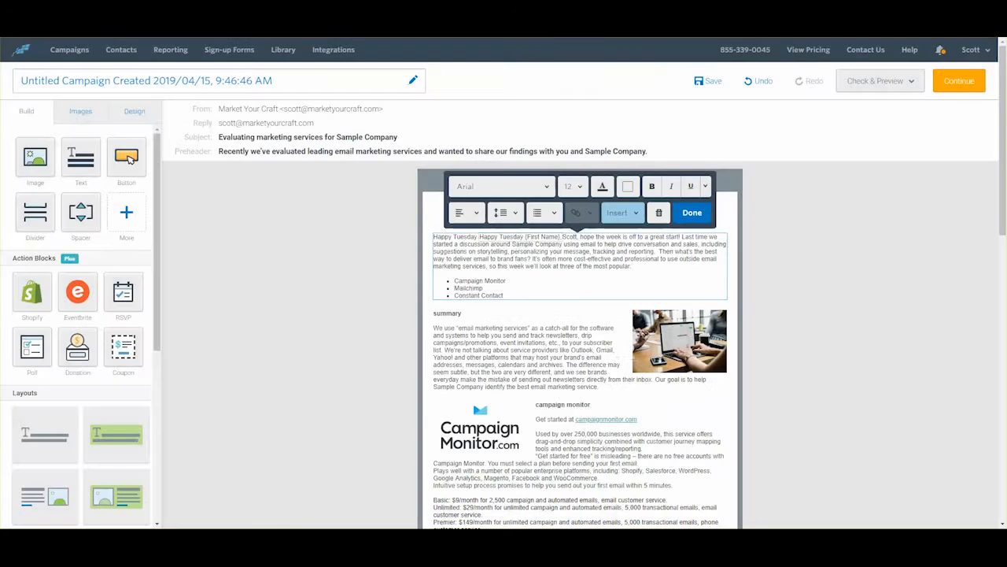
# Step: Delete the duplicate 'Happy Tuesday' and hard-coded name, undoing the accidental greeting deletion
pyautogui.click(478, 238)
pyautogui.press('BackSpace')
pyautogui.press('BackSpace')
pyautogui.press('BackSpace')
pyautogui.press('BackSpace')
pyautogui.press('BackSpace')
pyautogui.press('BackSpace')
pyautogui.press('BackSpace')
pyautogui.press('BackSpace')
pyautogui.press('BackSpace')
pyautogui.press('BackSpace')
pyautogui.press('BackSpace')
pyautogui.press('BackSpace')
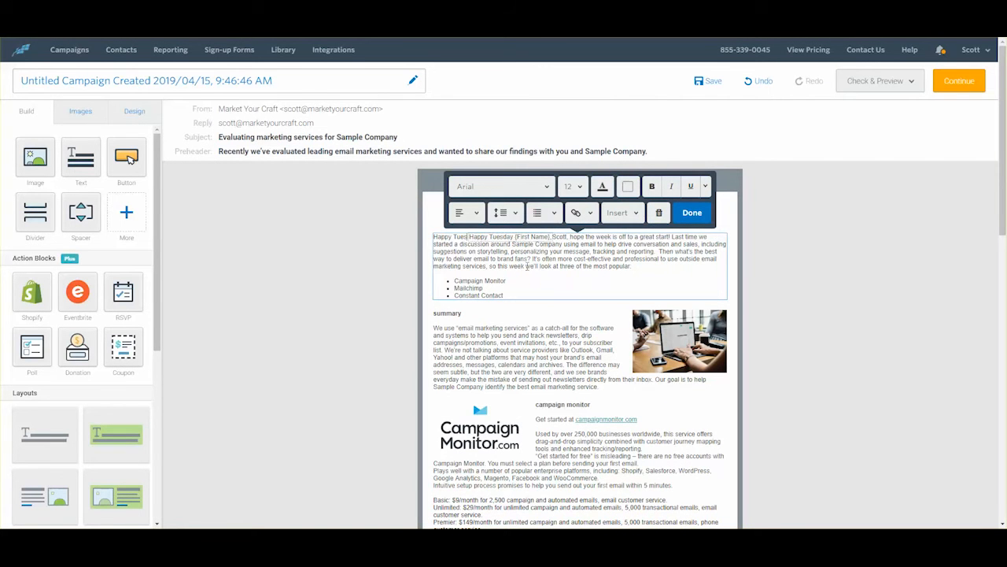
pyautogui.press('BackSpace')
pyautogui.press('BackSpace')
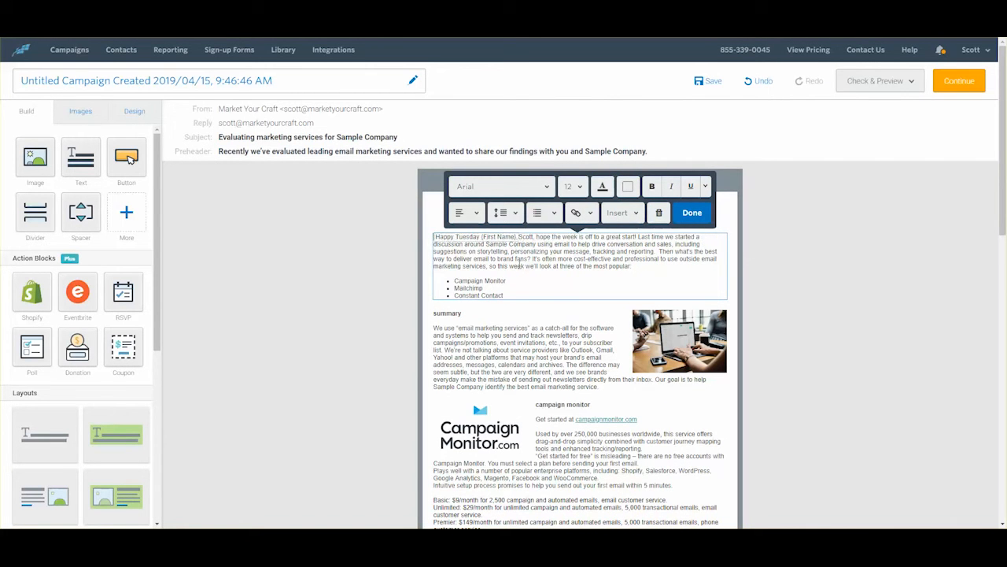
pyautogui.press('Delete')
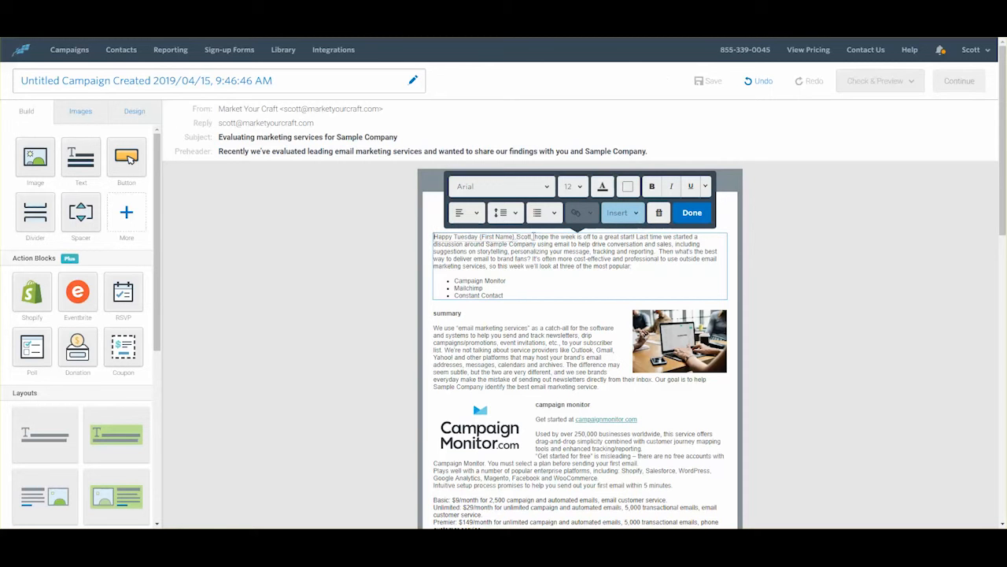
pyautogui.press('BackSpace')
pyautogui.press('BackSpace')
pyautogui.press('BackSpace')
pyautogui.press('BackSpace')
pyautogui.press('BackSpace')
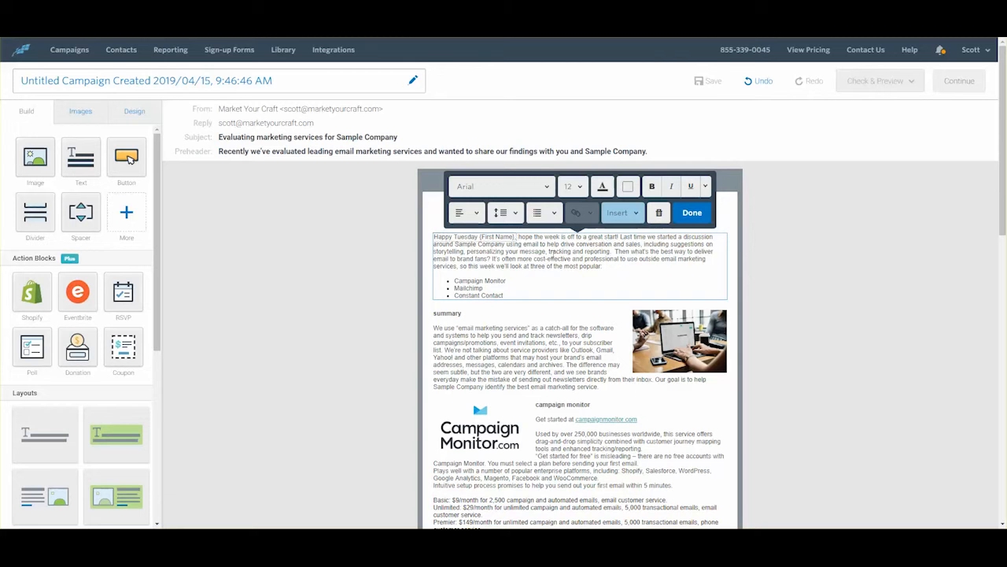
pyautogui.press('BackSpace')
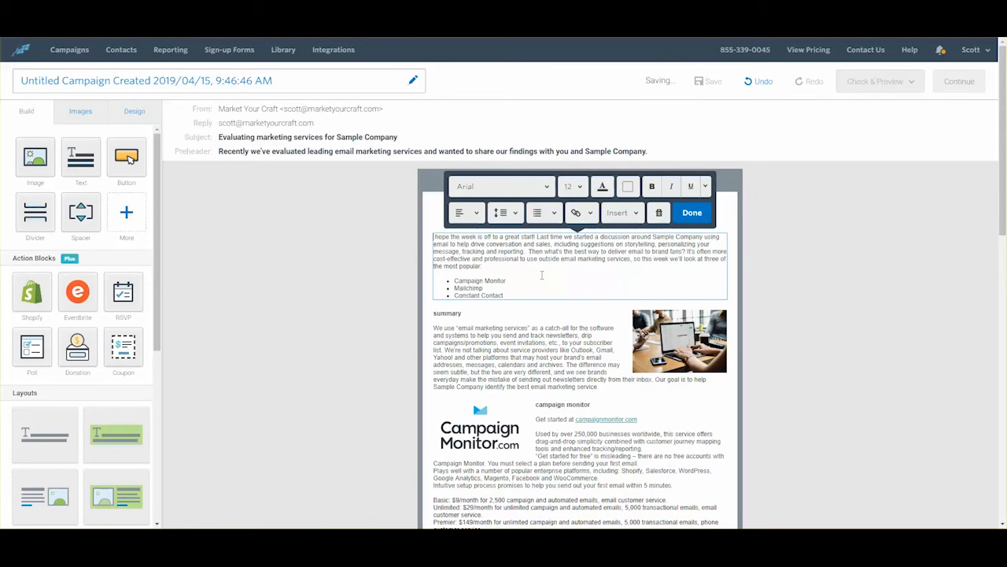
pyautogui.hotkey('ctrl', 'z')
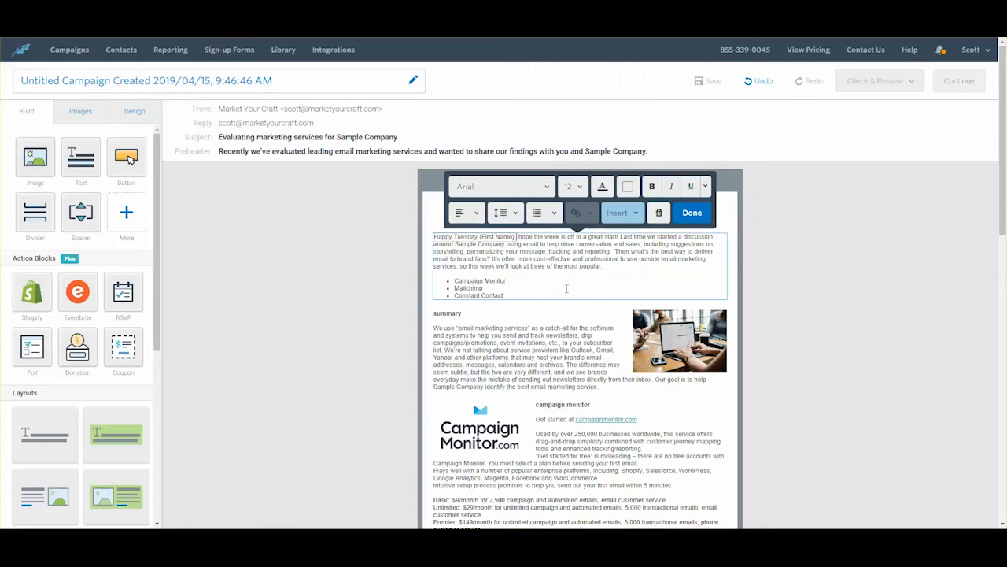
# Step: Finish editing the intro text block and move down the email
pyautogui.click(691, 213)
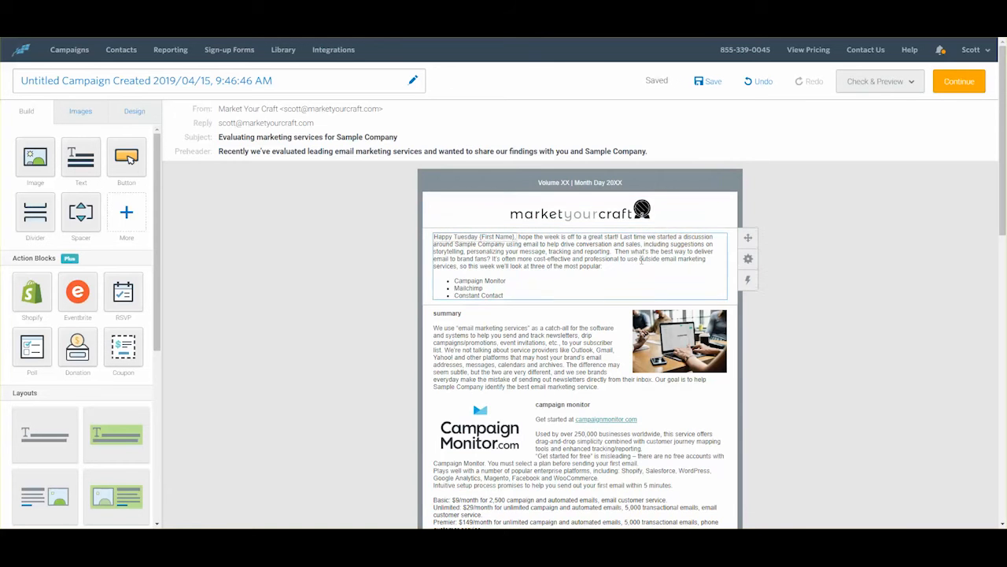
pyautogui.scroll(-2, 642, 260)
pyautogui.scroll(-10, 642, 260)
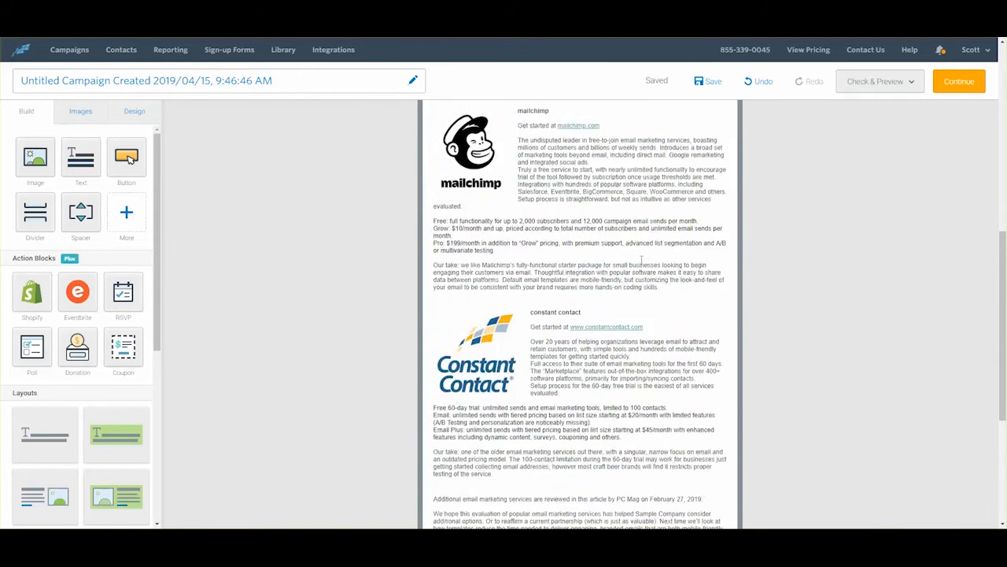
pyautogui.scroll(-4, 642, 259)
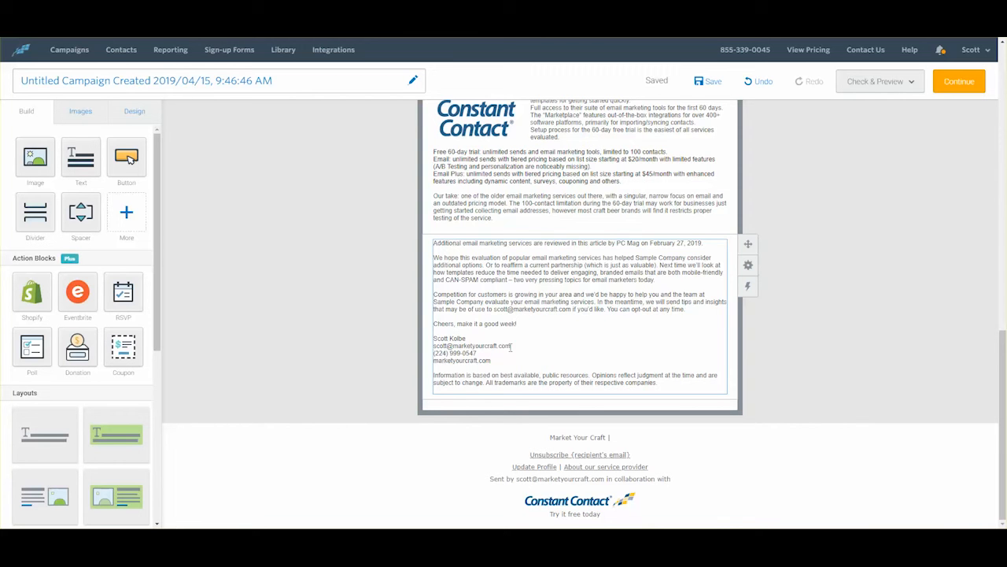
# Step: Turn the signature's email address into an email link to that address
pyautogui.moveTo(511, 347); pyautogui.dragTo(433, 347)
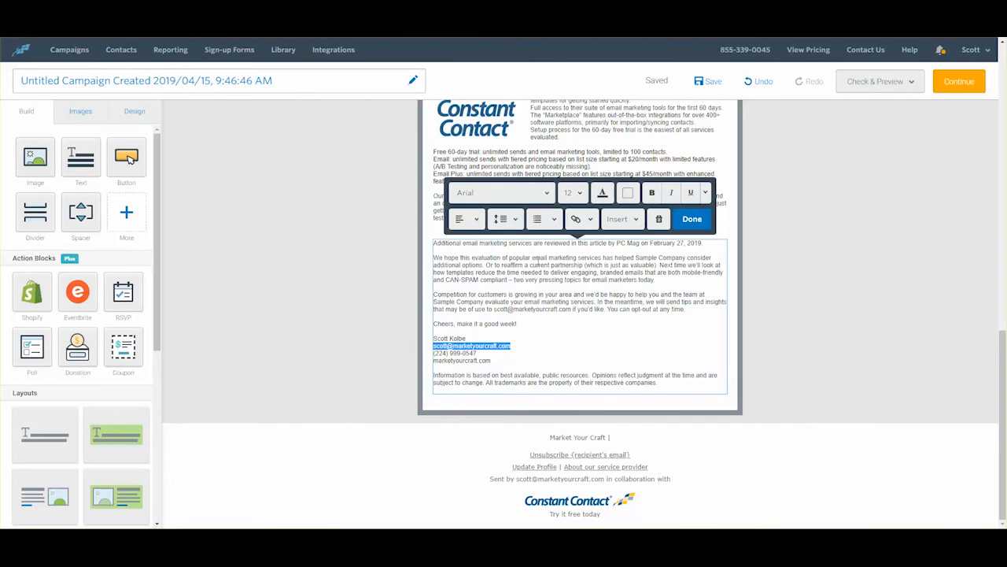
pyautogui.click(591, 219)
pyautogui.click(576, 265)
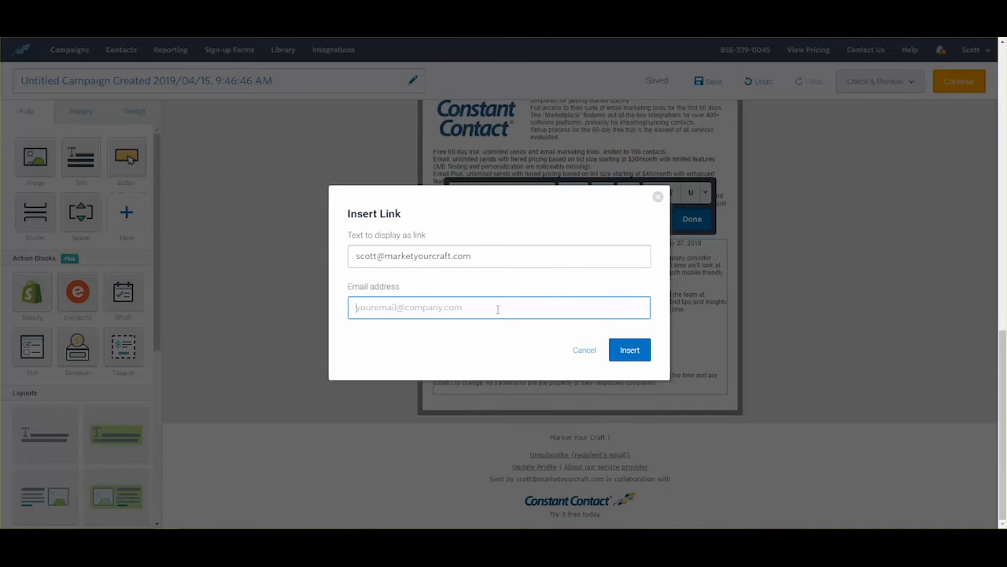
pyautogui.click(632, 349)
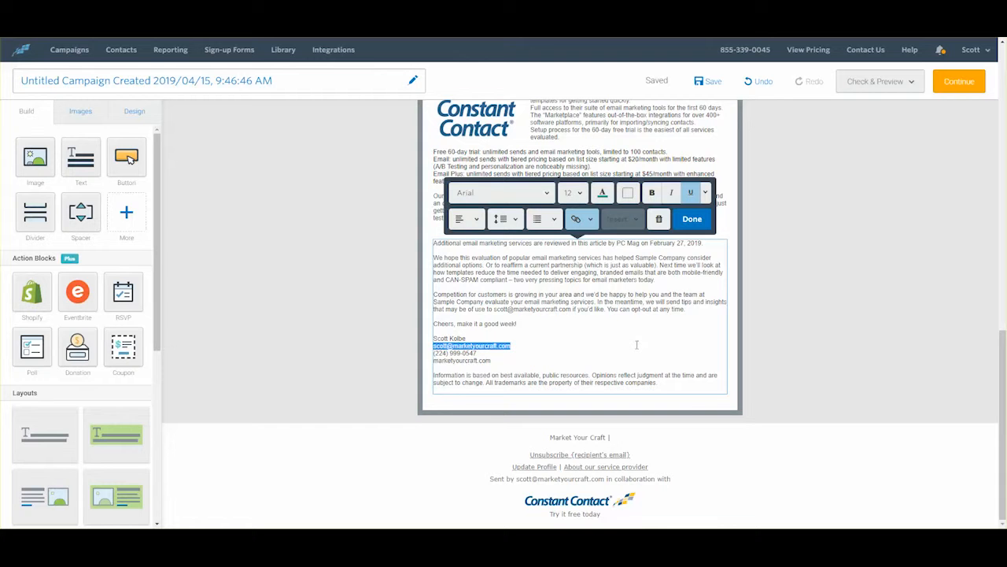
pyautogui.moveTo(492, 360); pyautogui.dragTo(433, 360)
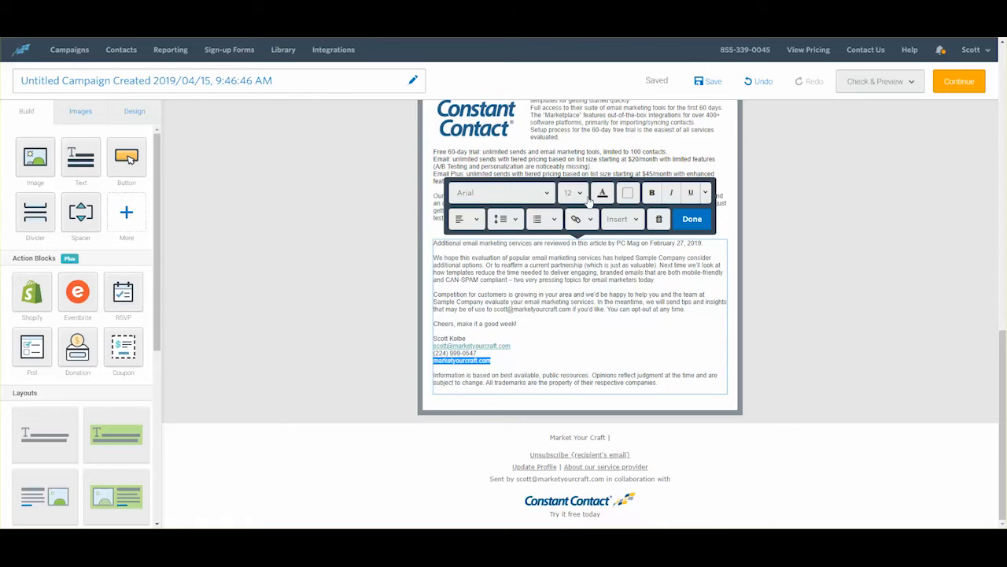
pyautogui.click(584, 222)
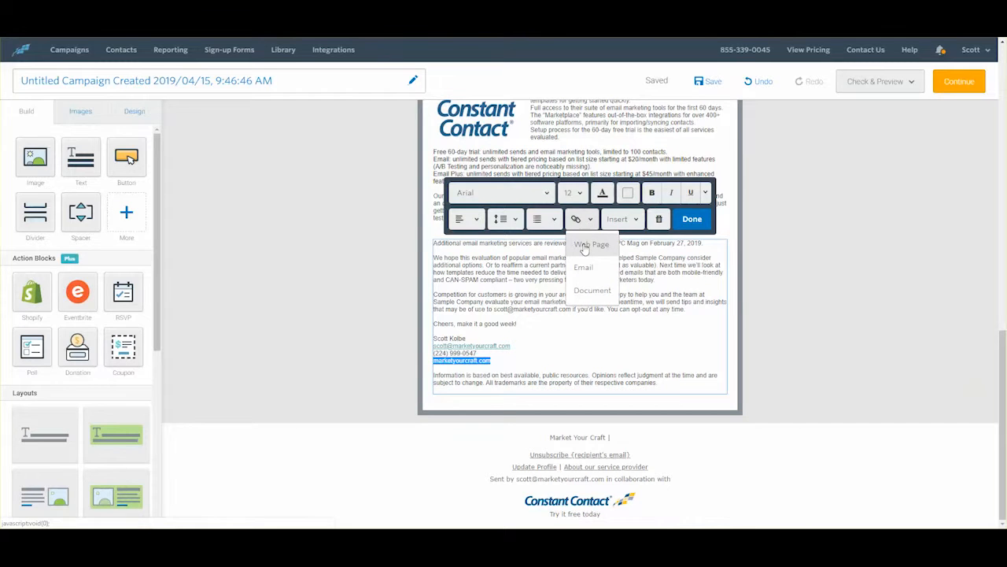
pyautogui.click(587, 245)
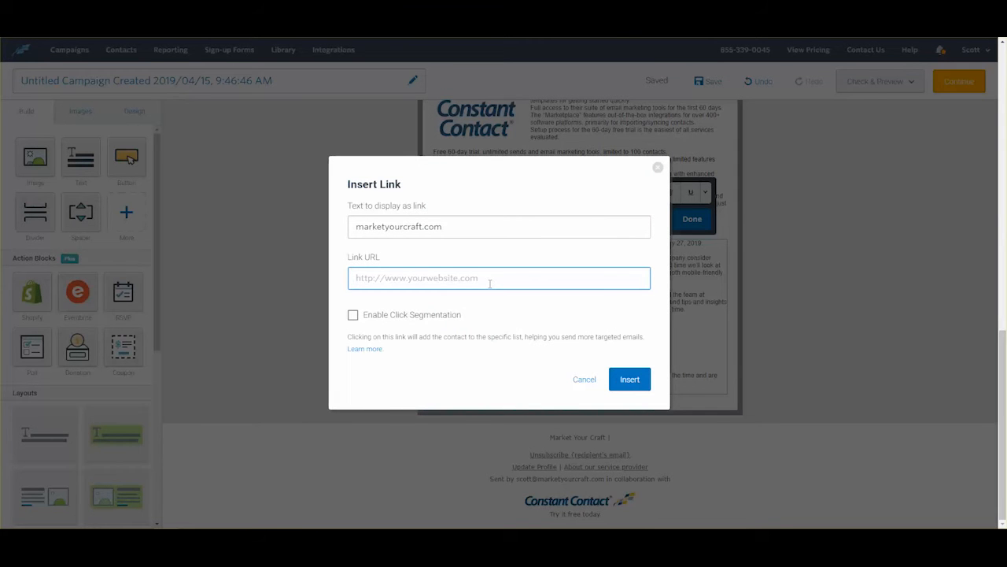
pyautogui.write('https://')
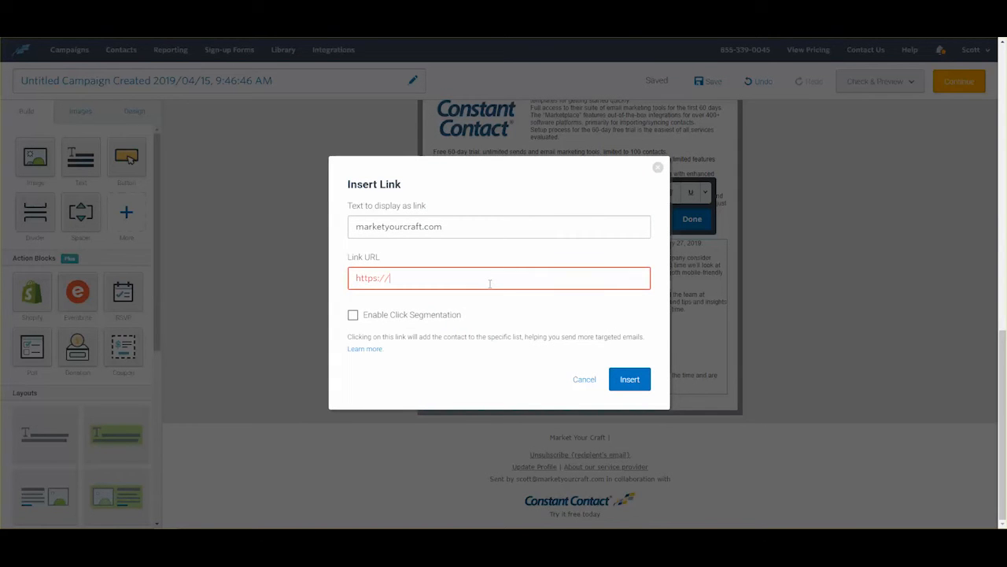
pyautogui.write('marketyourcra')
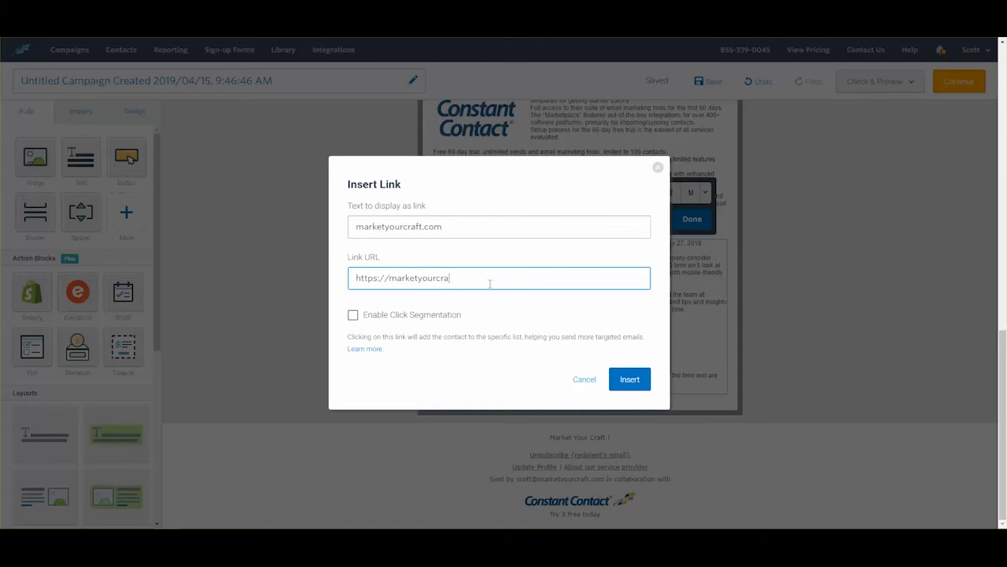
pyautogui.write('ft.com')
pyautogui.click(630, 379)
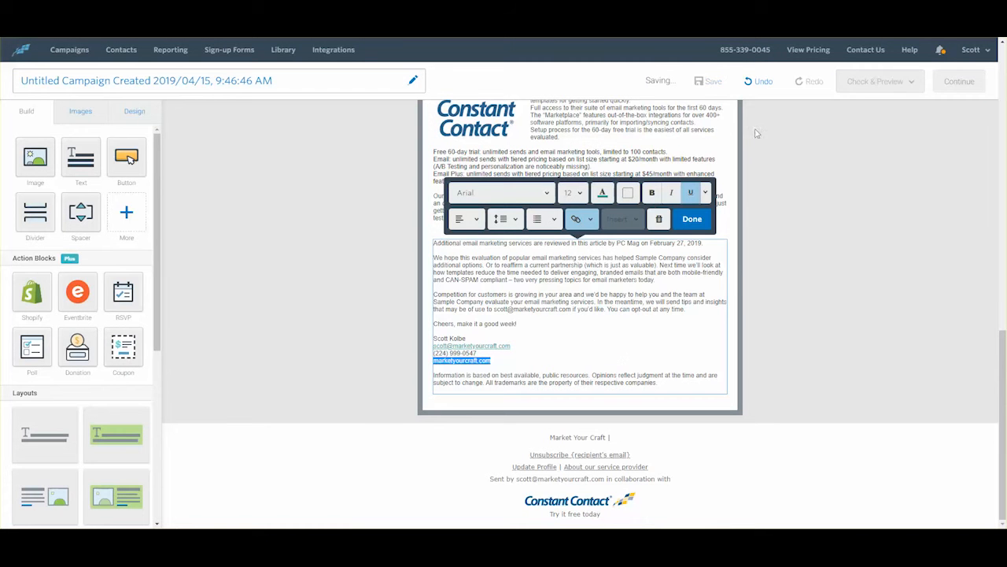
# Step: Bold the Constant Contact plan names Email, Free 60-day trial and Email Plus
pyautogui.click(632, 344)
pyautogui.scroll(1, 632, 344)
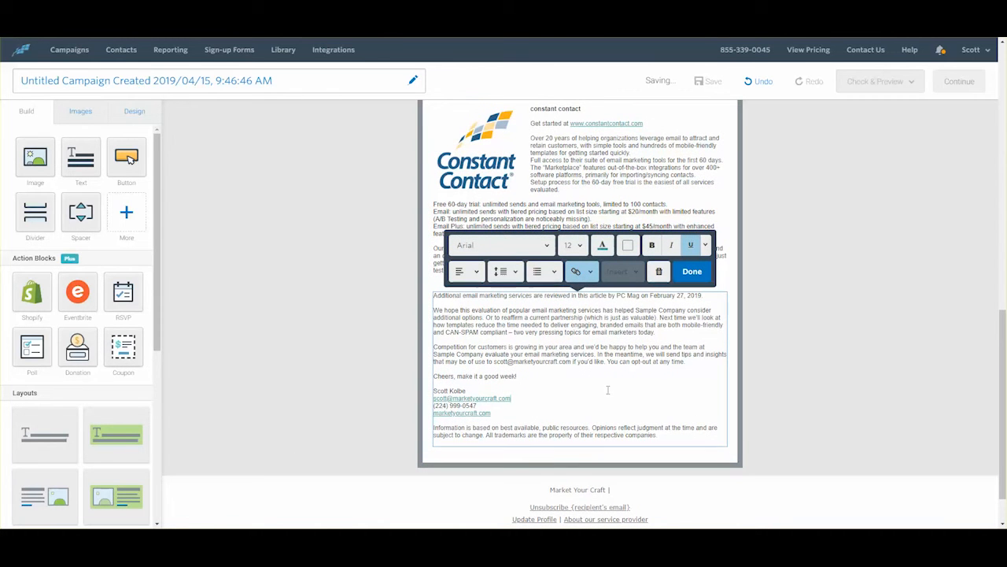
pyautogui.scroll(1, 591, 371)
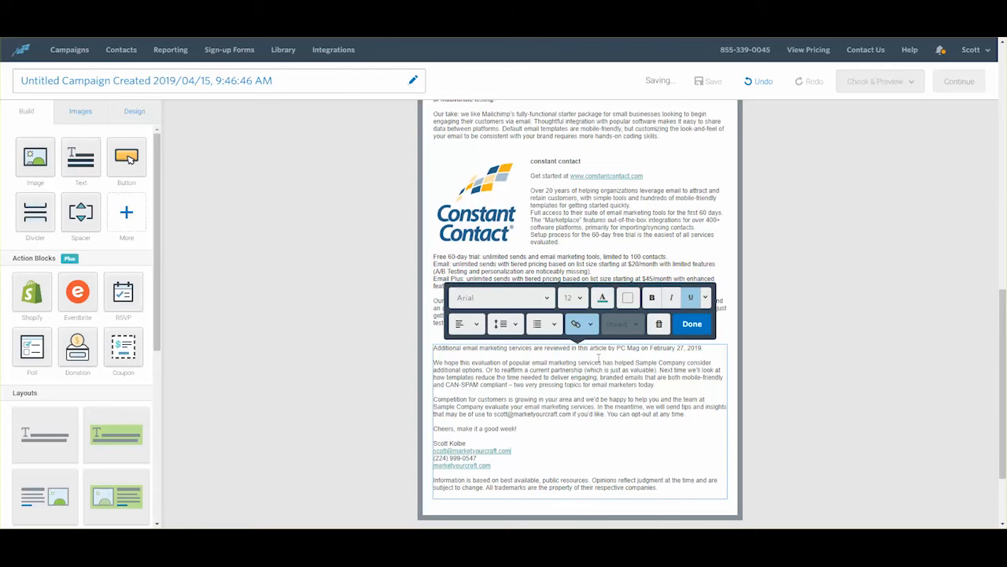
pyautogui.scroll(2, 630, 347)
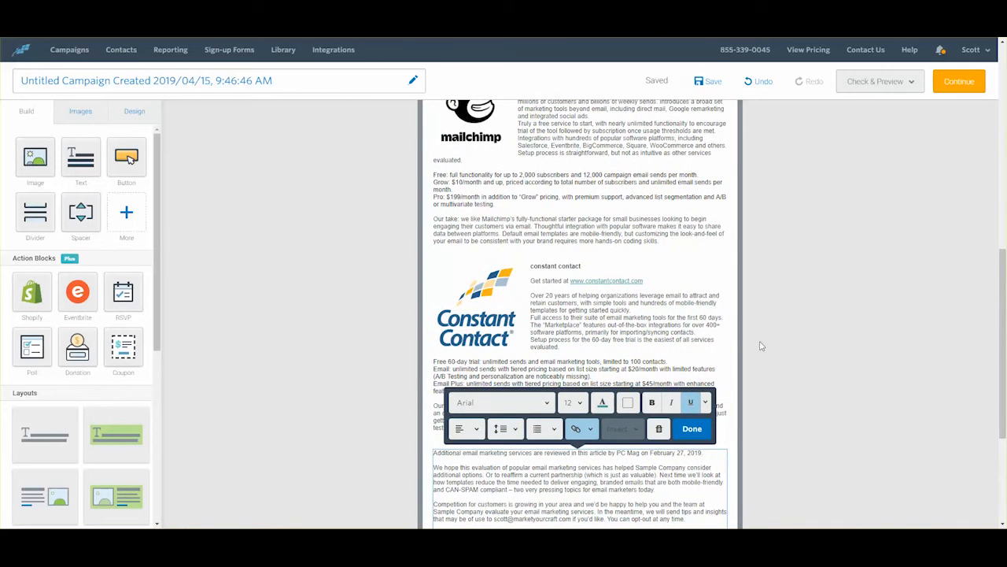
pyautogui.click(784, 333)
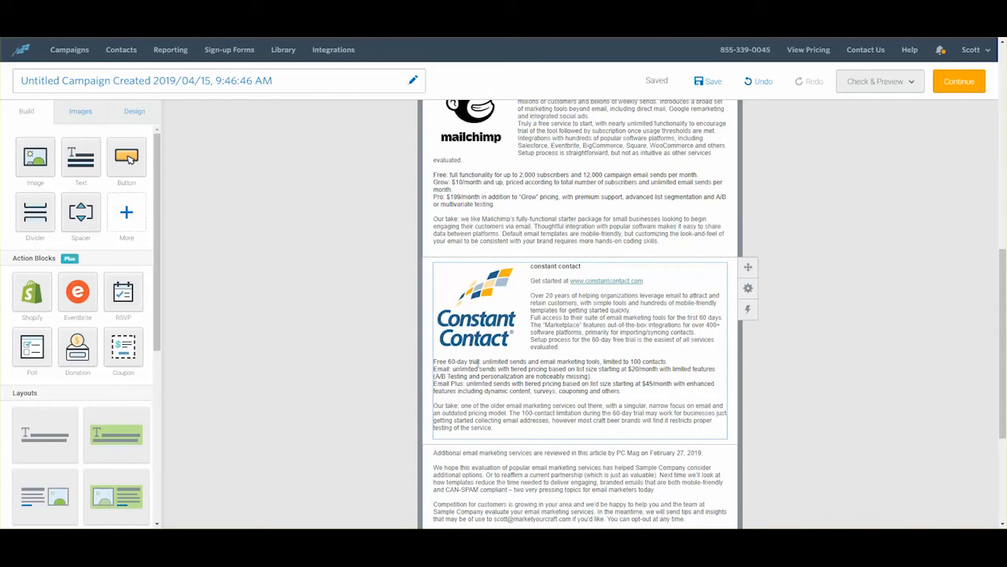
pyautogui.moveTo(481, 362); pyautogui.dragTo(434, 362)
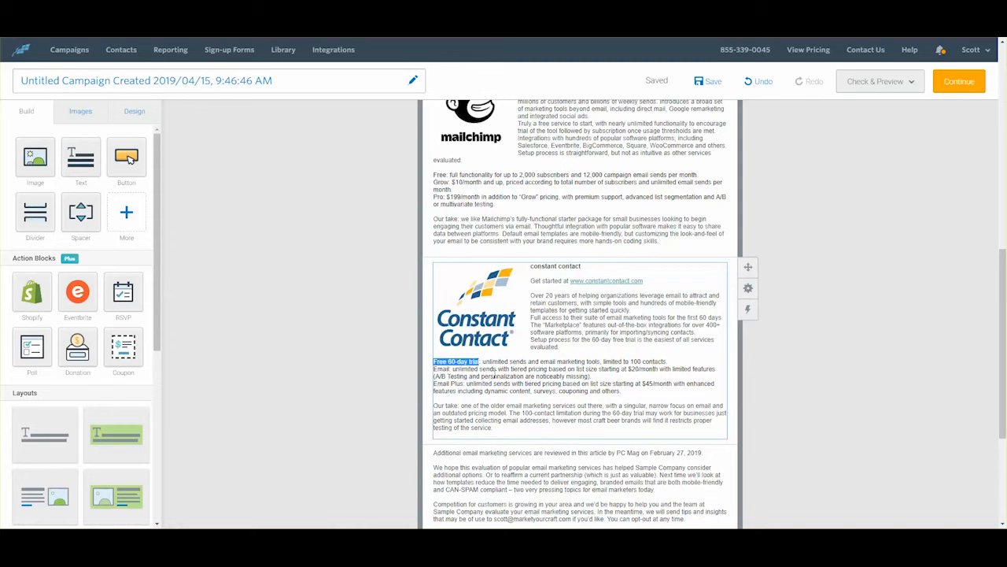
pyautogui.doubleClick(442, 369)
pyautogui.hotkey('ctrl', 'b')
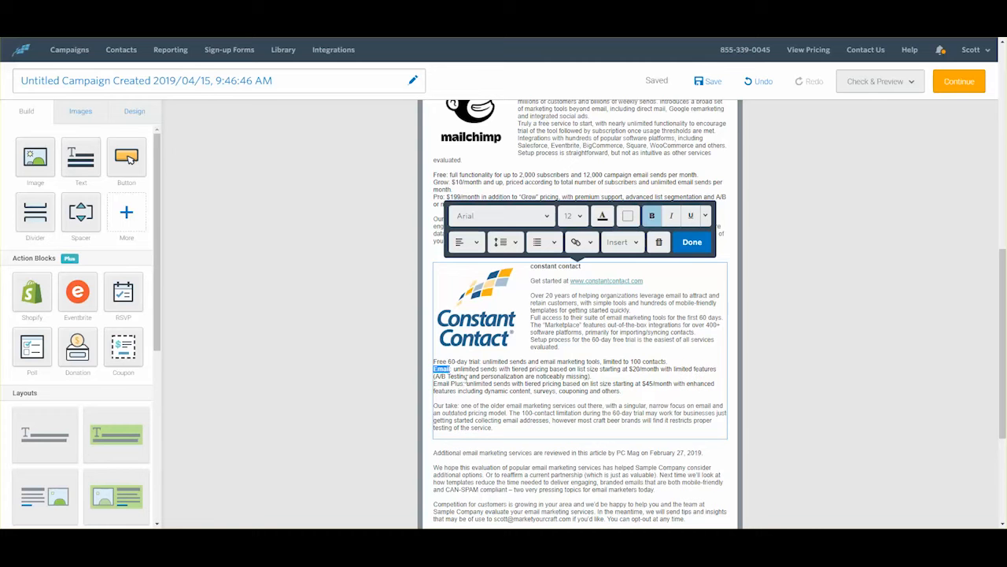
pyautogui.click(470, 362)
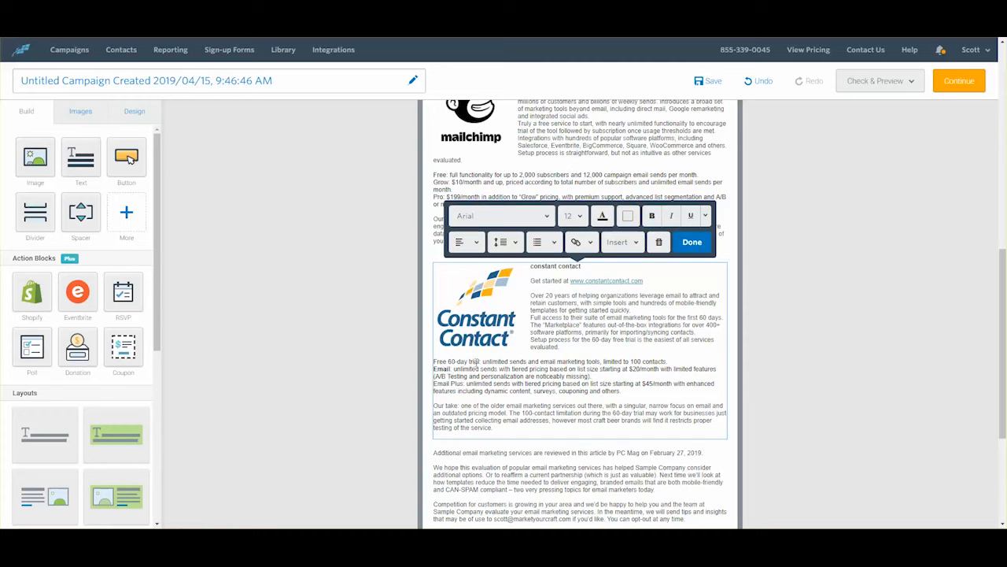
pyautogui.moveTo(481, 362); pyautogui.dragTo(433, 362)
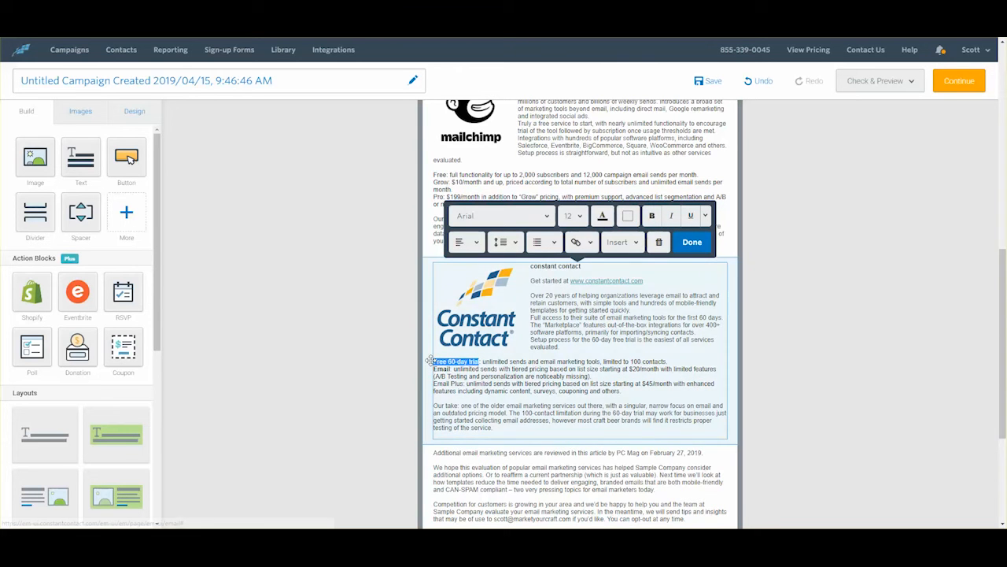
pyautogui.hotkey('ctrl', 'b')
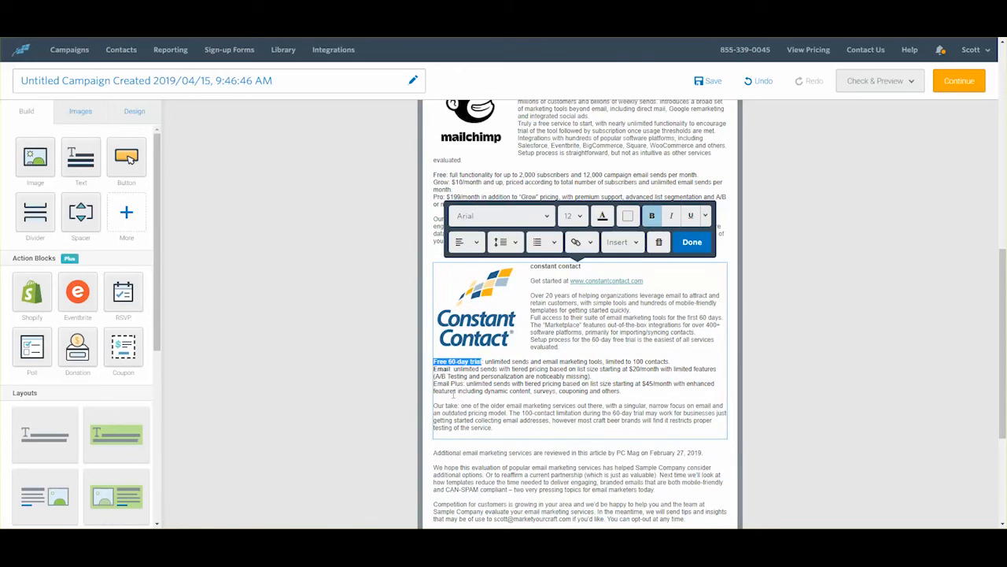
pyautogui.click(486, 384)
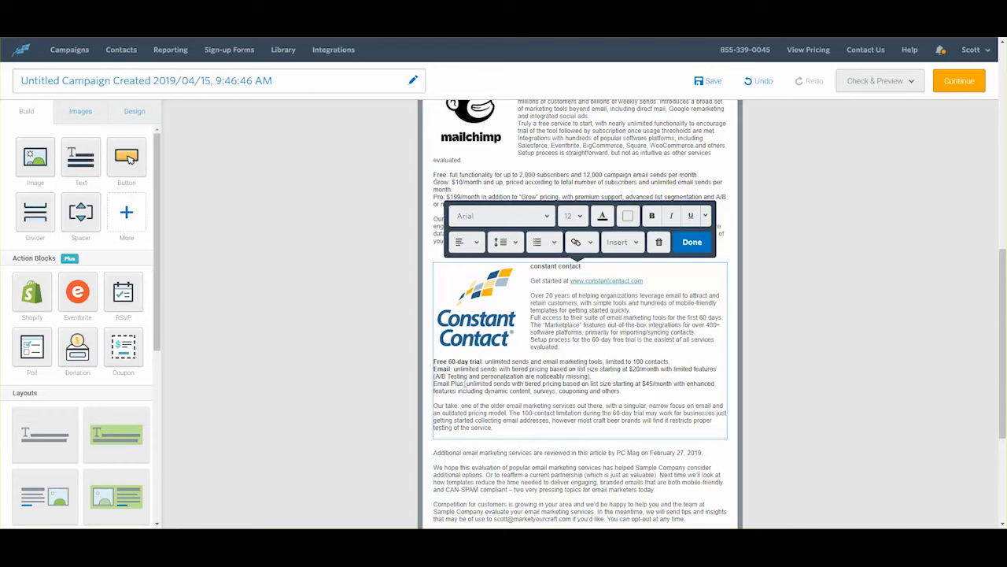
pyautogui.moveTo(464, 384); pyautogui.dragTo(433, 384)
pyautogui.hotkey('ctrl', 'b')
# Step: Bold Mailchimp's plan names Free, Grow and Pro
pyautogui.scroll(3, 562, 408)
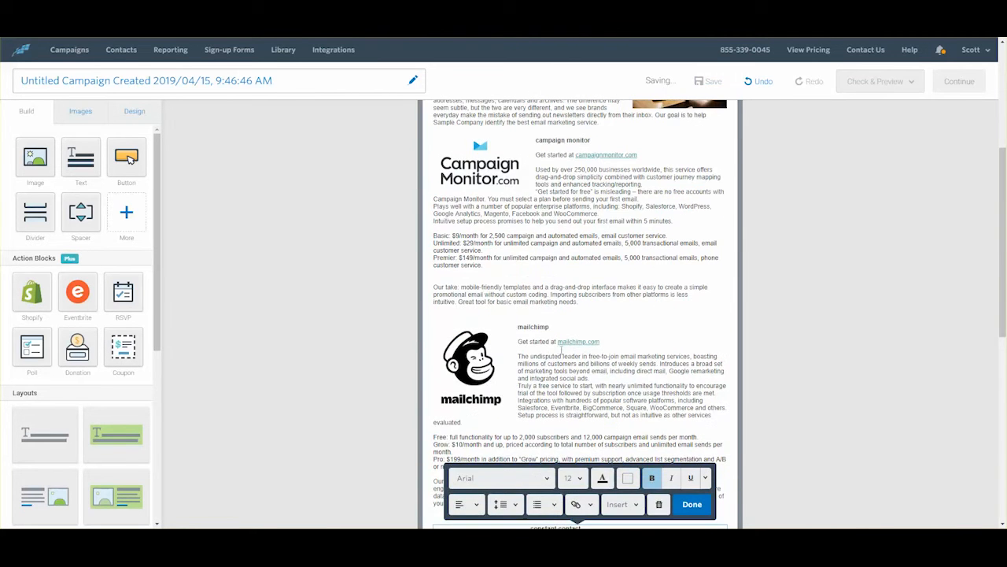
pyautogui.scroll(-3, 579, 366)
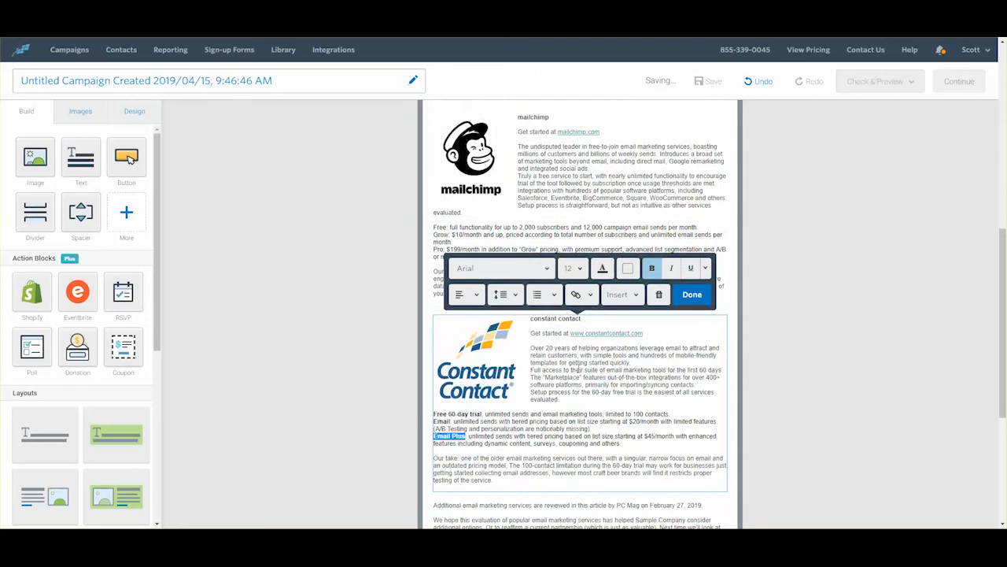
pyautogui.doubleClick(439, 227)
pyautogui.hotkey('ctrl', 'b')
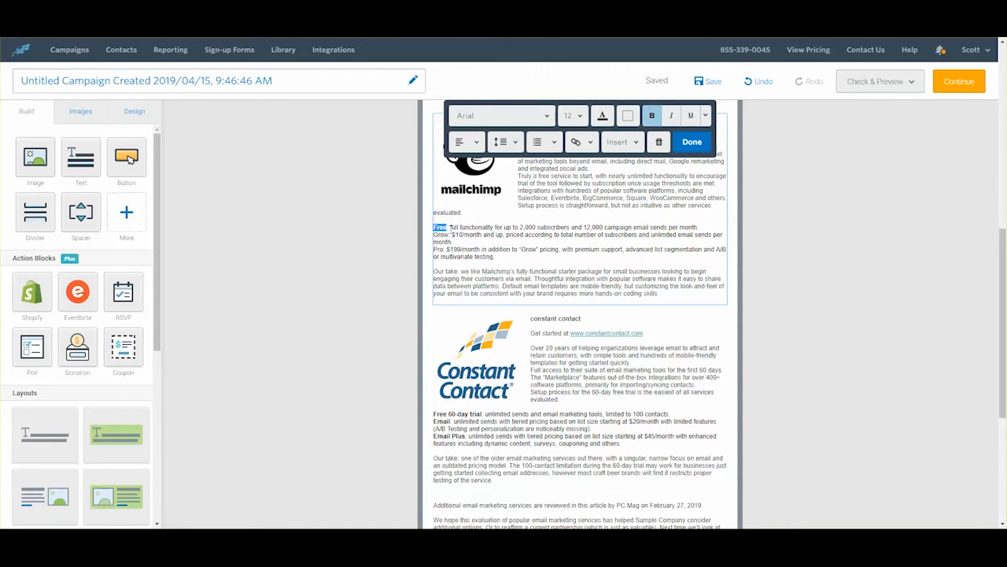
pyautogui.doubleClick(443, 236)
pyautogui.hotkey('ctrl', 'b')
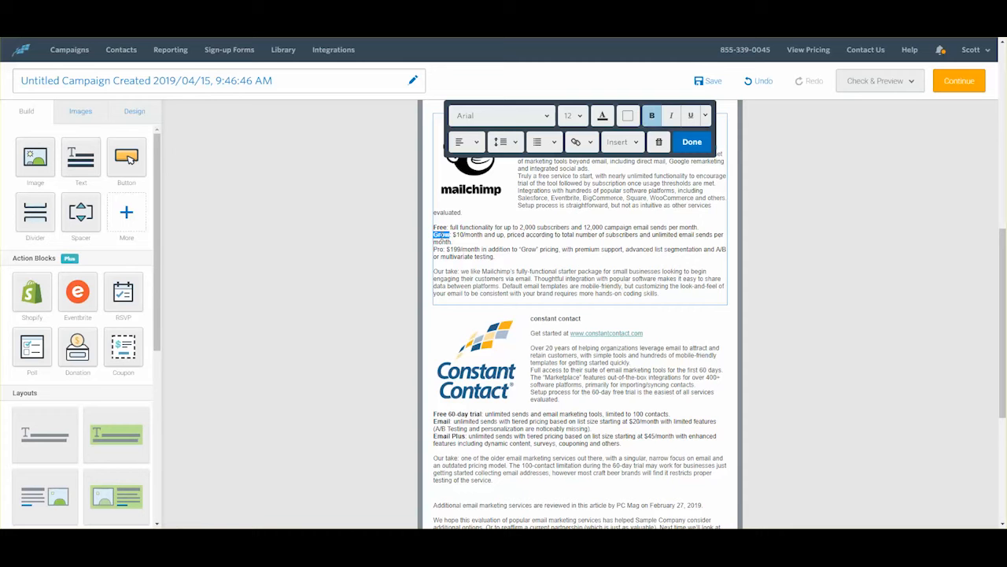
pyautogui.doubleClick(439, 250)
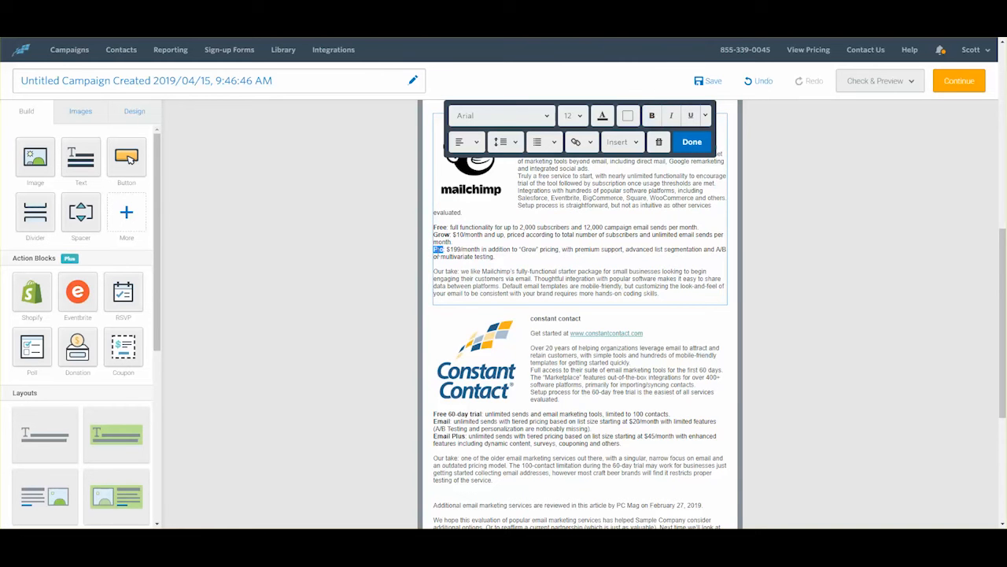
pyautogui.hotkey('ctrl', 'b')
# Step: Bold Campaign Monitor's plan names Basic, Unlimited and Premier
pyautogui.scroll(3, 577, 324)
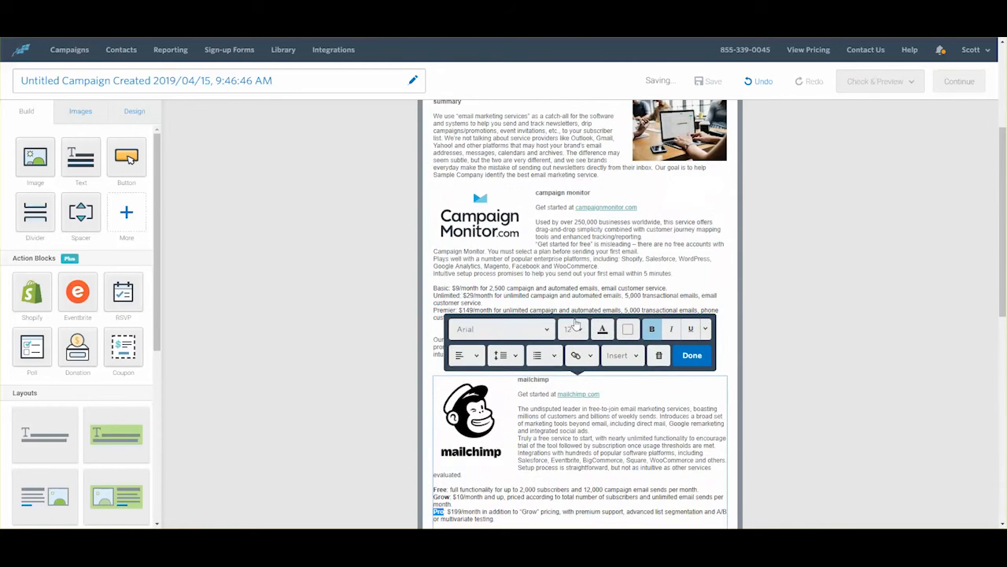
pyautogui.scroll(1, 577, 324)
pyautogui.doubleClick(441, 340)
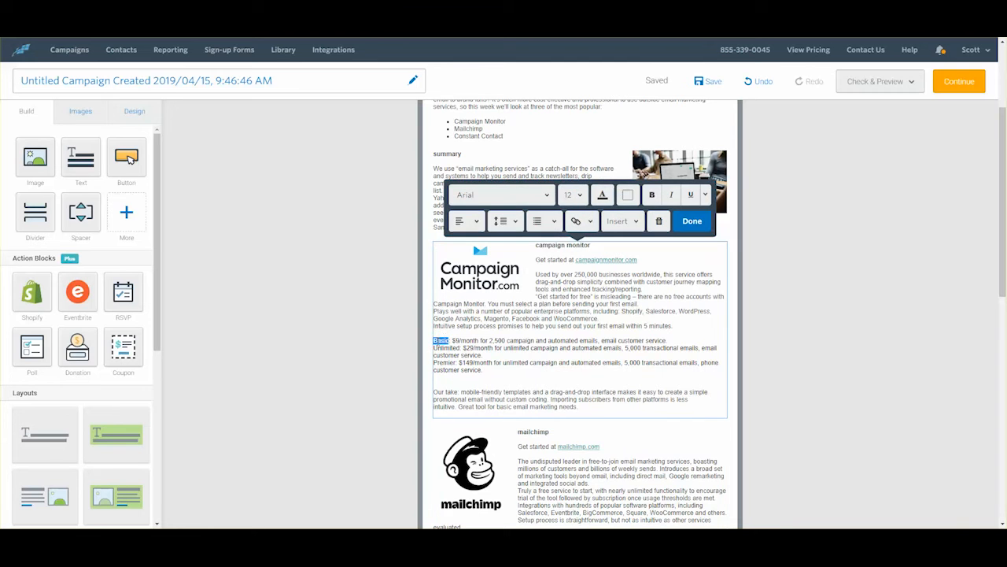
pyautogui.hotkey('ctrl', 'b')
pyautogui.click(443, 347)
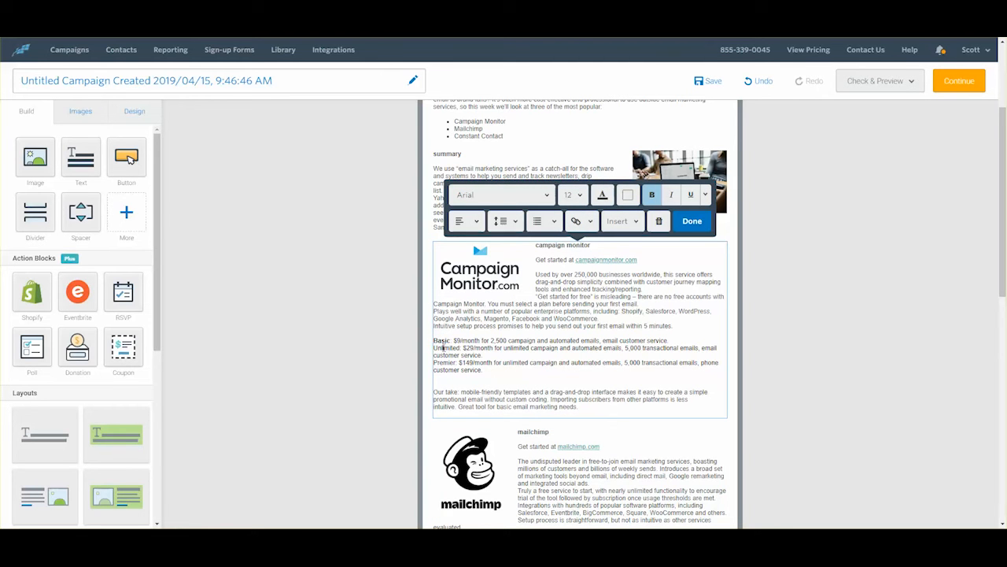
pyautogui.doubleClick(443, 347)
pyautogui.hotkey('ctrl', 'b')
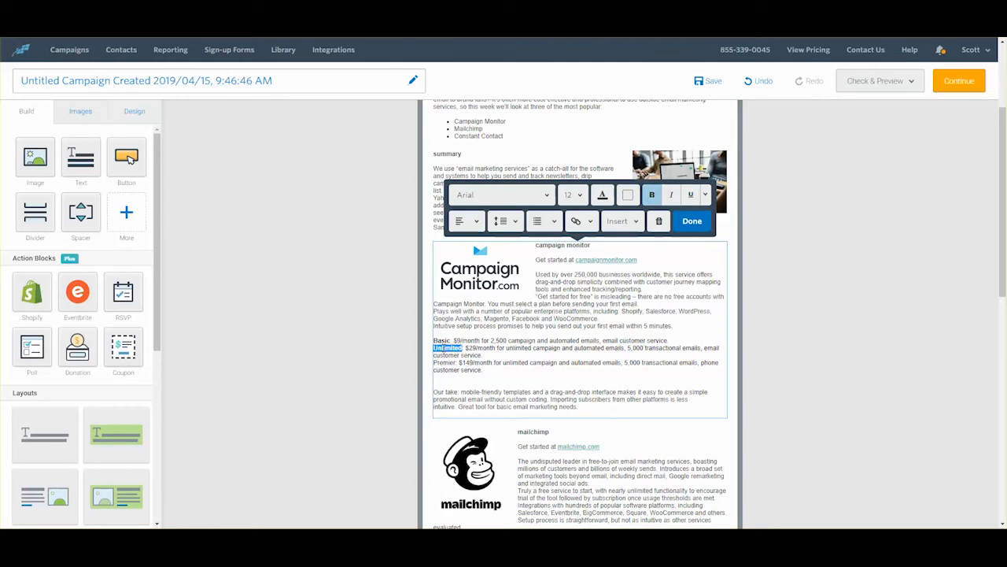
pyautogui.doubleClick(445, 362)
pyautogui.hotkey('ctrl', 'b')
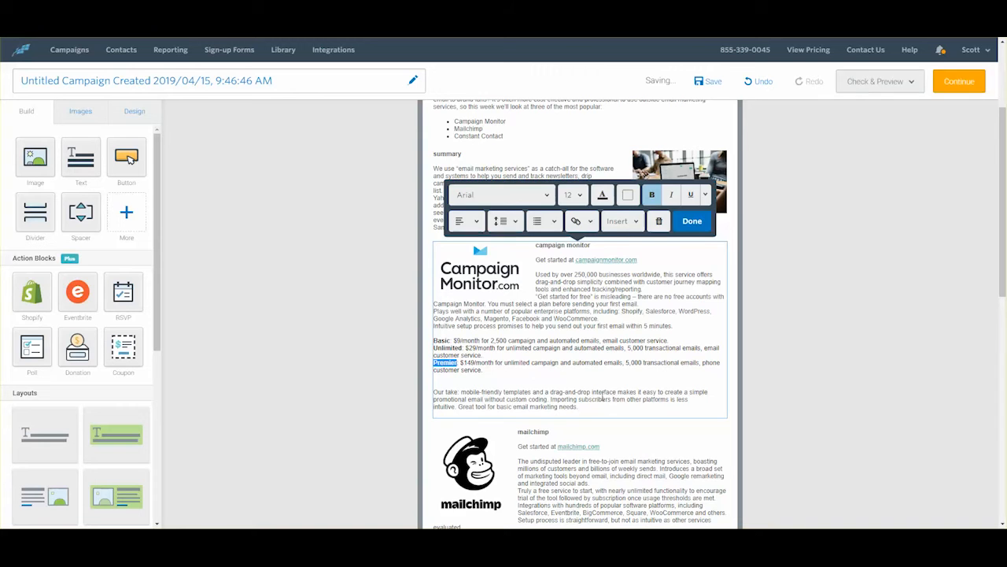
pyautogui.scroll(3, 602, 397)
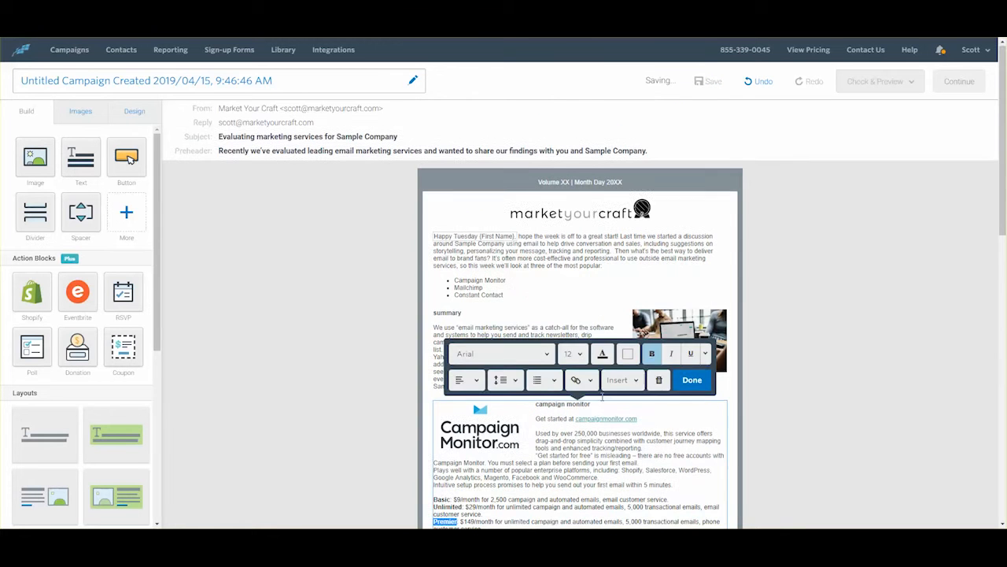
# Step: Run Check for errors on the newsletter
pyautogui.click(798, 292)
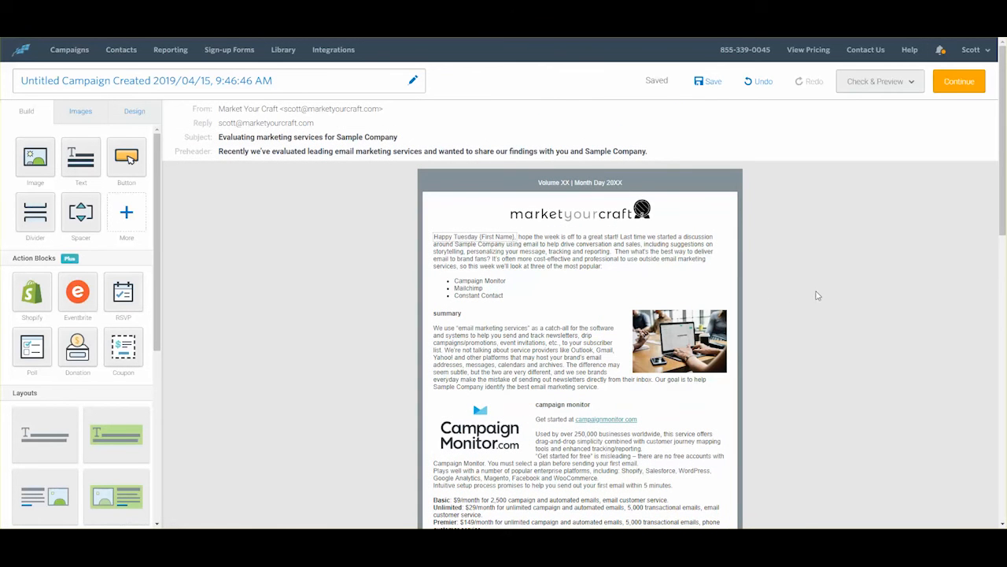
pyautogui.click(882, 84)
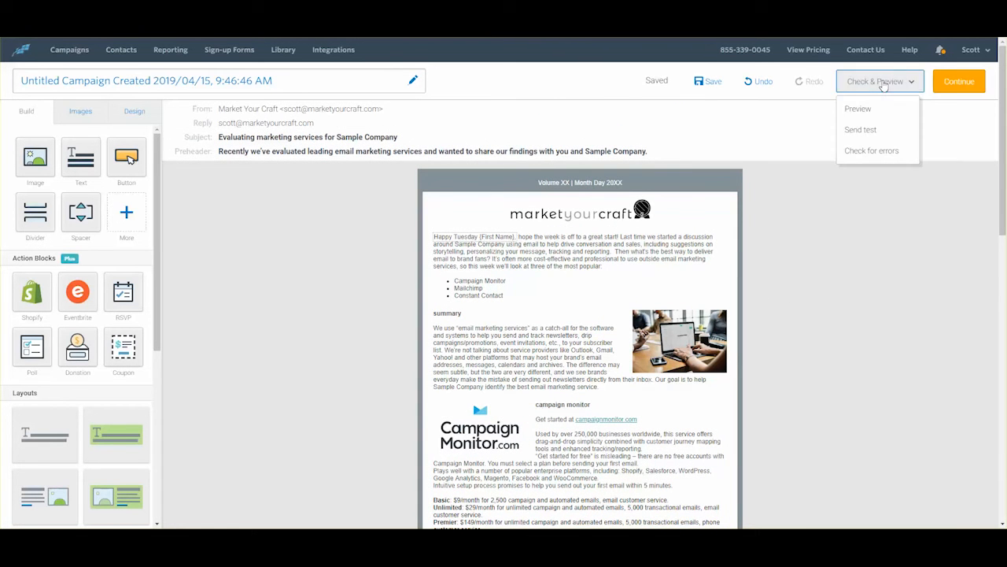
pyautogui.click(871, 152)
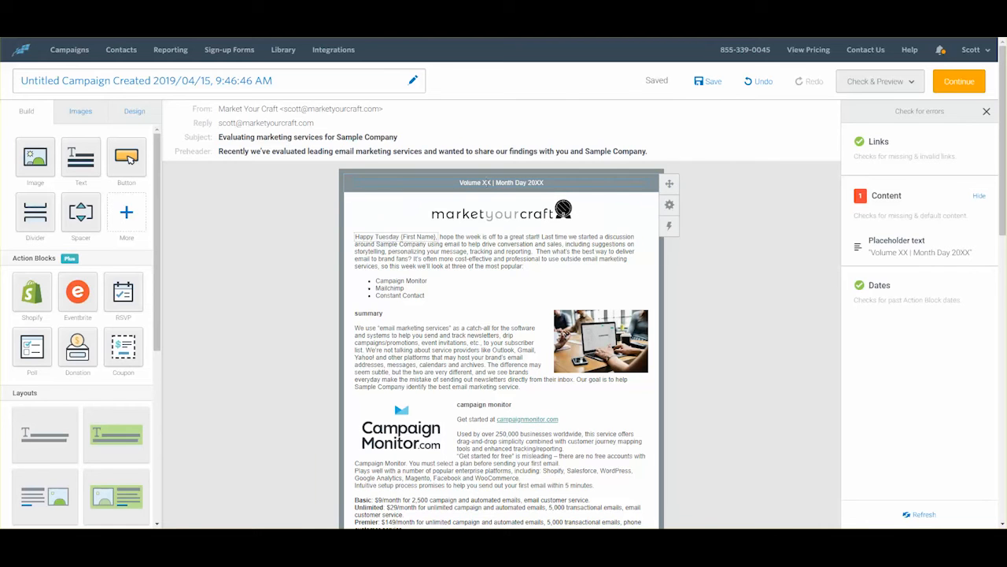
# Step: Change the header to 'Volume 5 | April 2, 2019' and close the error-check results
pyautogui.click(483, 182)
pyautogui.doubleClick(485, 182)
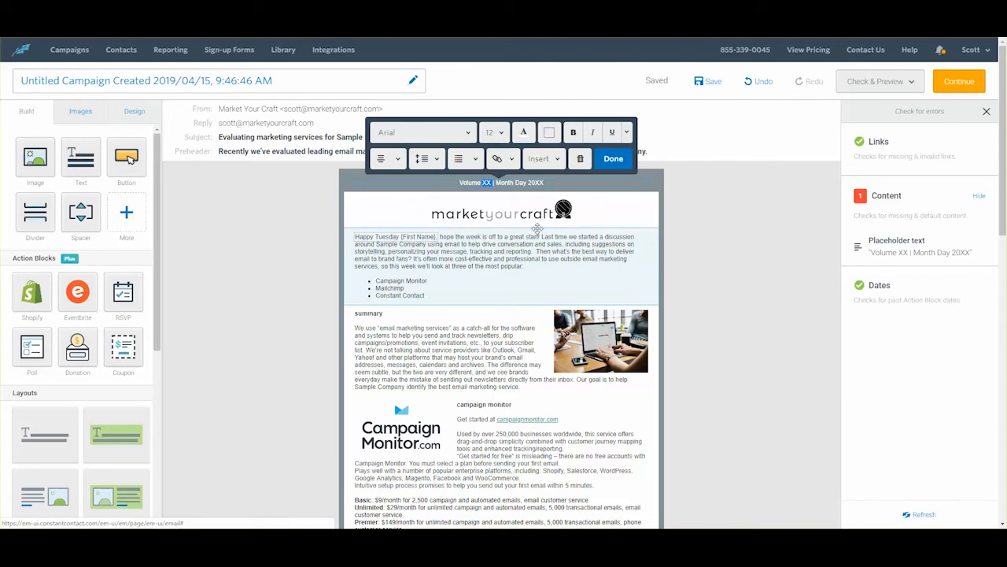
pyautogui.write('5')
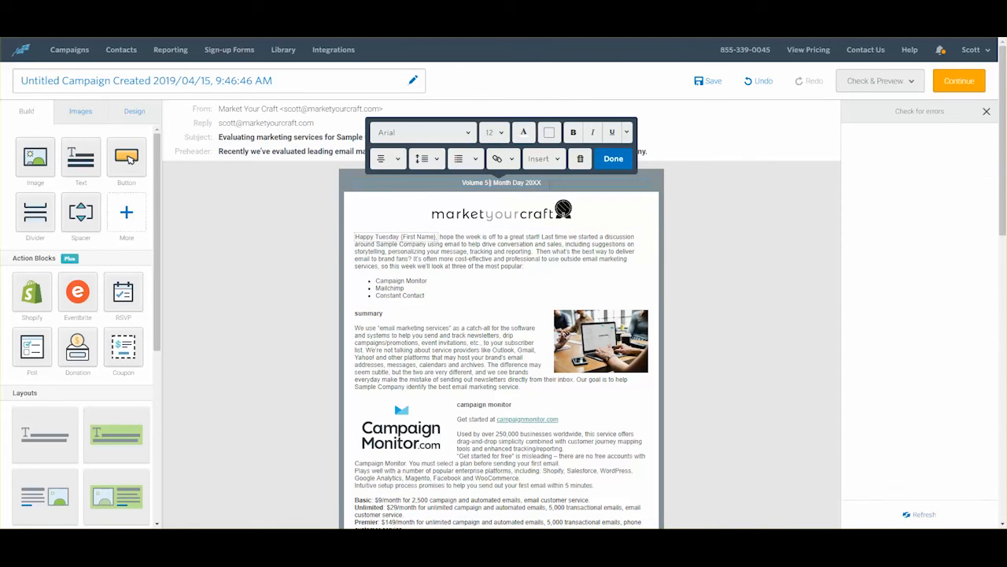
pyautogui.moveTo(543, 183); pyautogui.dragTo(494, 183)
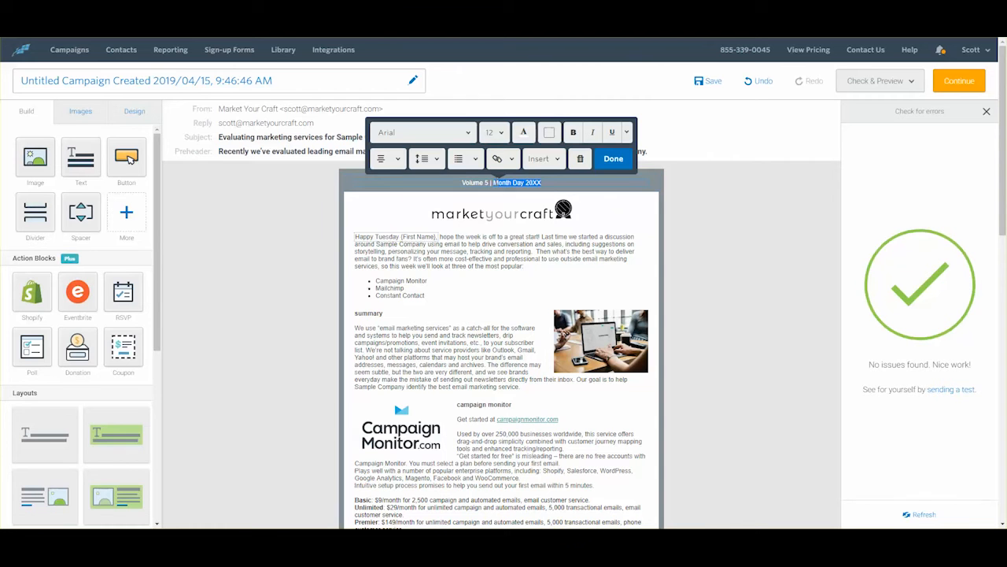
pyautogui.write('April 2, 2019')
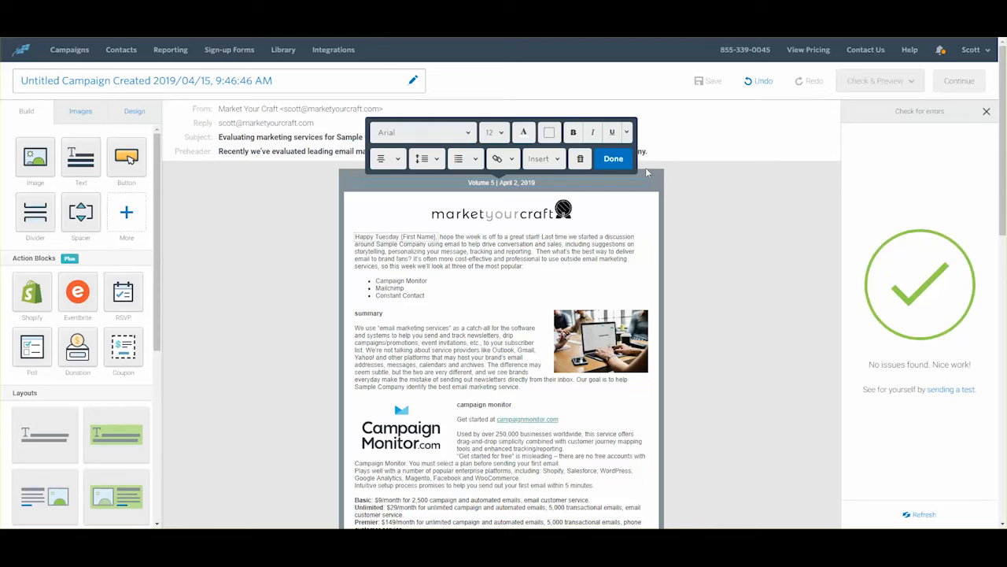
pyautogui.click(613, 159)
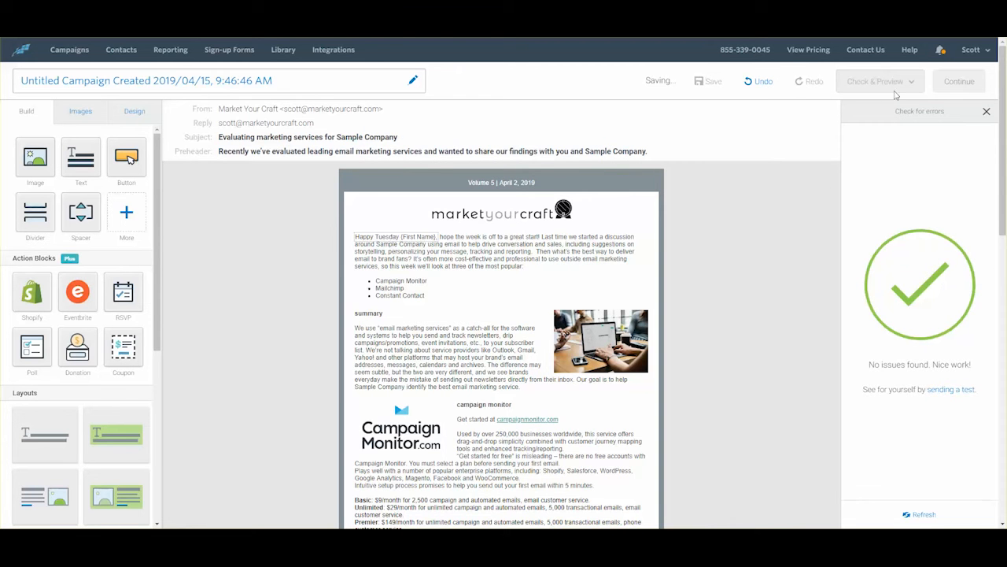
pyautogui.click(987, 111)
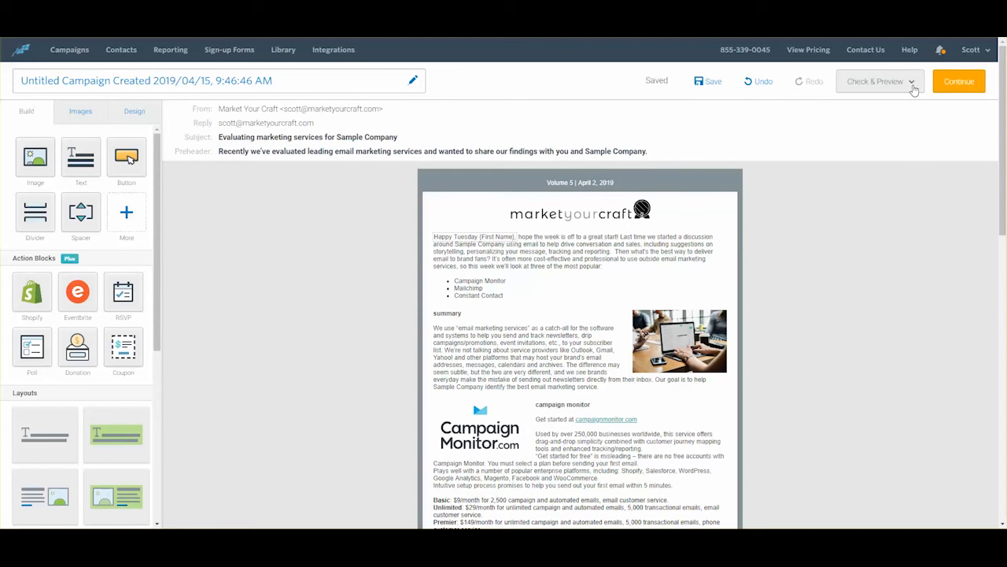
# Step: Open the Send test preview showing the newsletter beside the test-email form
pyautogui.click(912, 83)
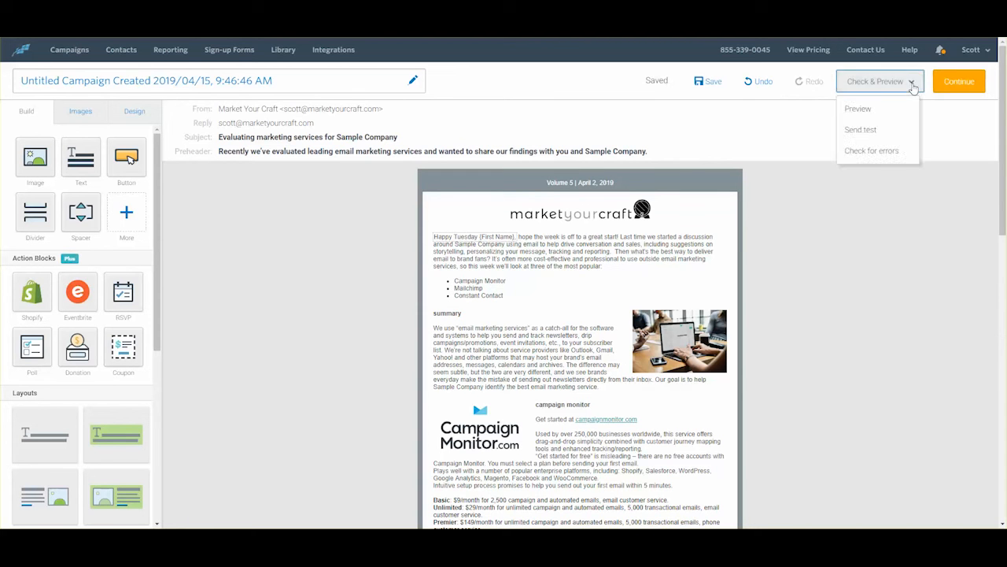
pyautogui.click(864, 131)
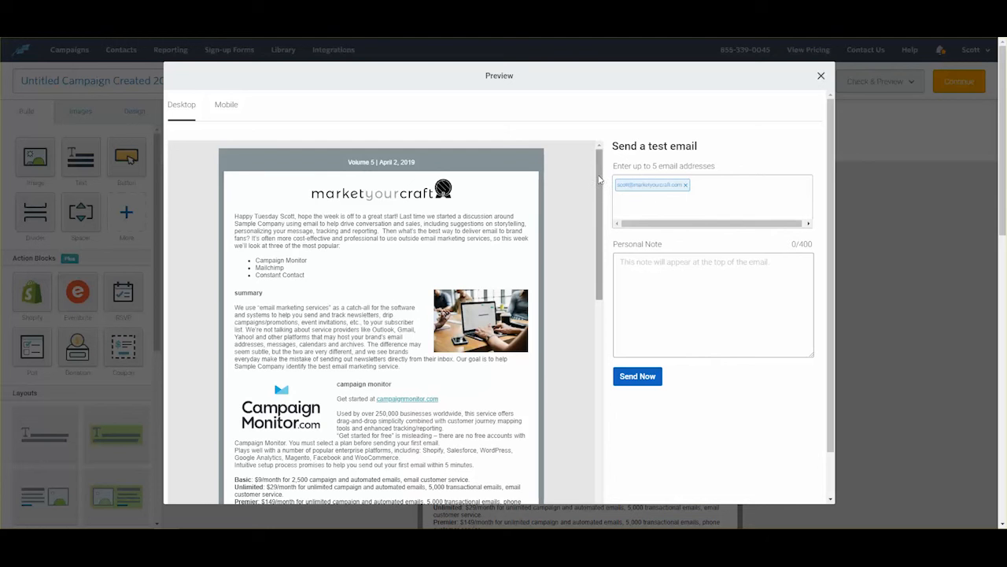
pyautogui.moveTo(599, 180); pyautogui.dragTo(603, 157)
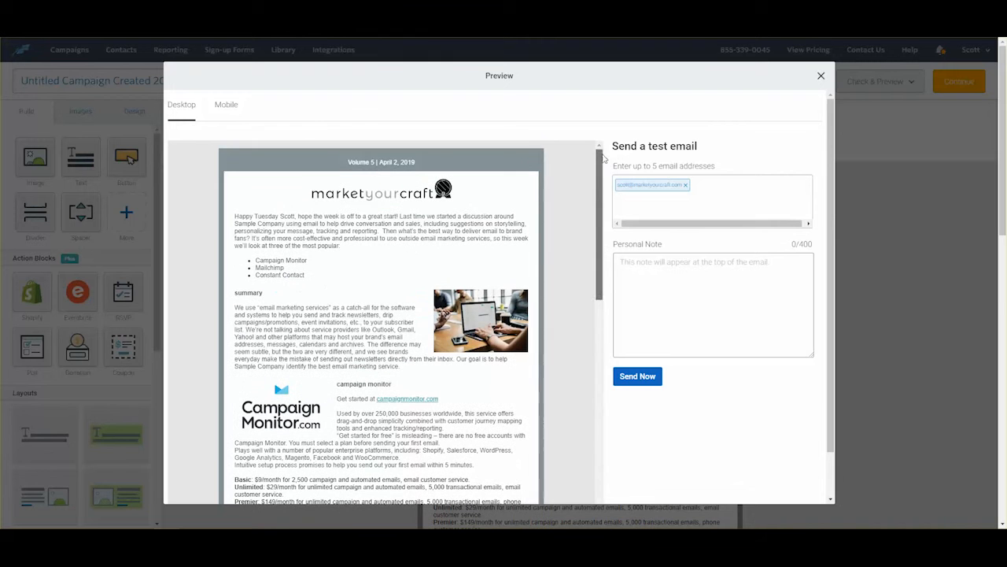
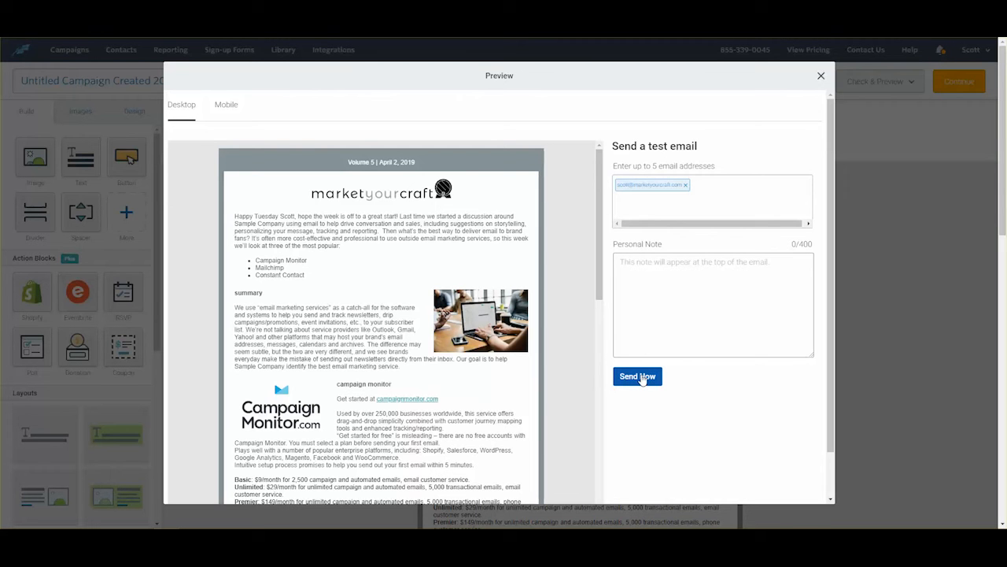
# Step: Send the test copy of the newsletter from the Preview's test-email panel
pyautogui.click(642, 378)
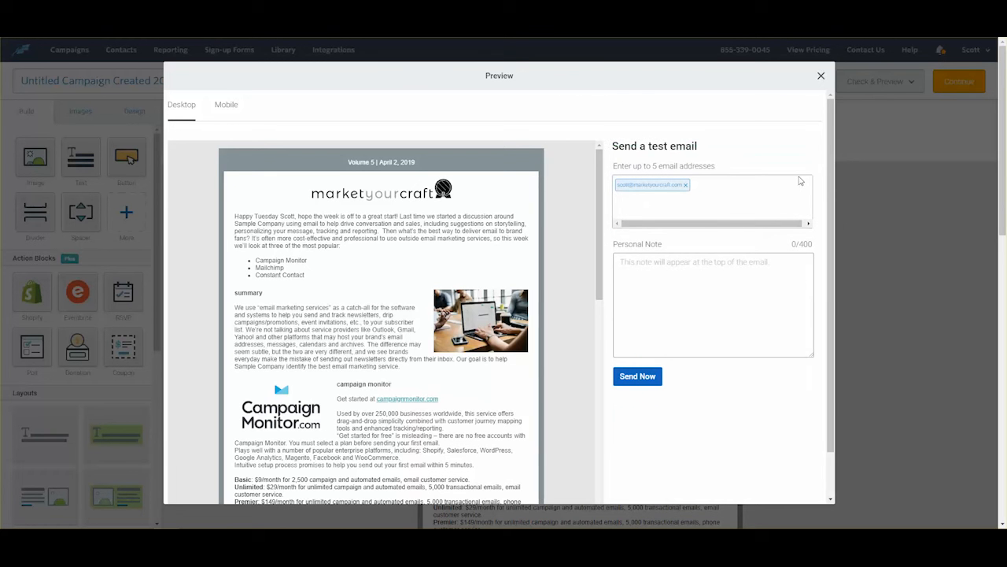
# Step: Back in the editor, set the summary and campaign monitor headings to font size 20
pyautogui.click(821, 78)
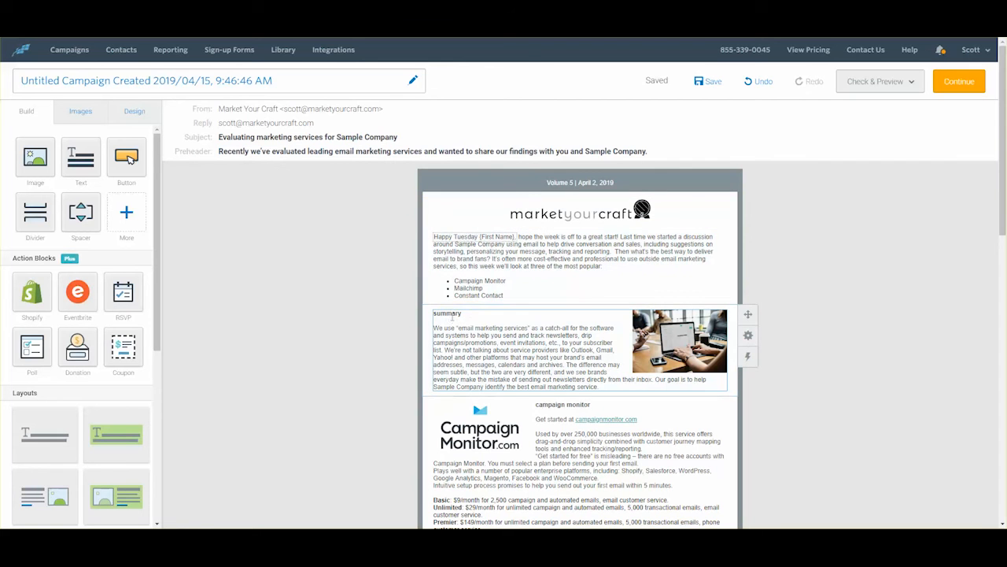
pyautogui.doubleClick(450, 313)
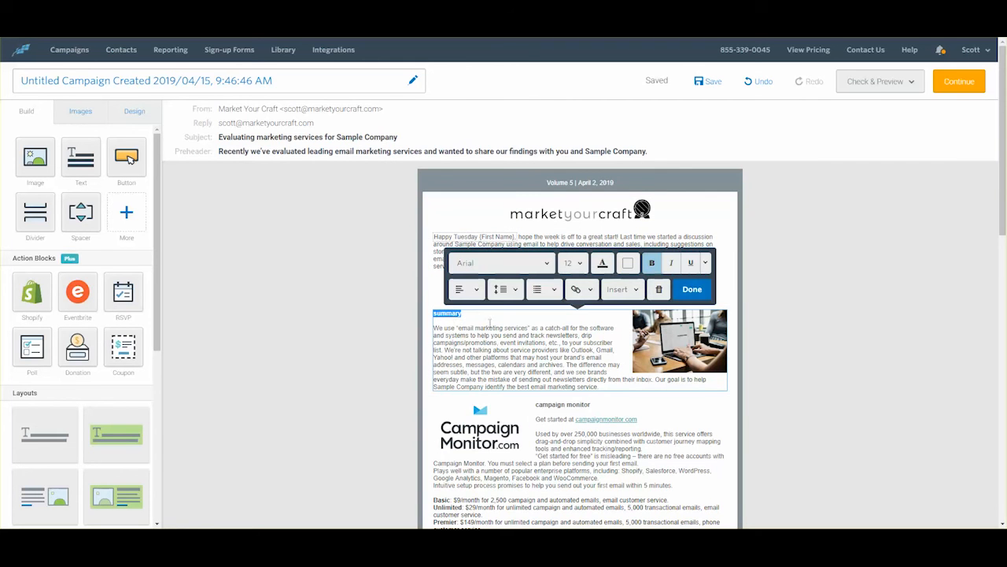
pyautogui.click(581, 266)
pyautogui.scroll(-3, 571, 346)
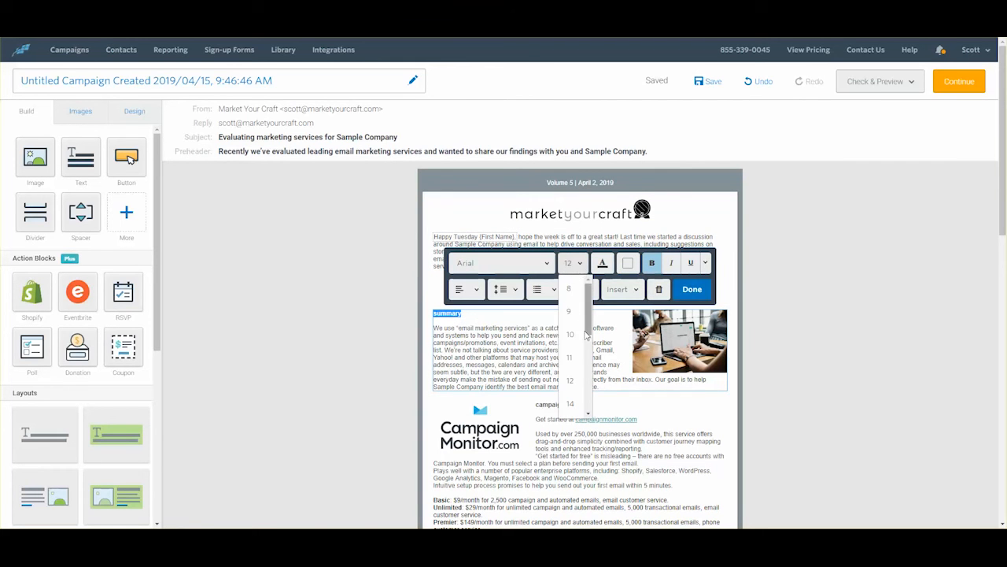
pyautogui.click(571, 347)
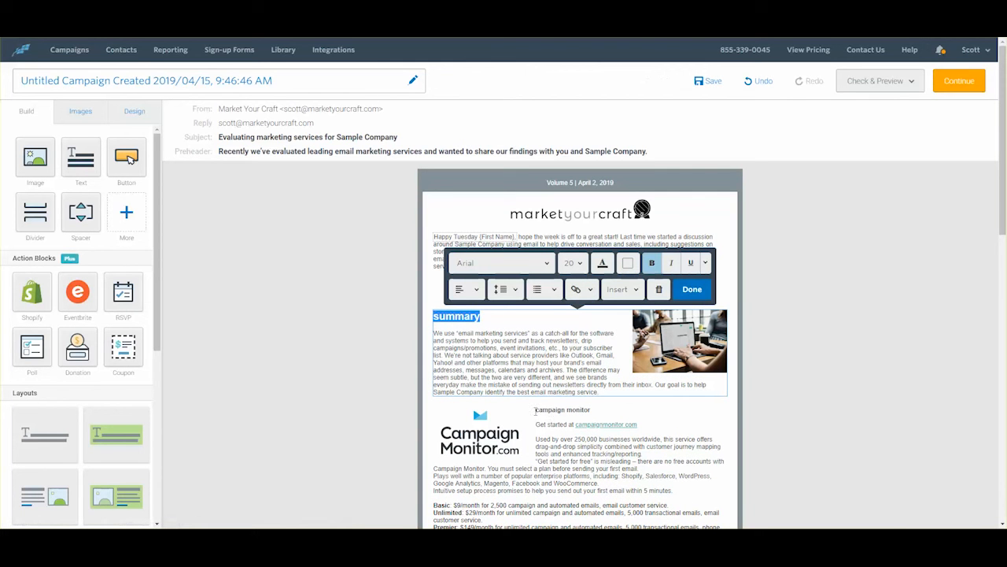
pyautogui.moveTo(535, 411); pyautogui.dragTo(591, 411)
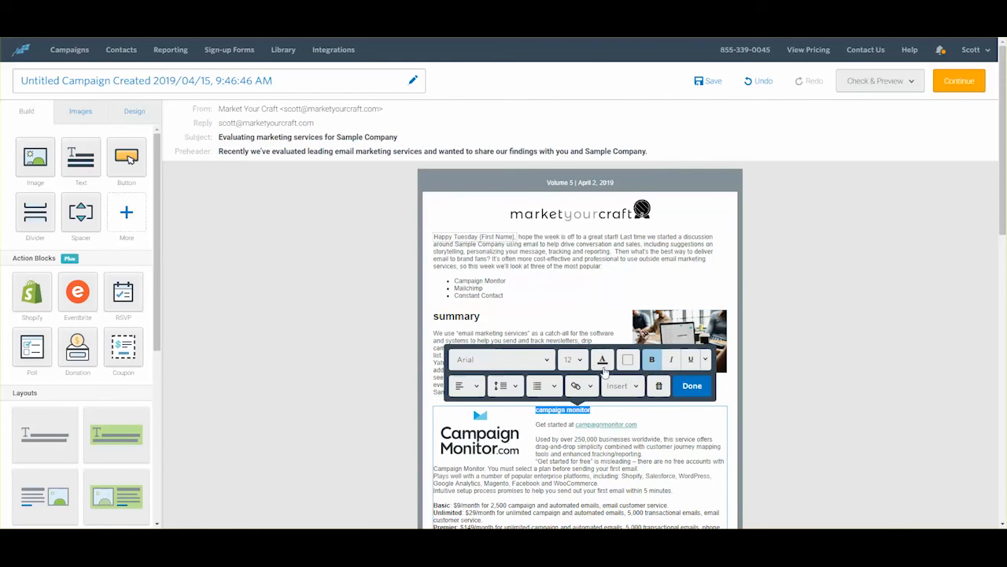
pyautogui.click(581, 360)
pyautogui.click(579, 445)
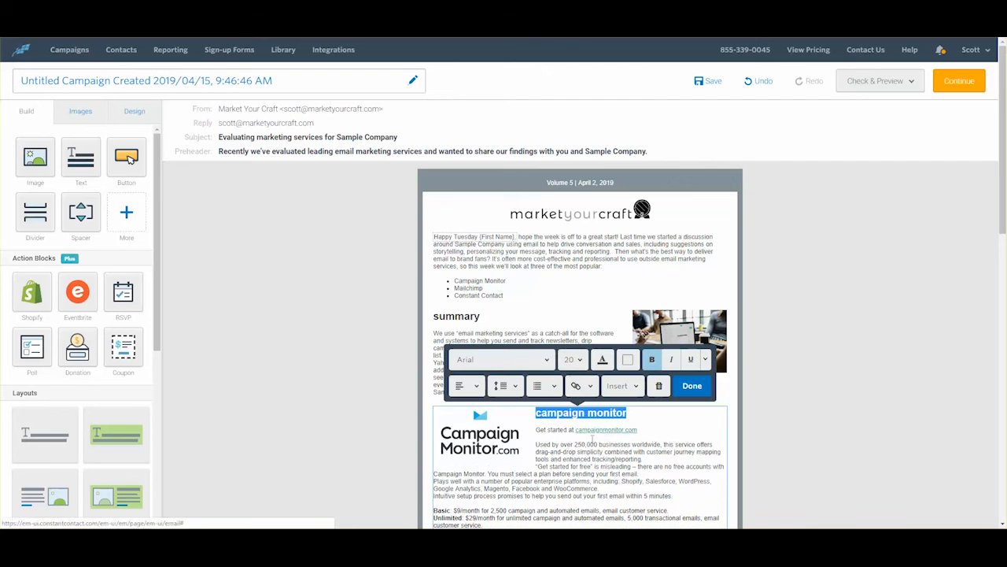
# Step: Set the mailchimp and constant contact headings to font size 20 and finish editing the text
pyautogui.scroll(-3, 535, 384)
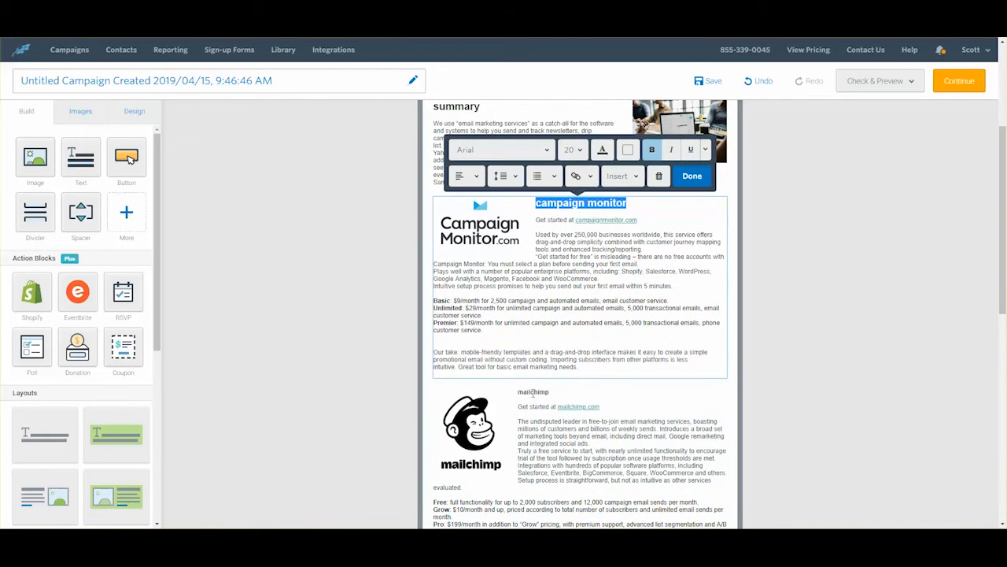
pyautogui.doubleClick(534, 392)
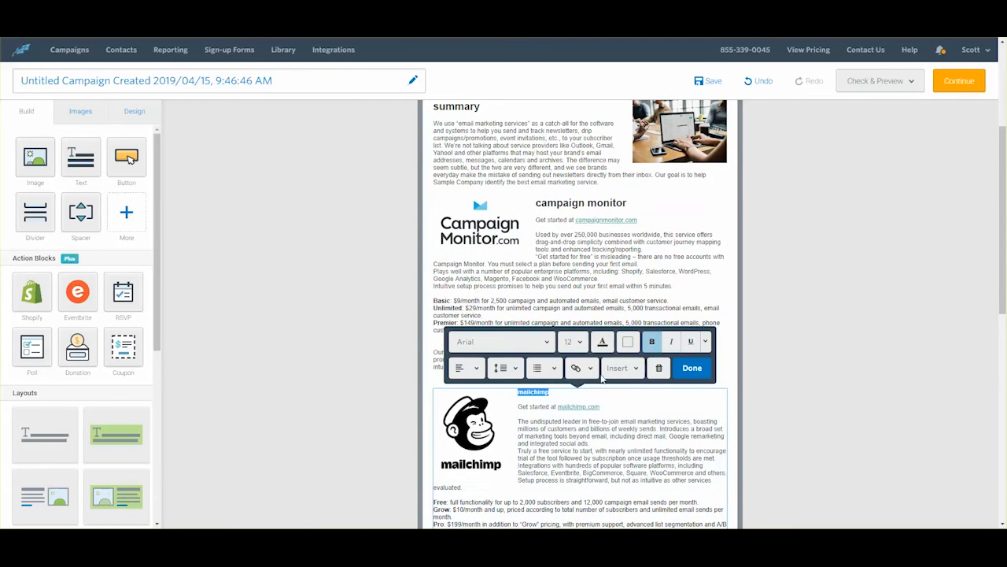
pyautogui.click(580, 342)
pyautogui.click(574, 429)
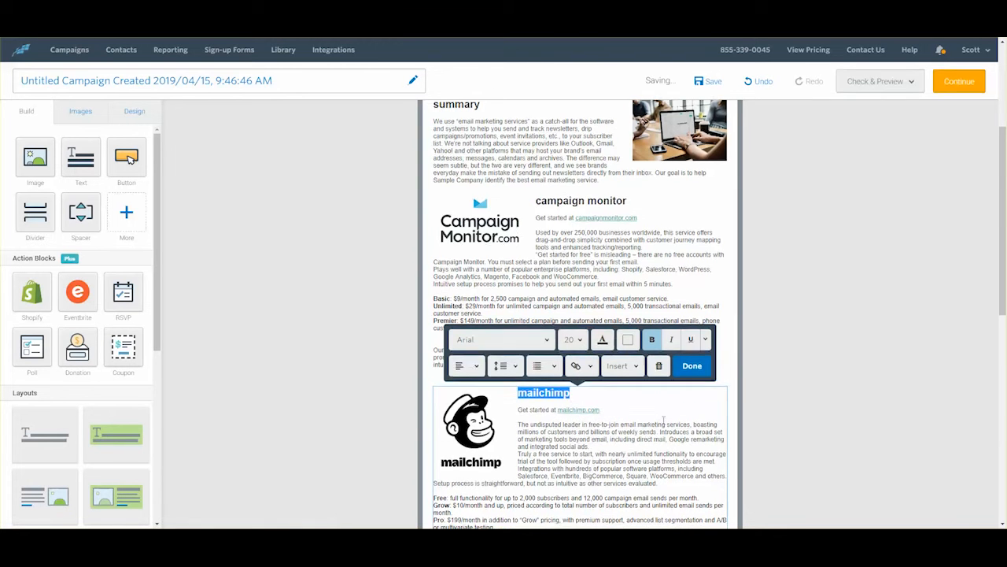
pyautogui.scroll(-3, 630, 394)
pyautogui.moveTo(581, 331); pyautogui.dragTo(530, 330)
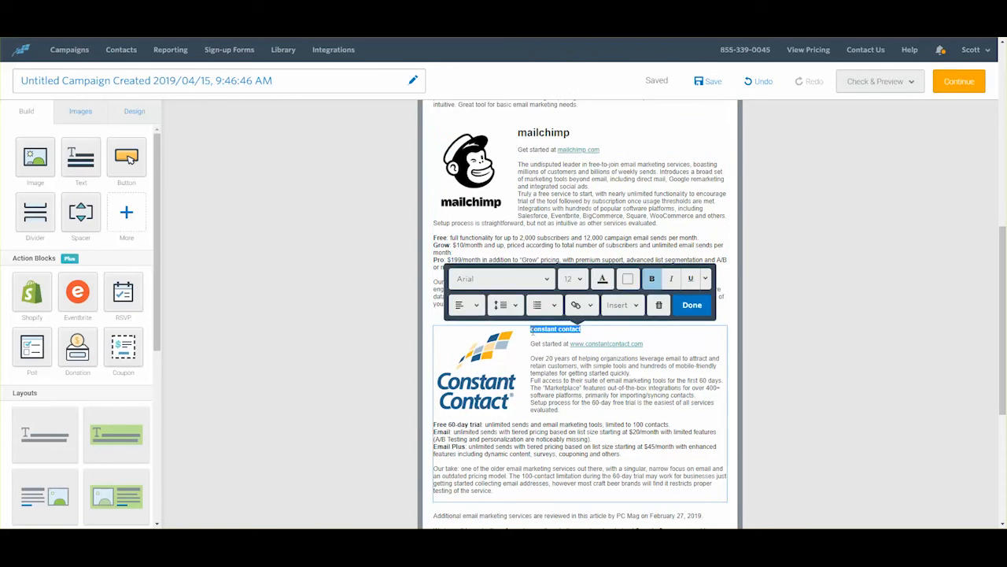
pyautogui.click(574, 279)
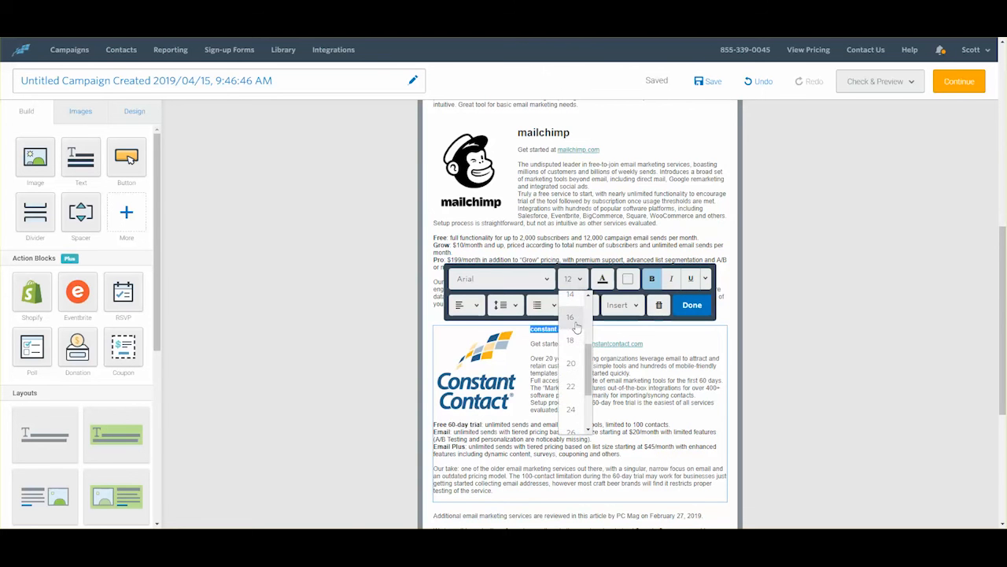
pyautogui.click(571, 370)
pyautogui.click(850, 326)
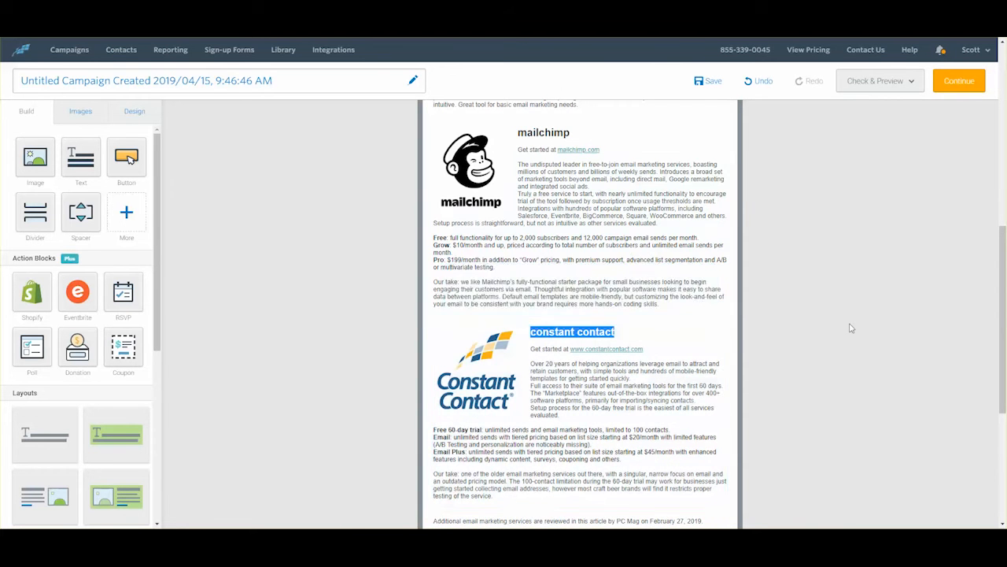
# Step: Save the email and continue to the campaign send settings
pyautogui.scroll(10, 850, 324)
pyautogui.scroll(1, 850, 320)
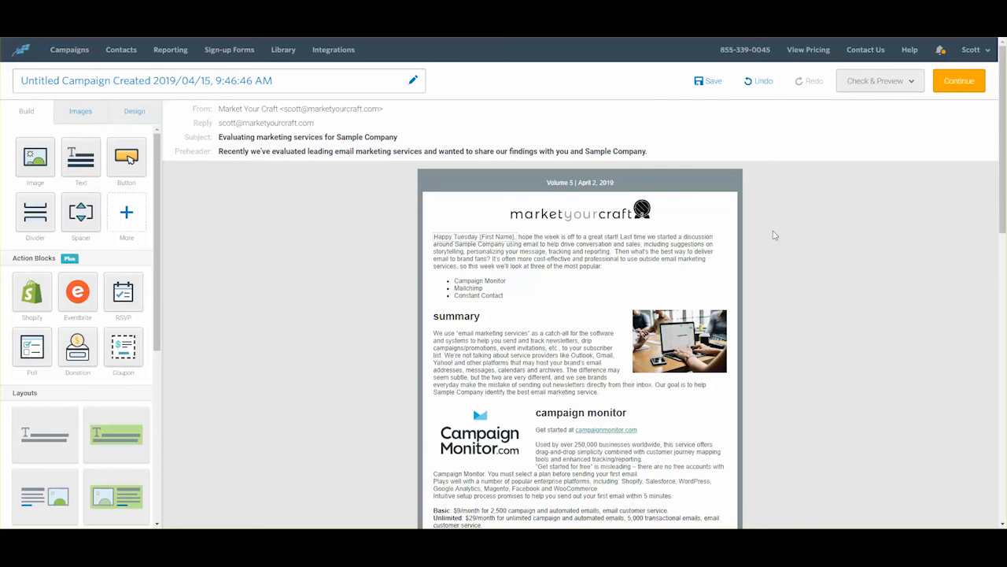
pyautogui.click(706, 81)
pyautogui.scroll(-12, 594, 295)
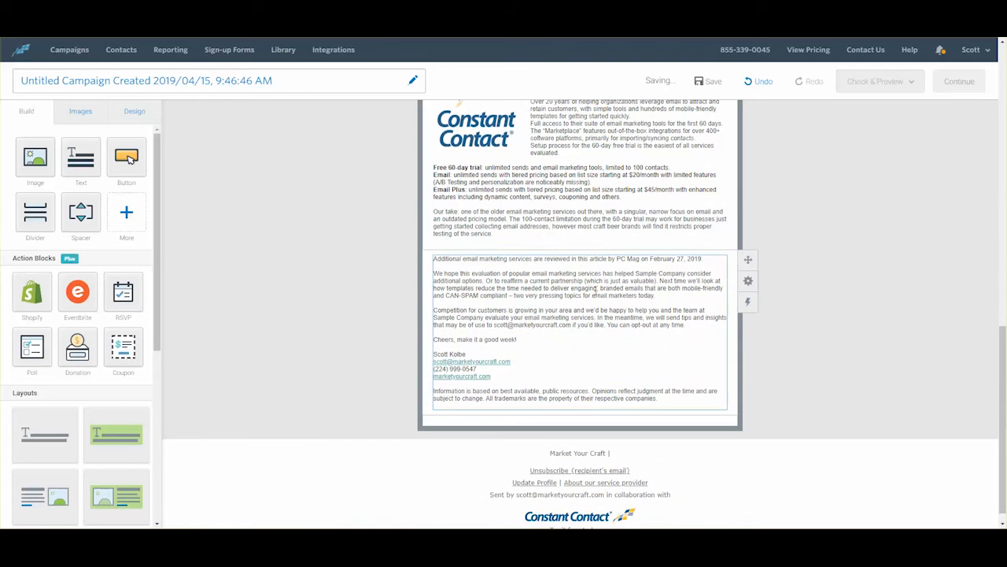
pyautogui.scroll(12, 596, 290)
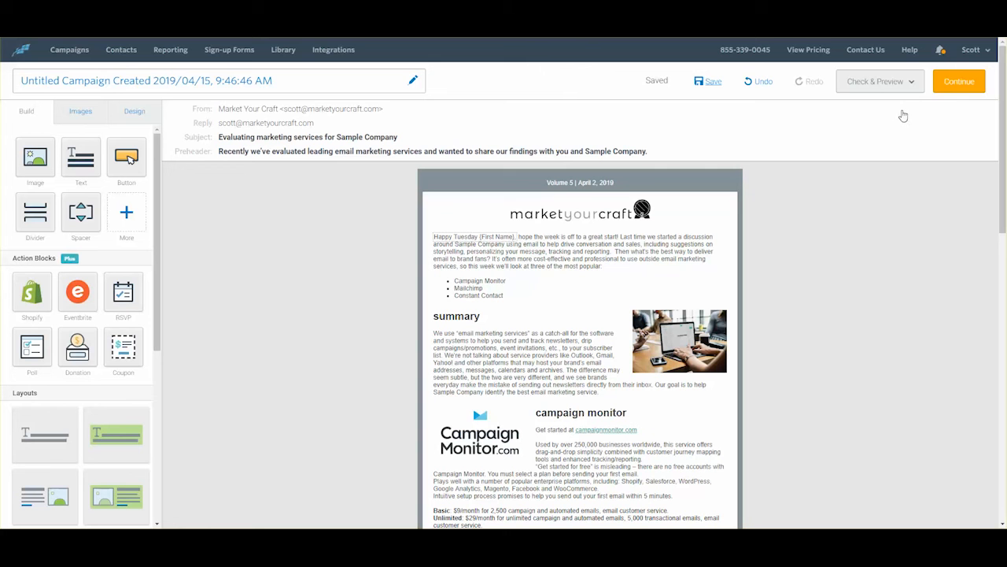
pyautogui.click(959, 82)
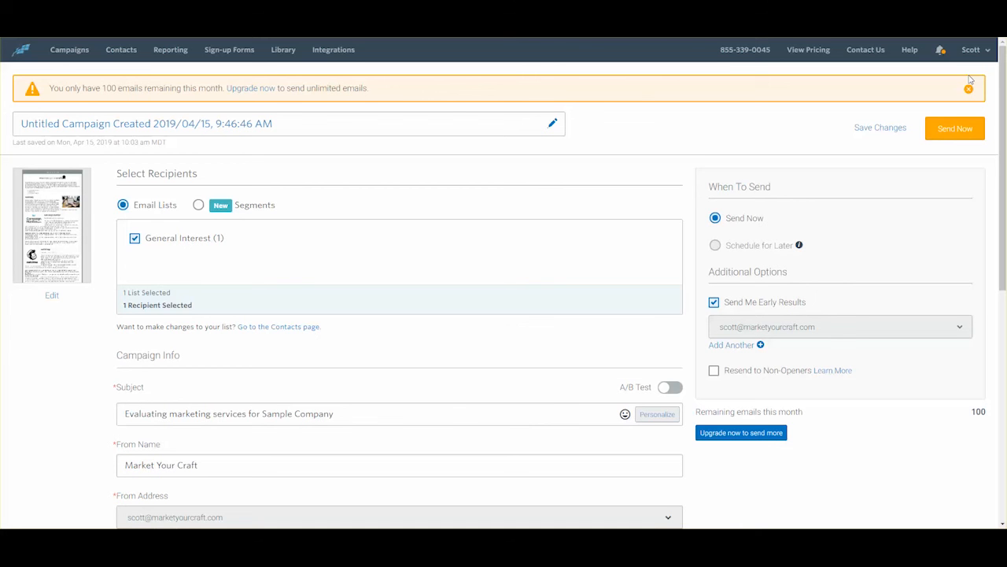
pyautogui.scroll(-2, 409, 292)
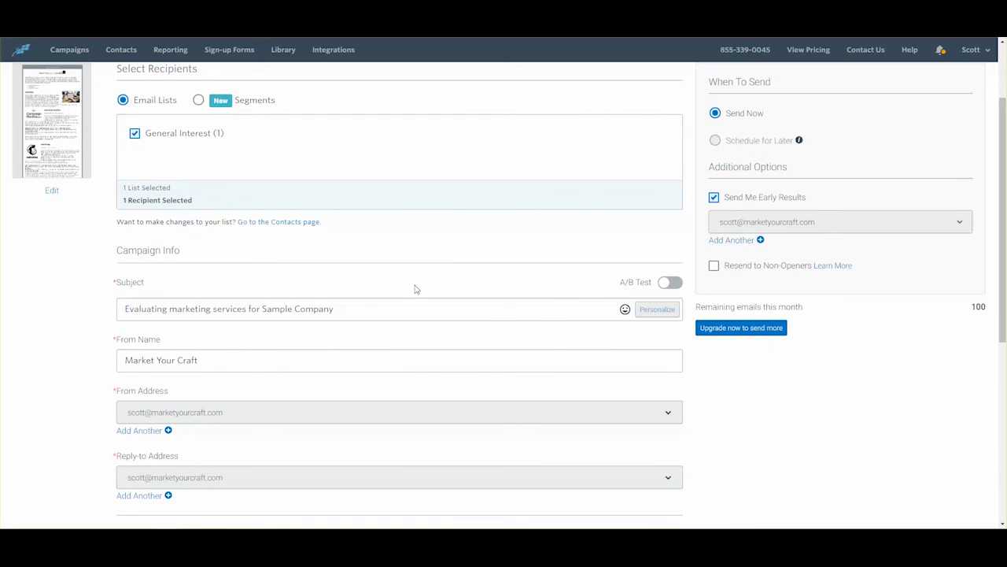
pyautogui.scroll(-4, 417, 289)
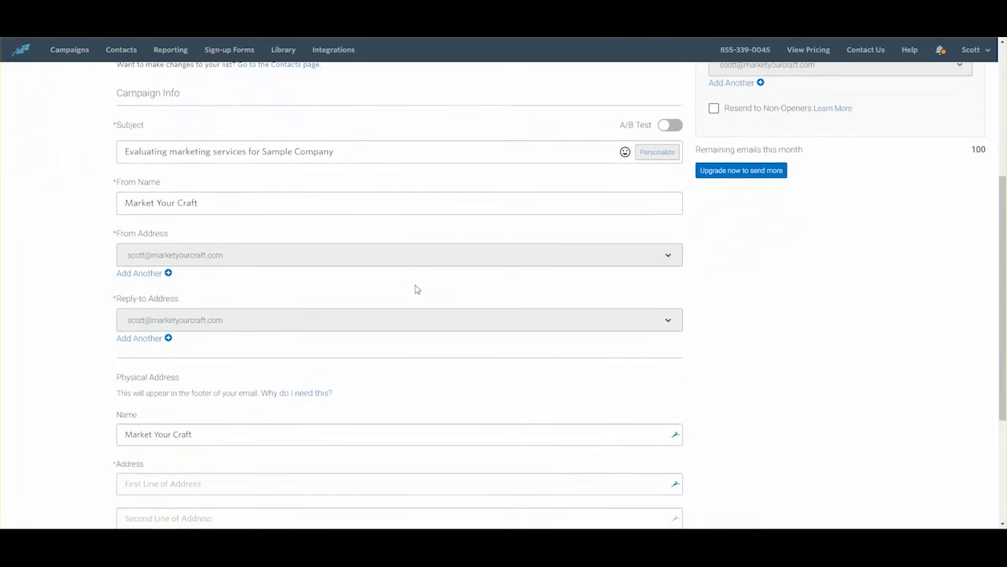
pyautogui.scroll(6, 416, 288)
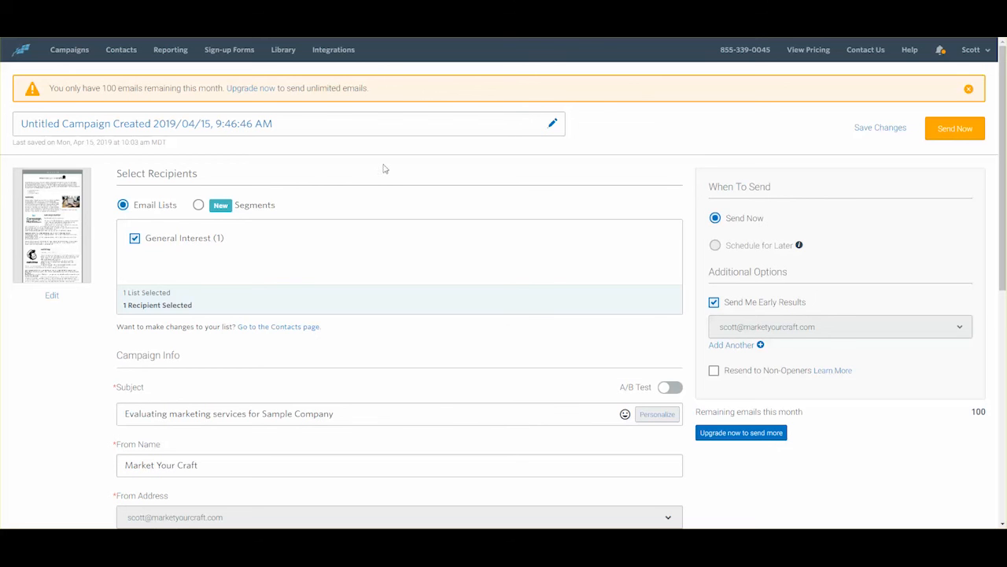
pyautogui.click(295, 128)
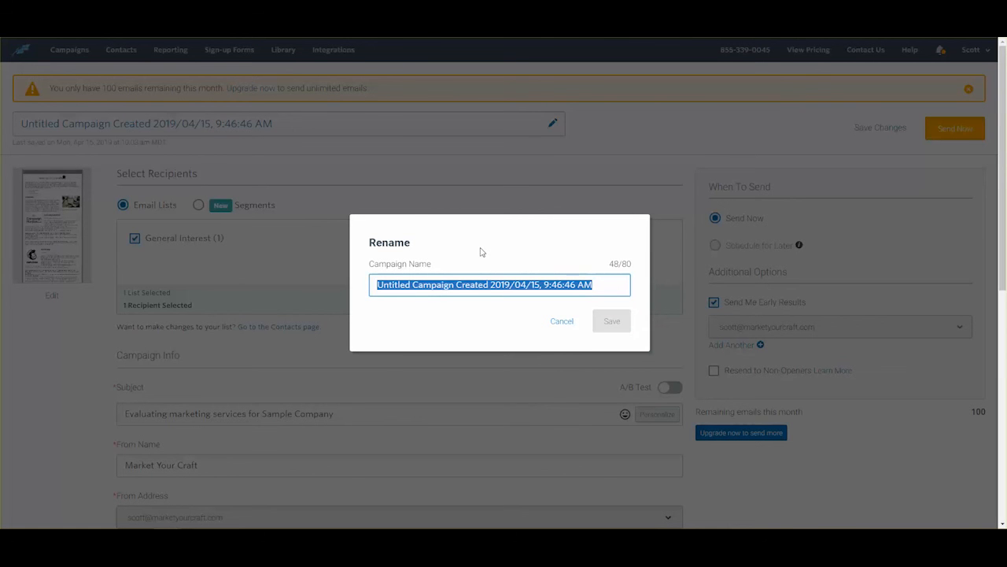
# Step: Enter 'Sample send for 4/16/19 Email' as the campaign name and save it
pyautogui.write('Samp')
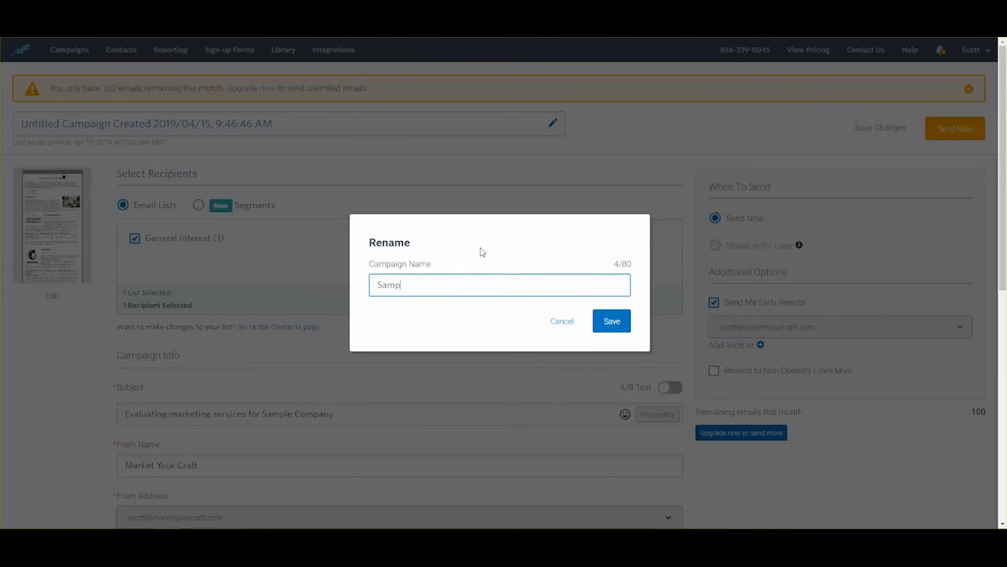
pyautogui.write('le send for 4/16/19 Email')
pyautogui.click(622, 318)
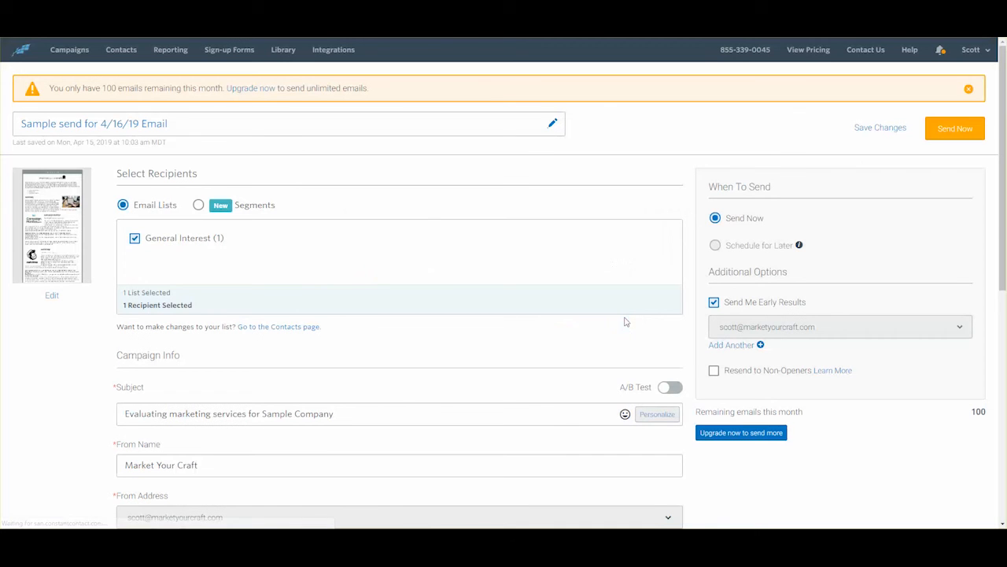
# Step: Fill in the Physical Address street, city, state and zip code fields
pyautogui.scroll(-3, 625, 322)
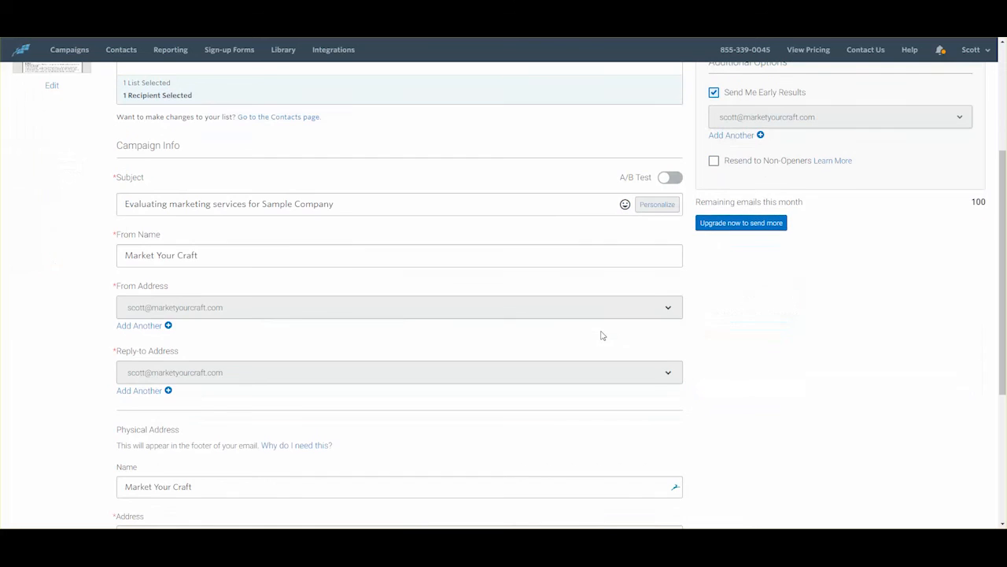
pyautogui.scroll(-3, 601, 335)
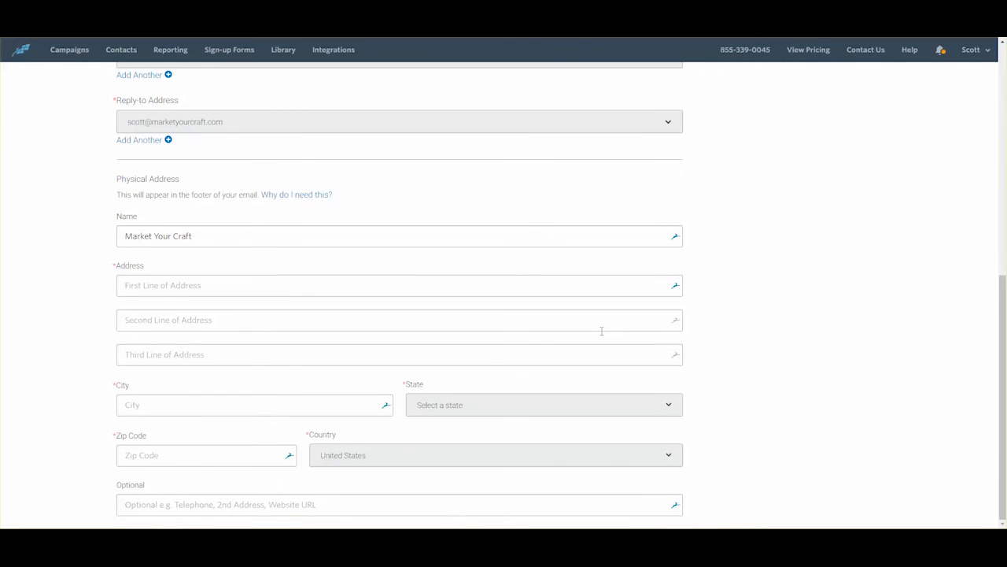
pyautogui.click(222, 284)
pyautogui.write('Marke')
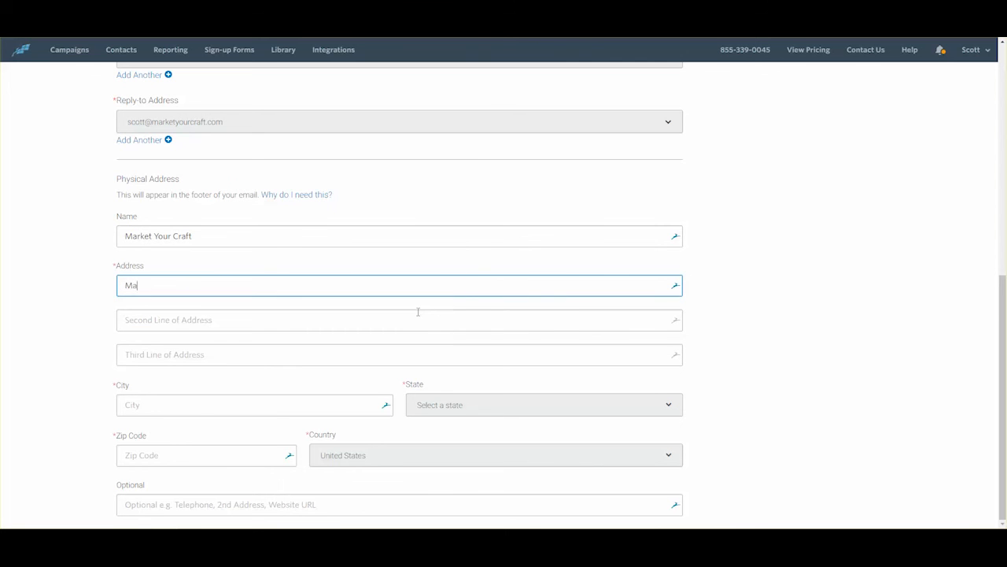
pyautogui.write('t Your Craf')
pyautogui.press('BackSpace')
pyautogui.press('BackSpace')
pyautogui.press('BackSpace')
pyautogui.press('BackSpace')
pyautogui.press('BackSpace')
pyautogui.press('BackSpace')
pyautogui.press('BackSpace')
pyautogui.press('BackSpace')
pyautogui.press('BackSpace')
pyautogui.press('BackSpace')
pyautogui.press('BackSpace')
pyautogui.press('BackSpace')
pyautogui.press('BackSpace')
pyautogui.press('BackSpace')
pyautogui.press('BackSpace')
pyautogui.press('BackSpace')
pyautogui.press('Tab')
pyautogui.press('Tab')
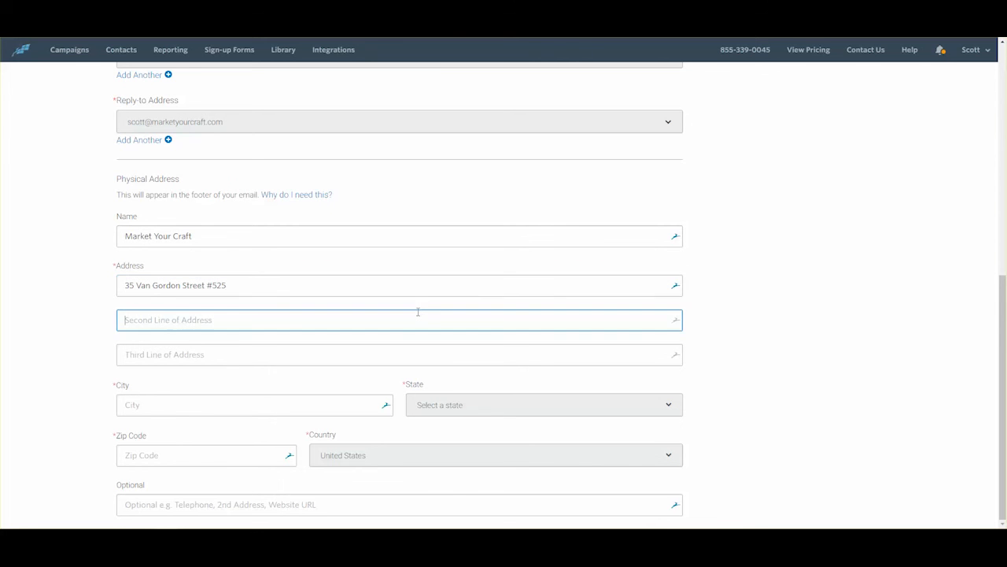
pyautogui.press('Tab')
pyautogui.write('Lakewo')
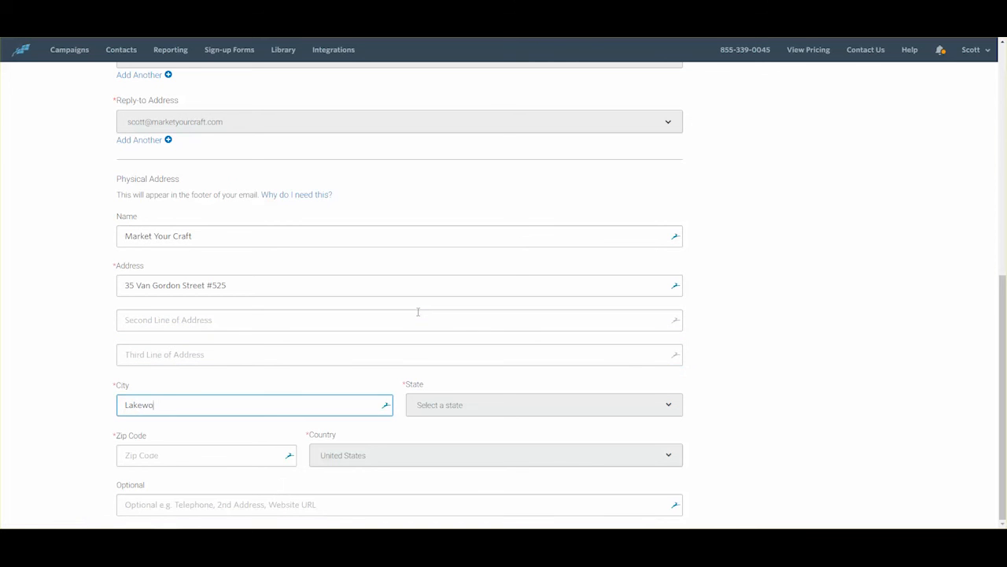
pyautogui.press('Tab')
pyautogui.press('c')
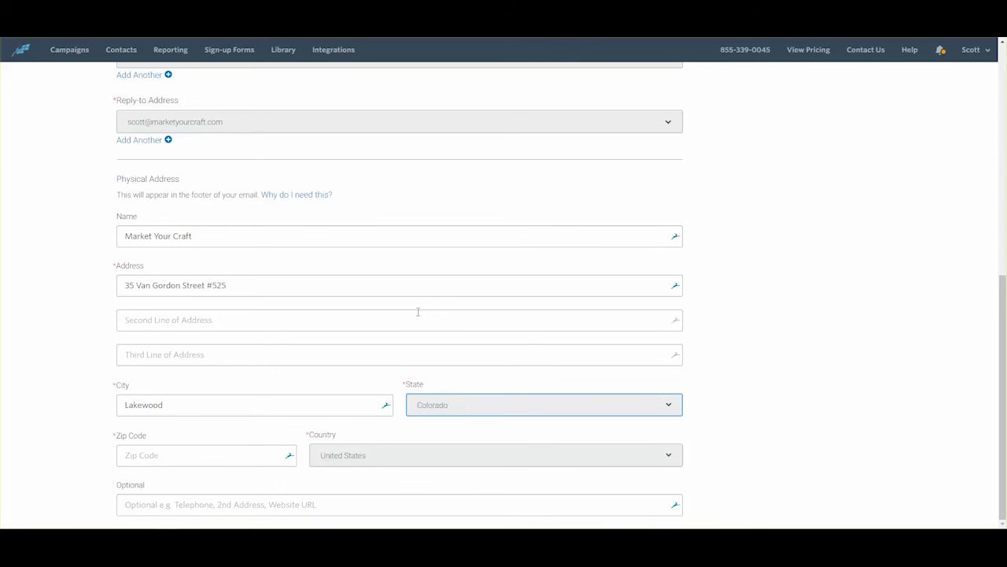
pyautogui.press('Tab')
pyautogui.write('80228')
pyautogui.press('Tab')
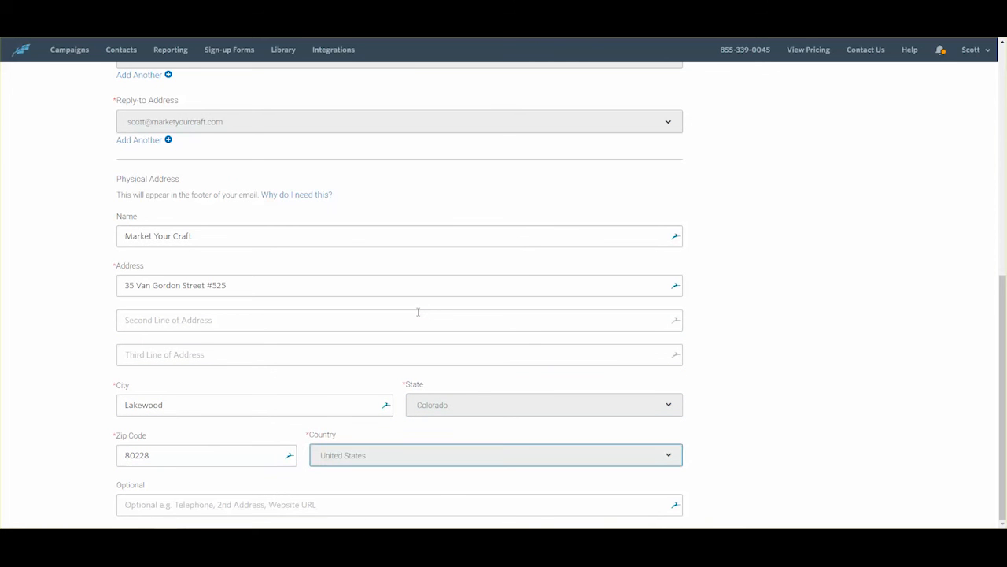
pyautogui.press('Tab')
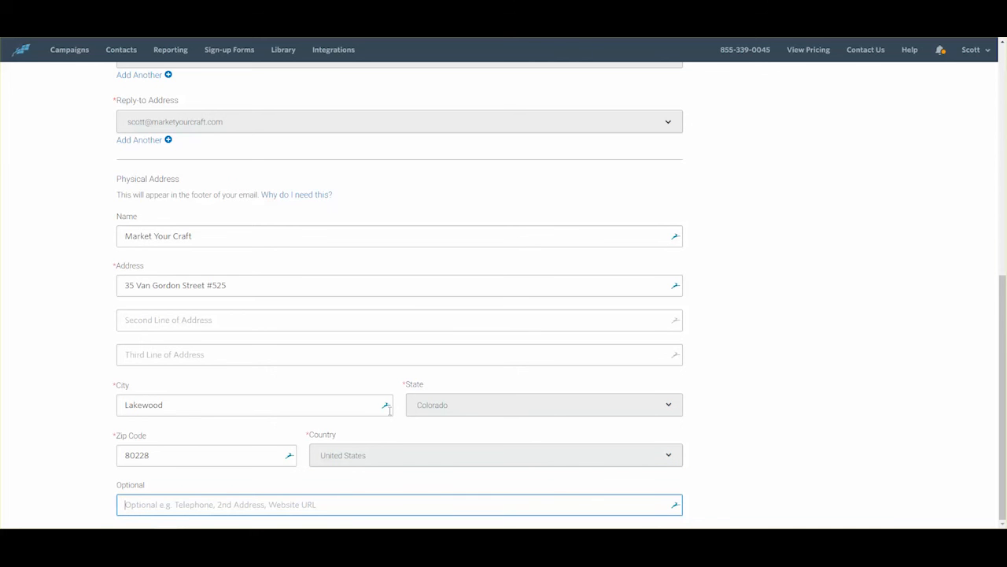
pyautogui.write('https://')
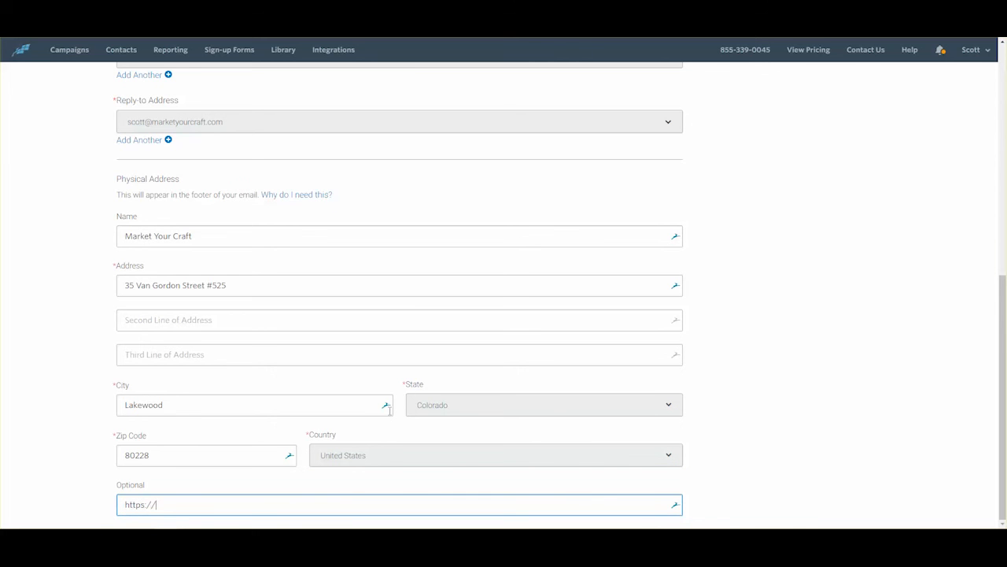
pyautogui.write('marketyourcraft.com')
pyautogui.moveTo(1001, 378); pyautogui.dragTo(1003, 132)
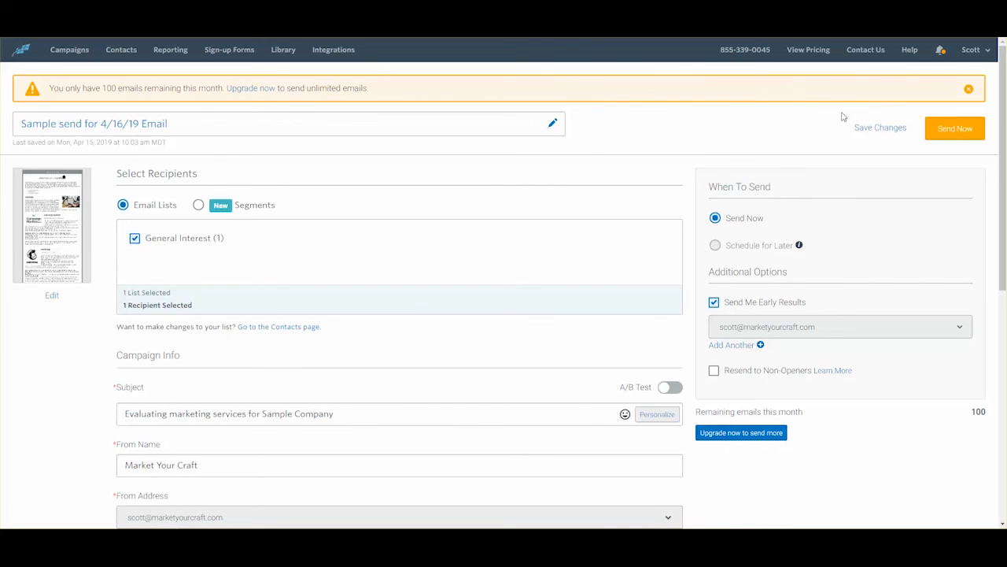
# Step: Send the campaign now, confirm it, and review the resulting Email Activity page
pyautogui.click(955, 128)
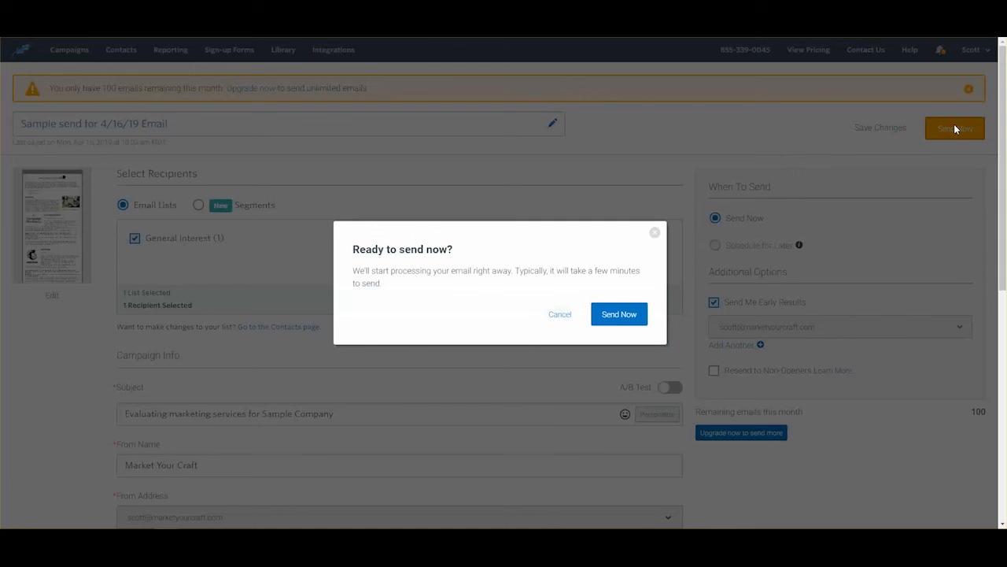
pyautogui.click(629, 322)
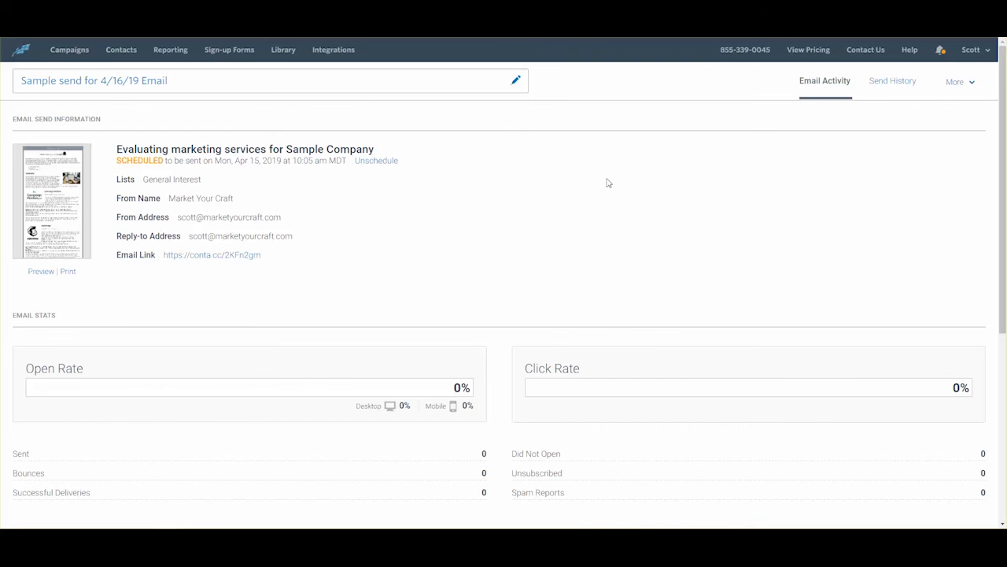
pyautogui.scroll(-3, 612, 244)
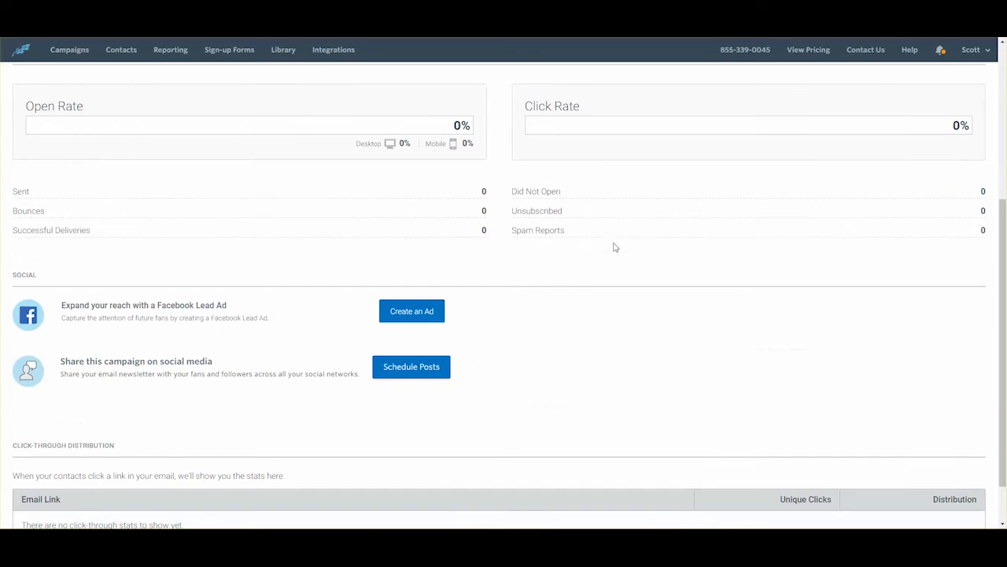
pyautogui.scroll(-1, 615, 246)
pyautogui.scroll(4, 615, 246)
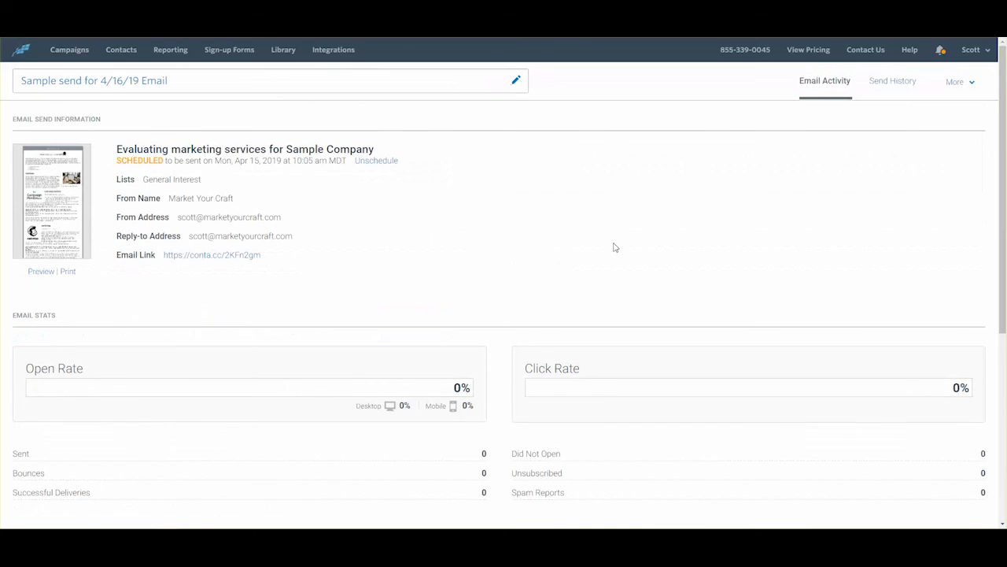